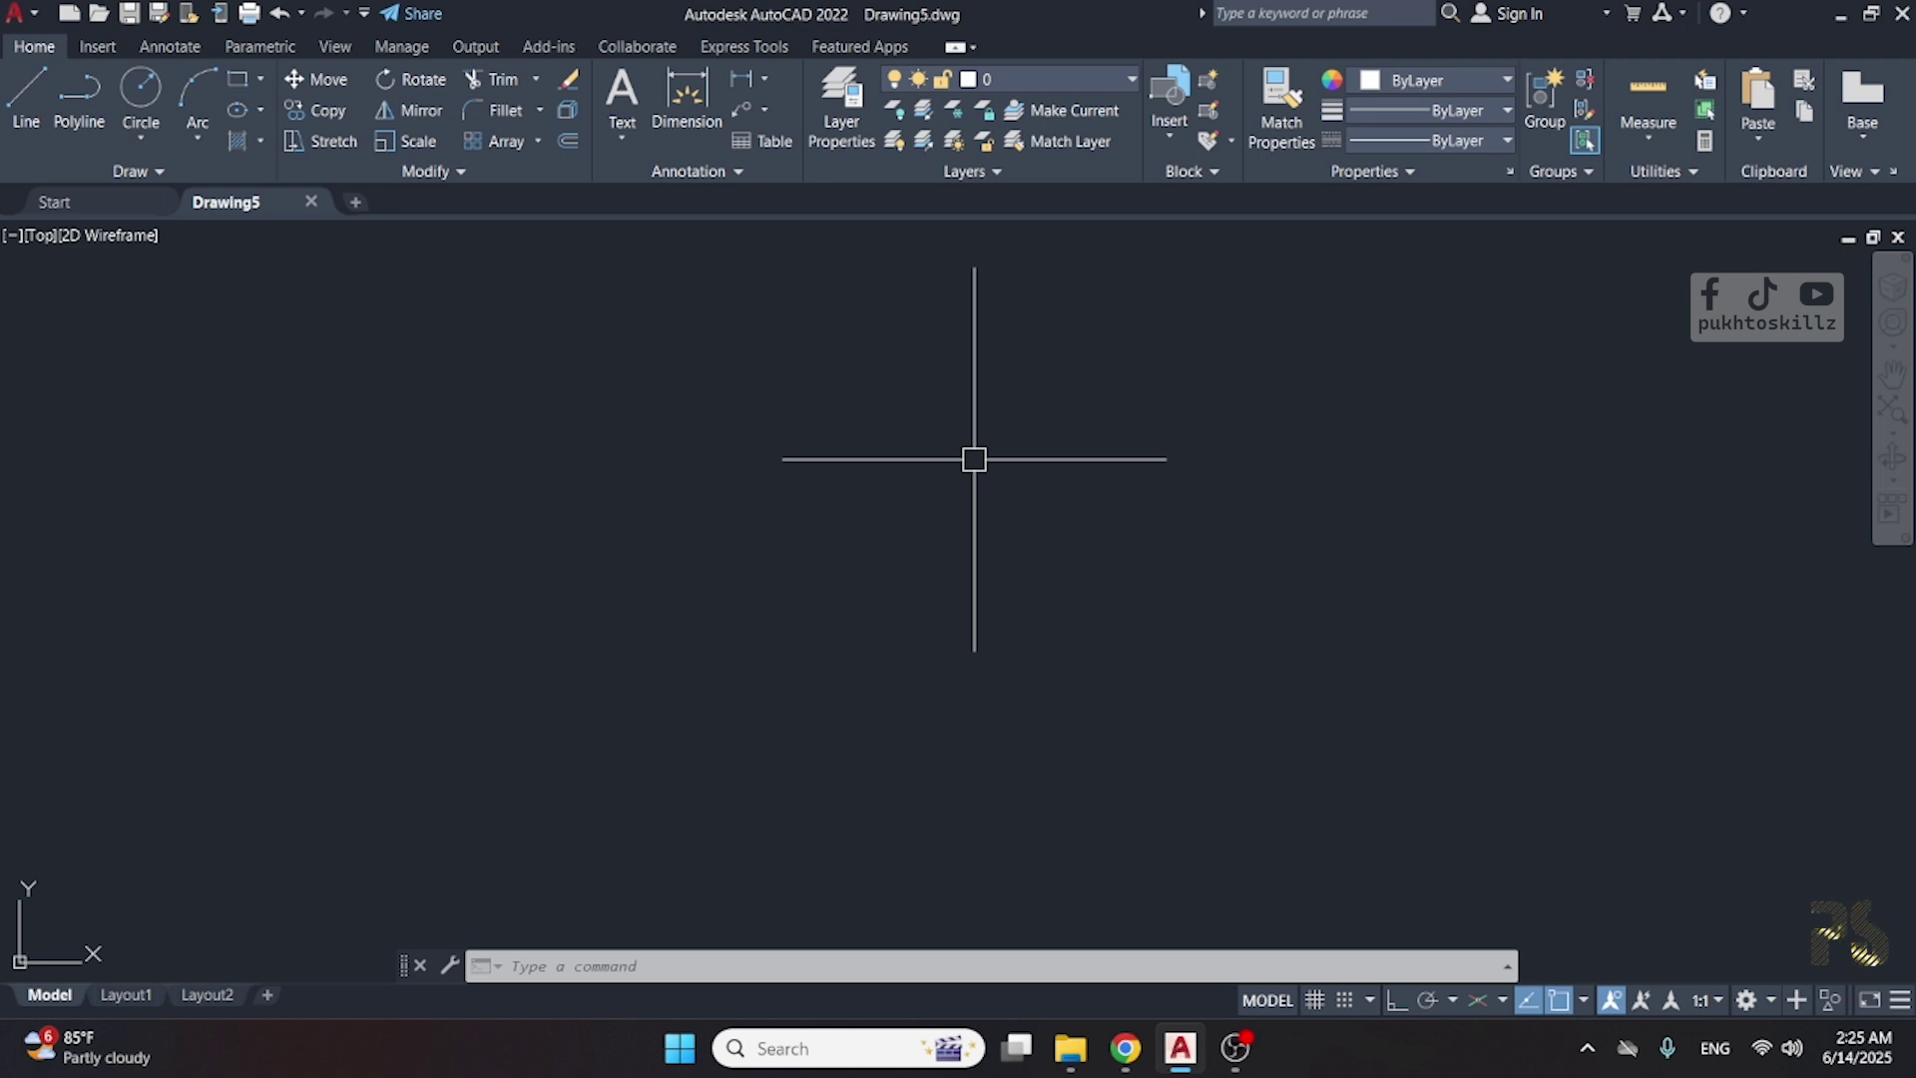
text(XL)
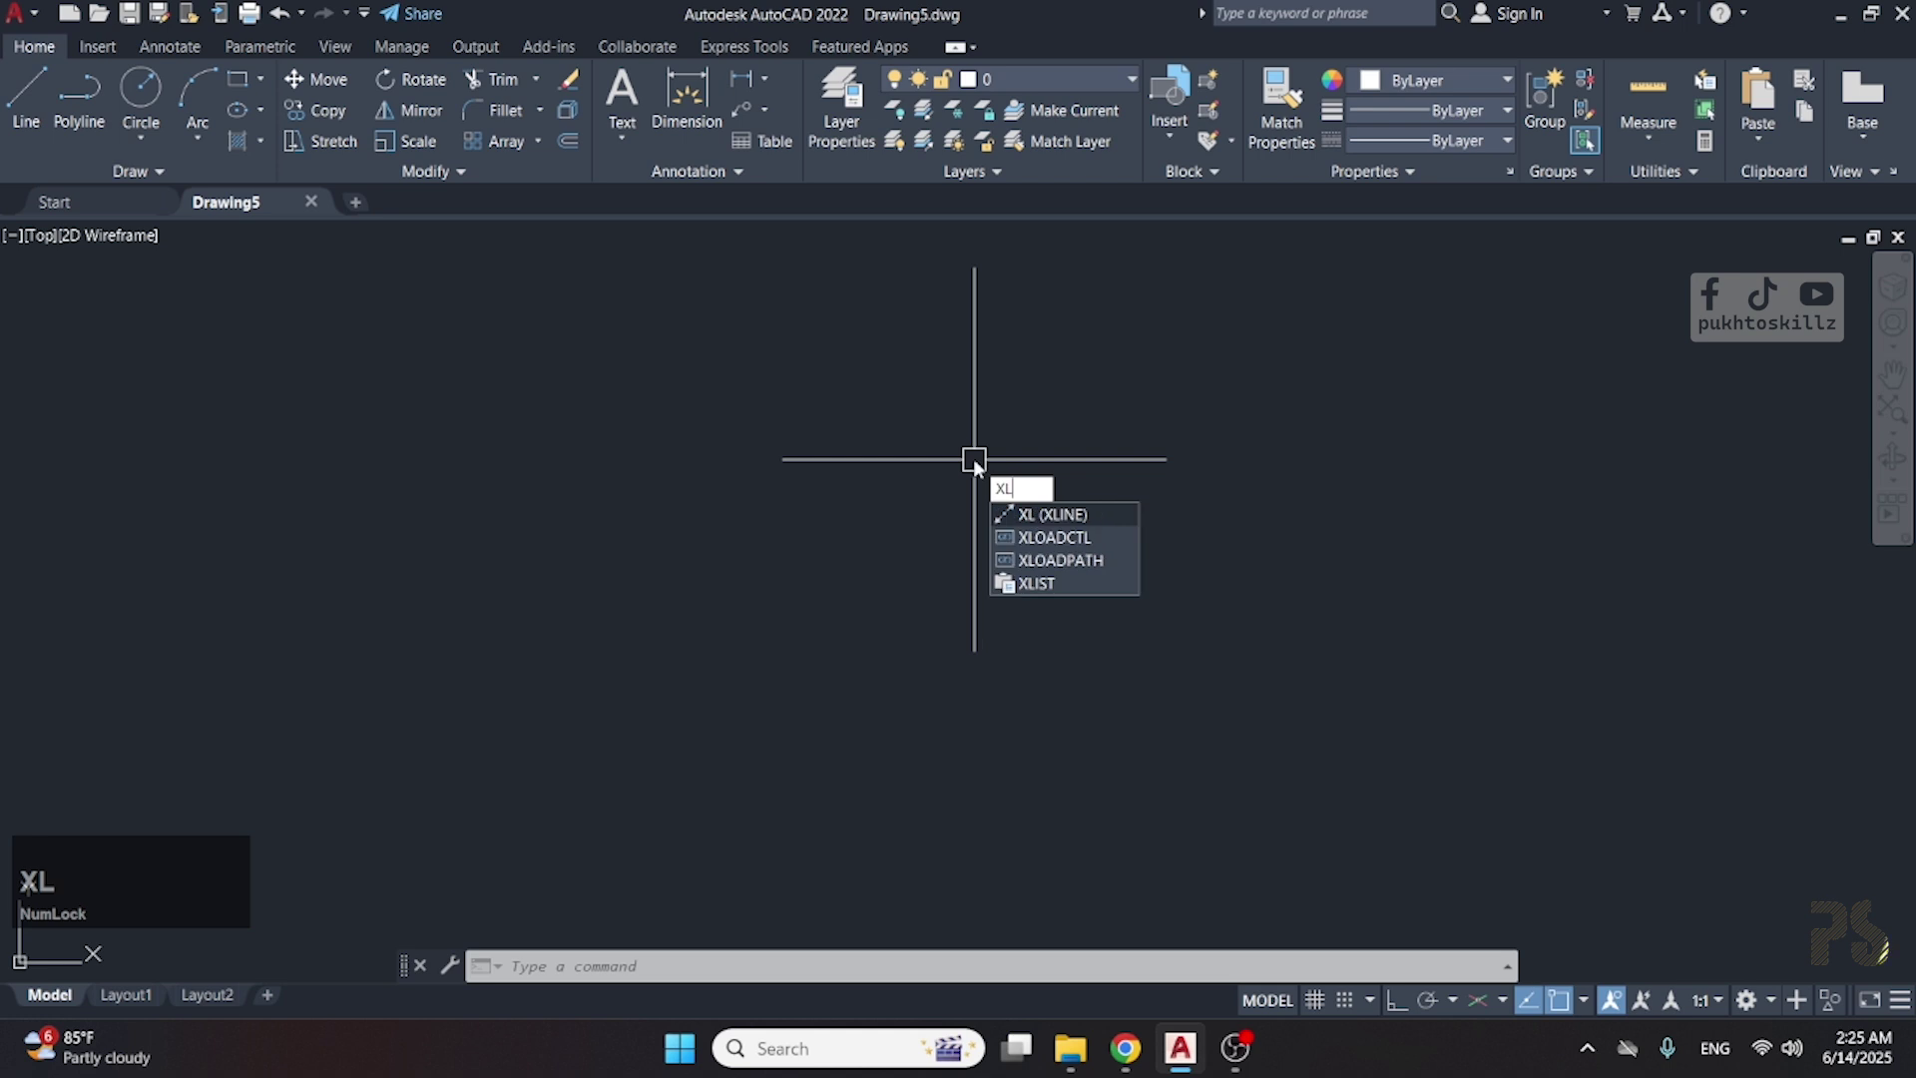
key(space)
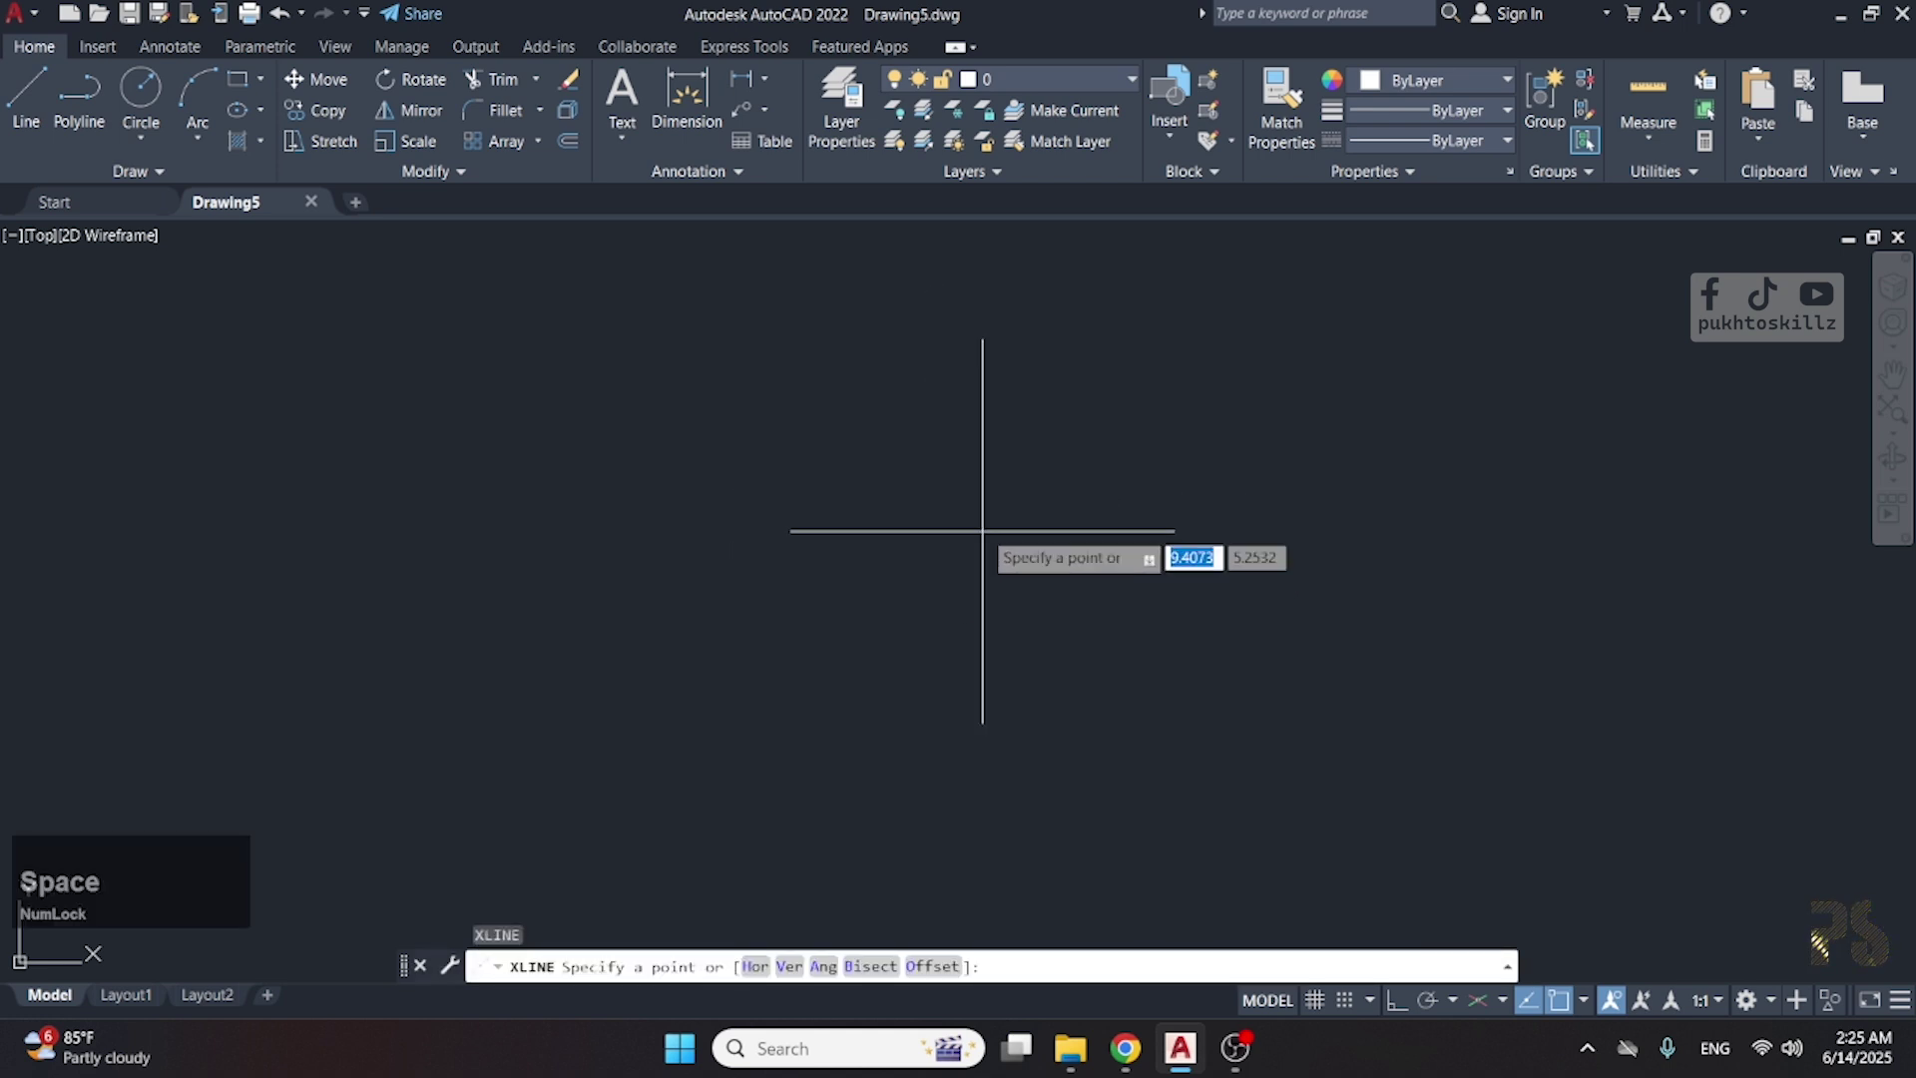
click(874, 528)
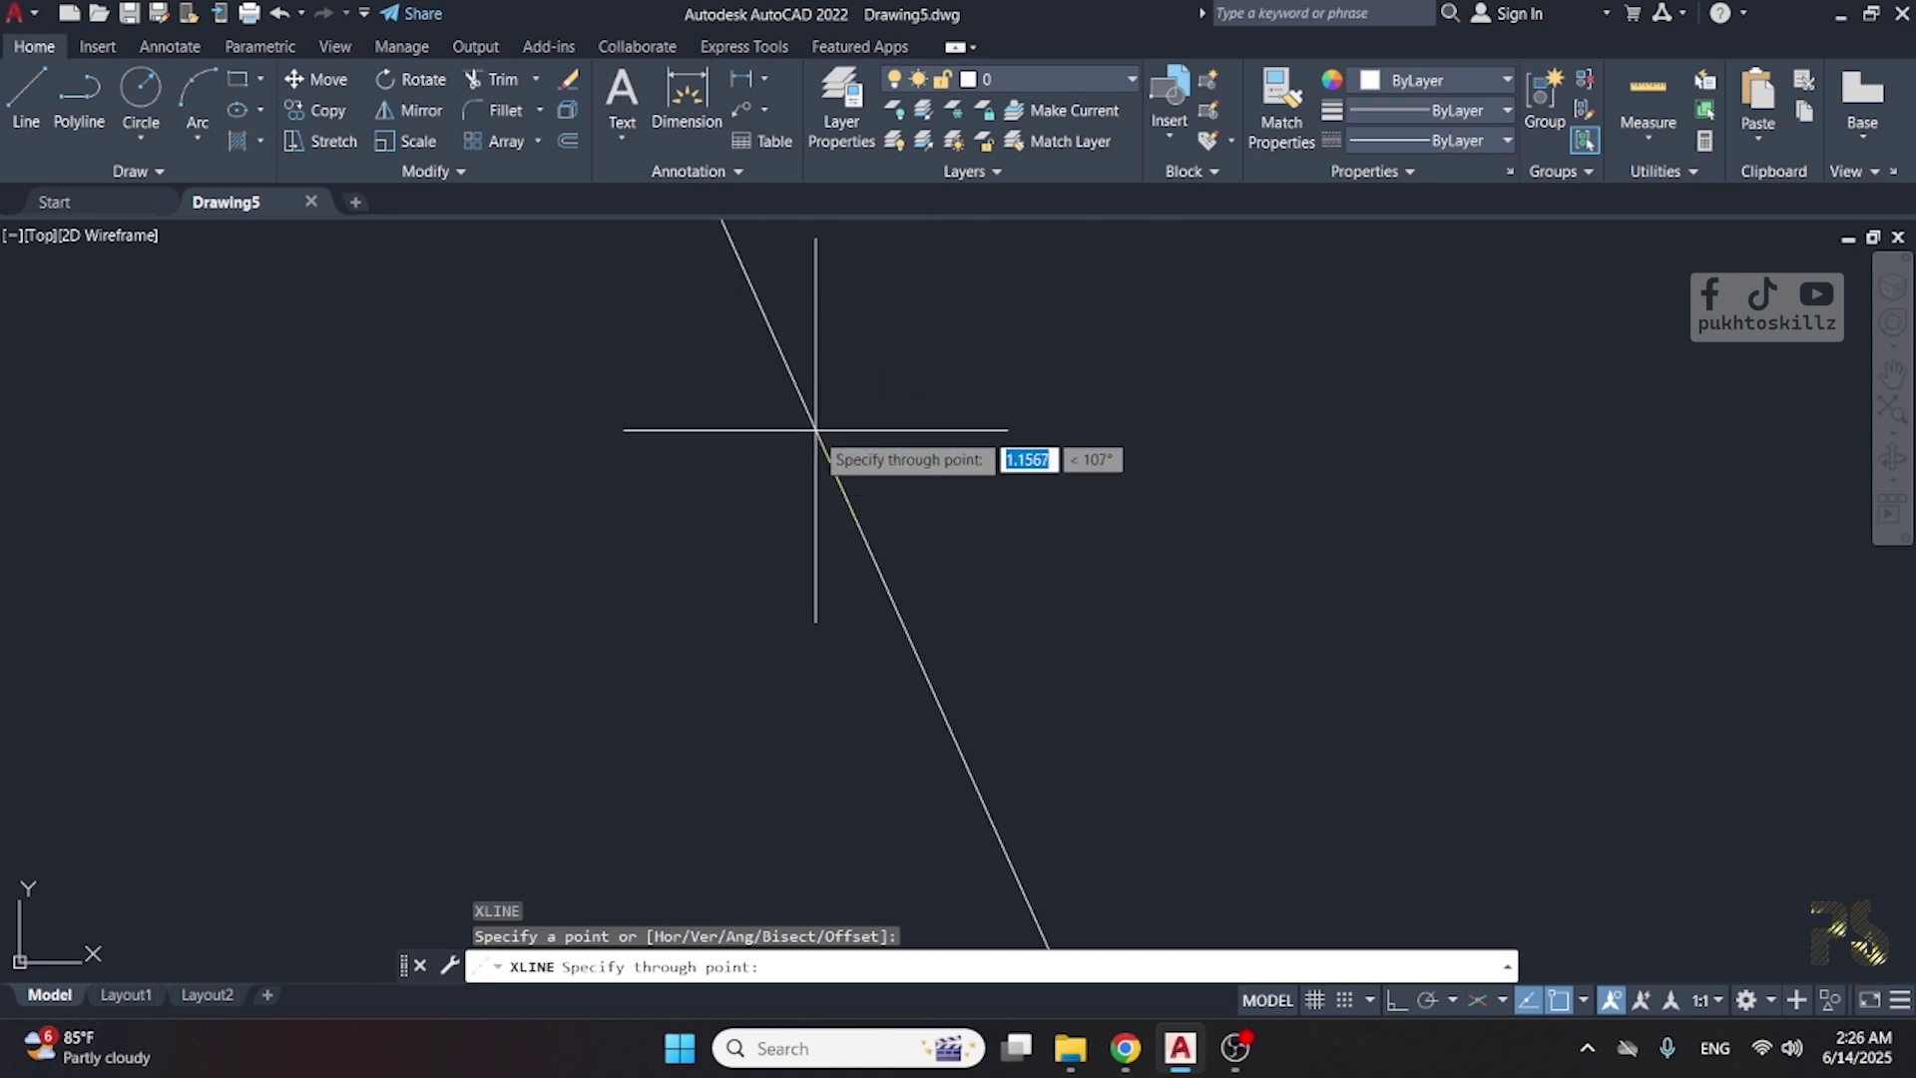
key(Escape)
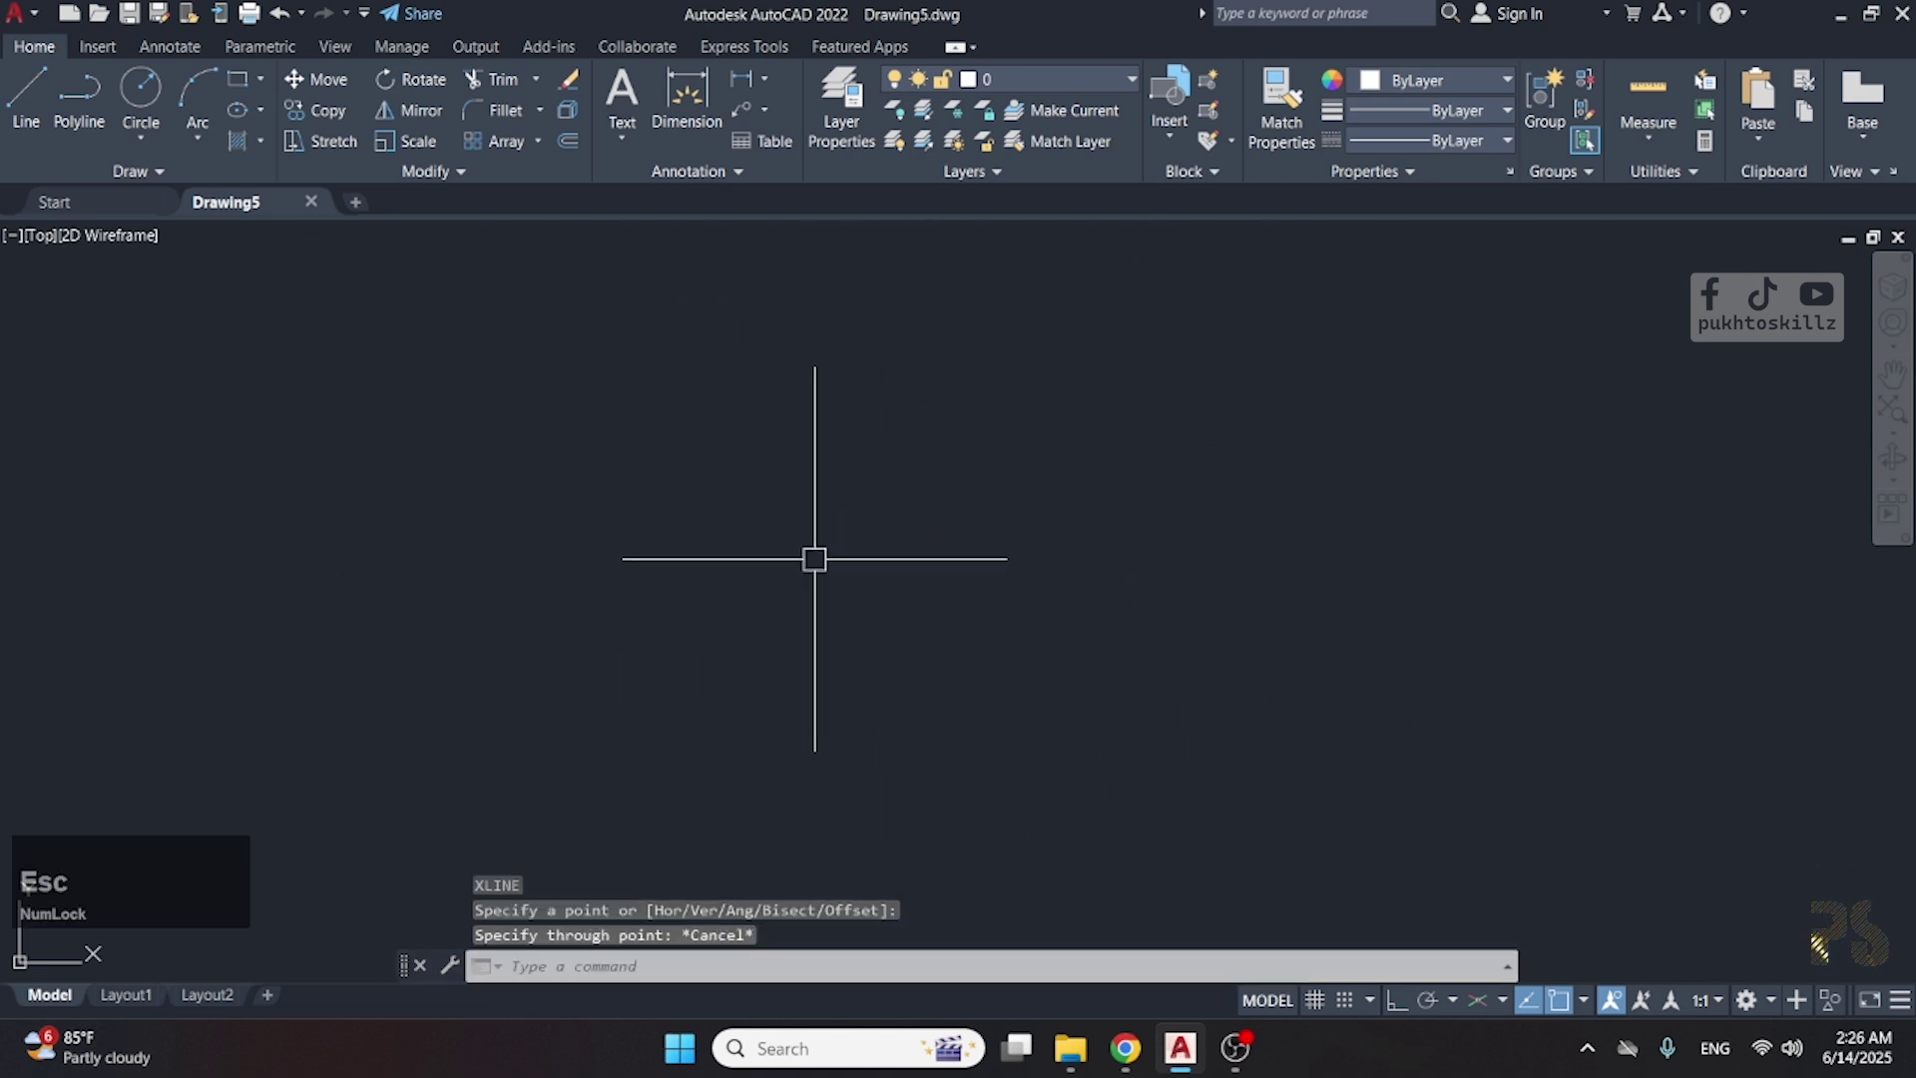
- Draw seven horizontal construction lines spaced down the drawing area using the Hor option of XLINE
text(x)
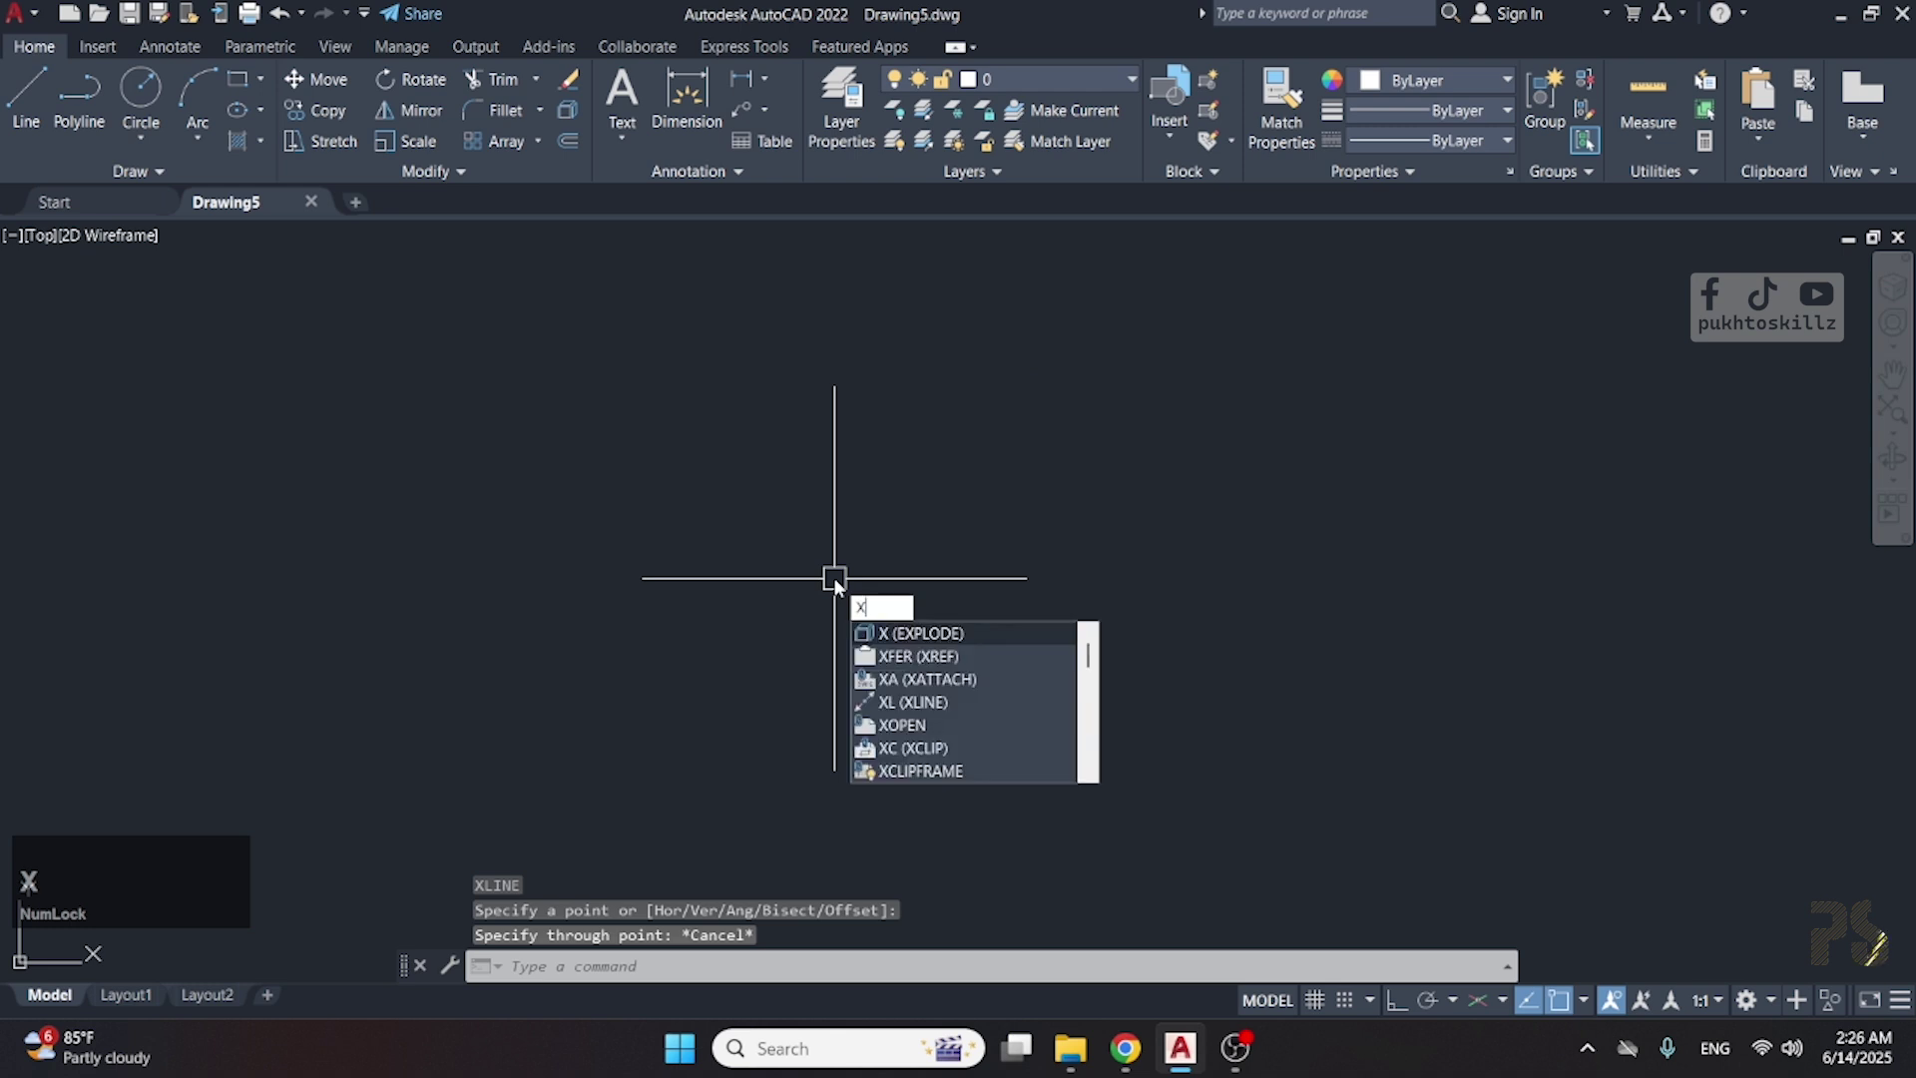
text(l)
key(space)
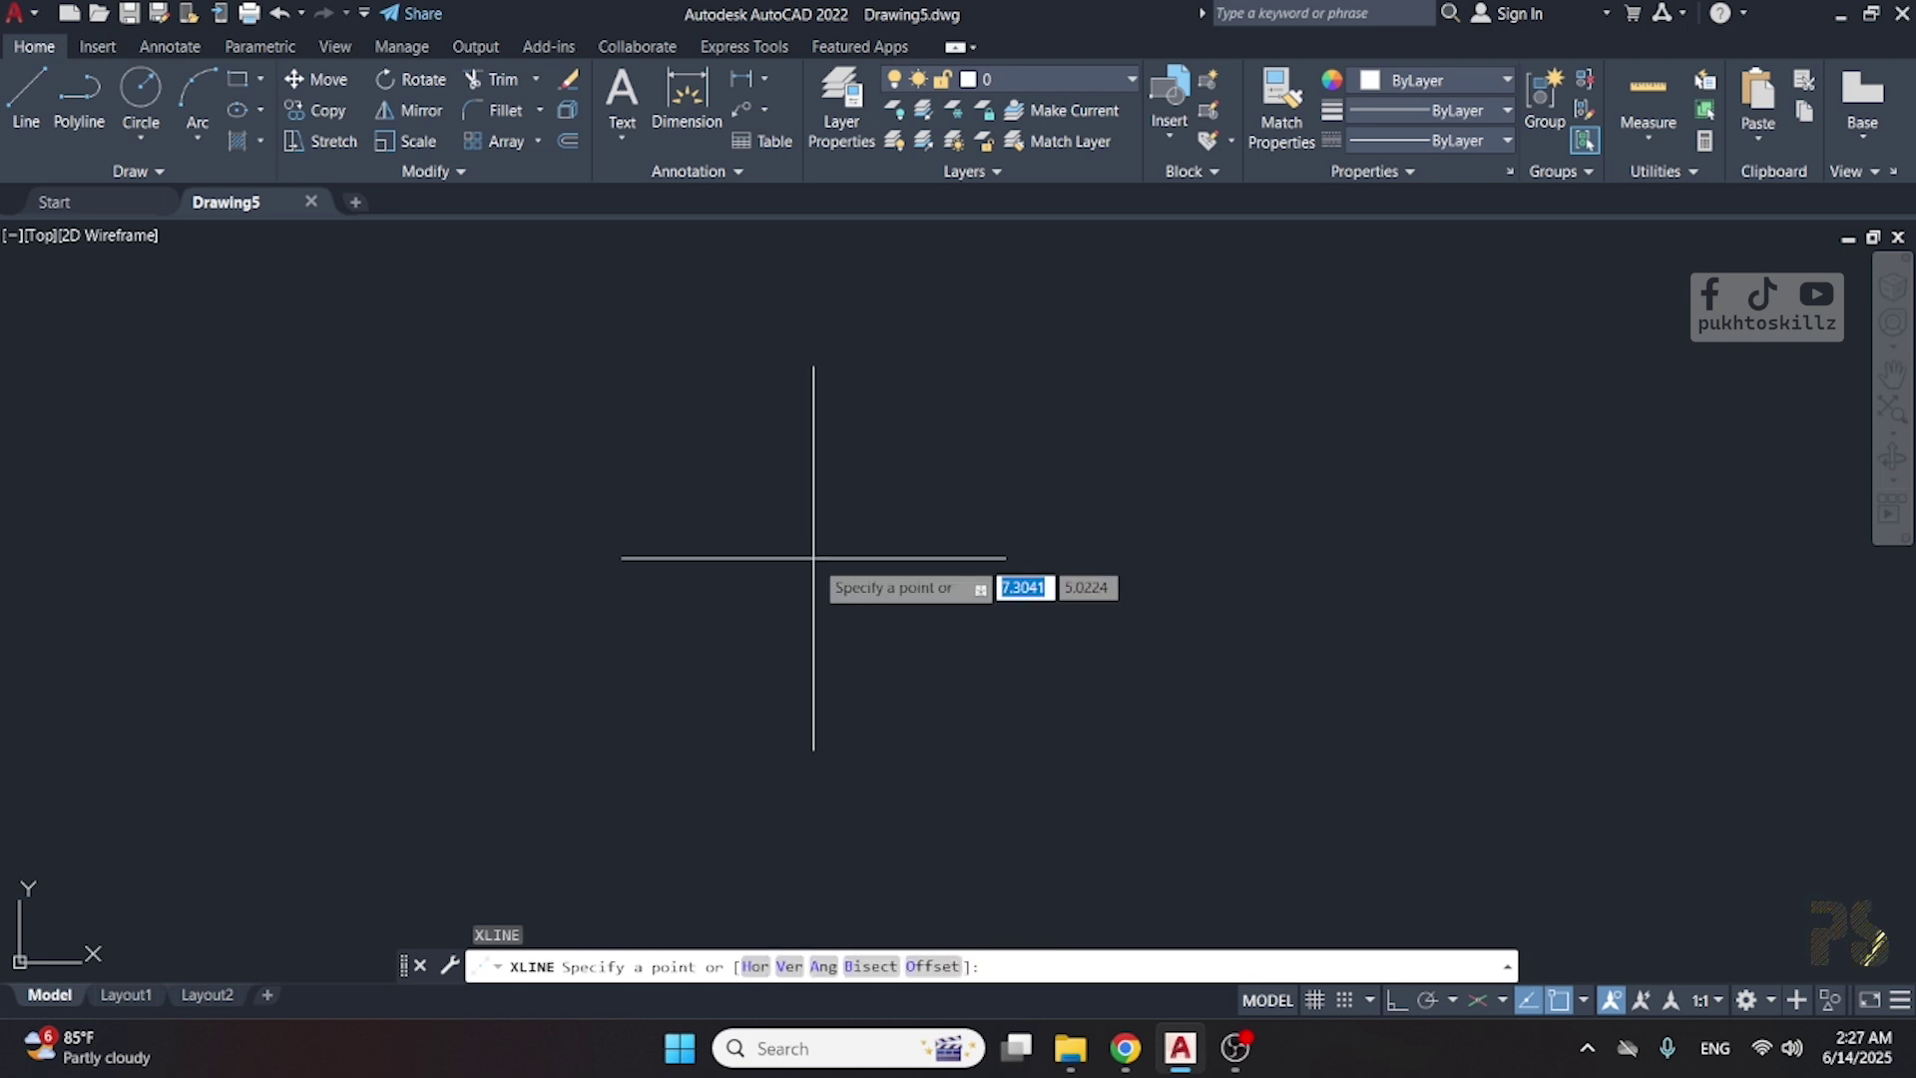
text(h)
key(space)
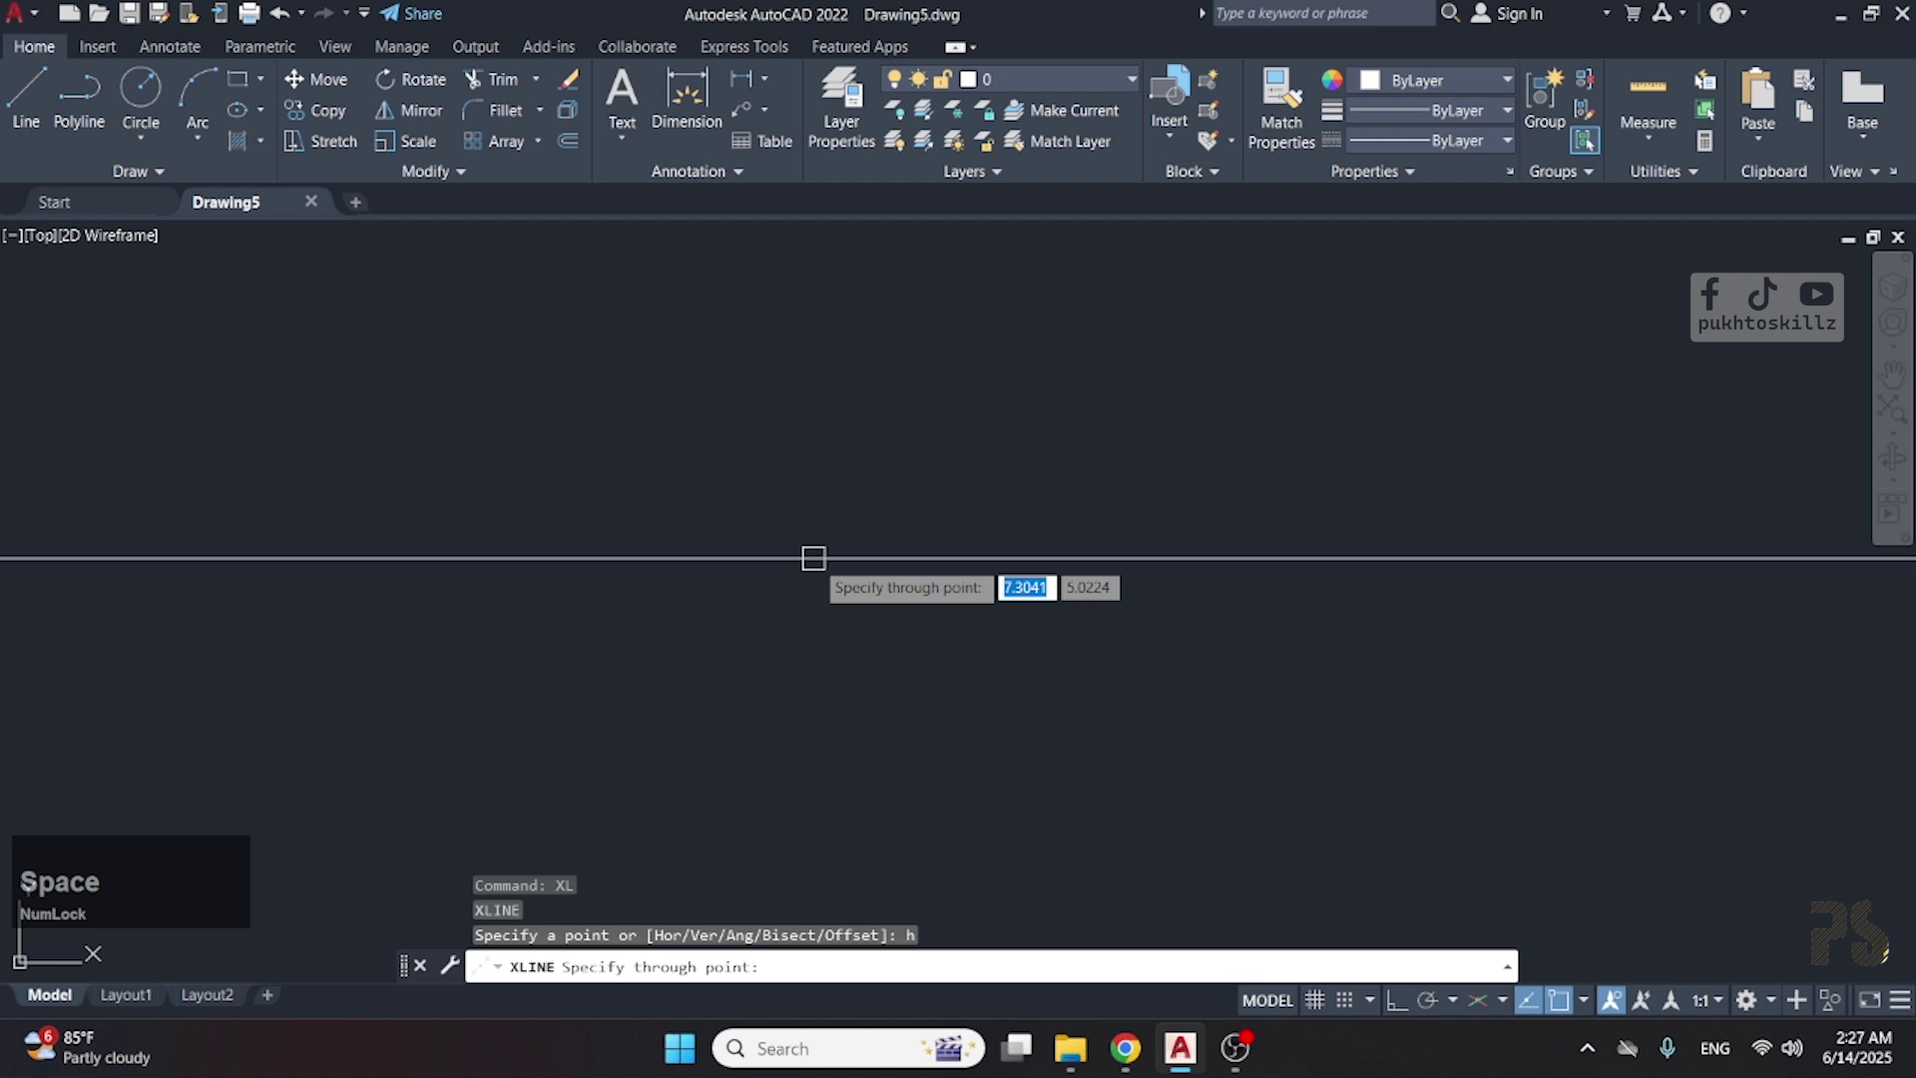
click(878, 448)
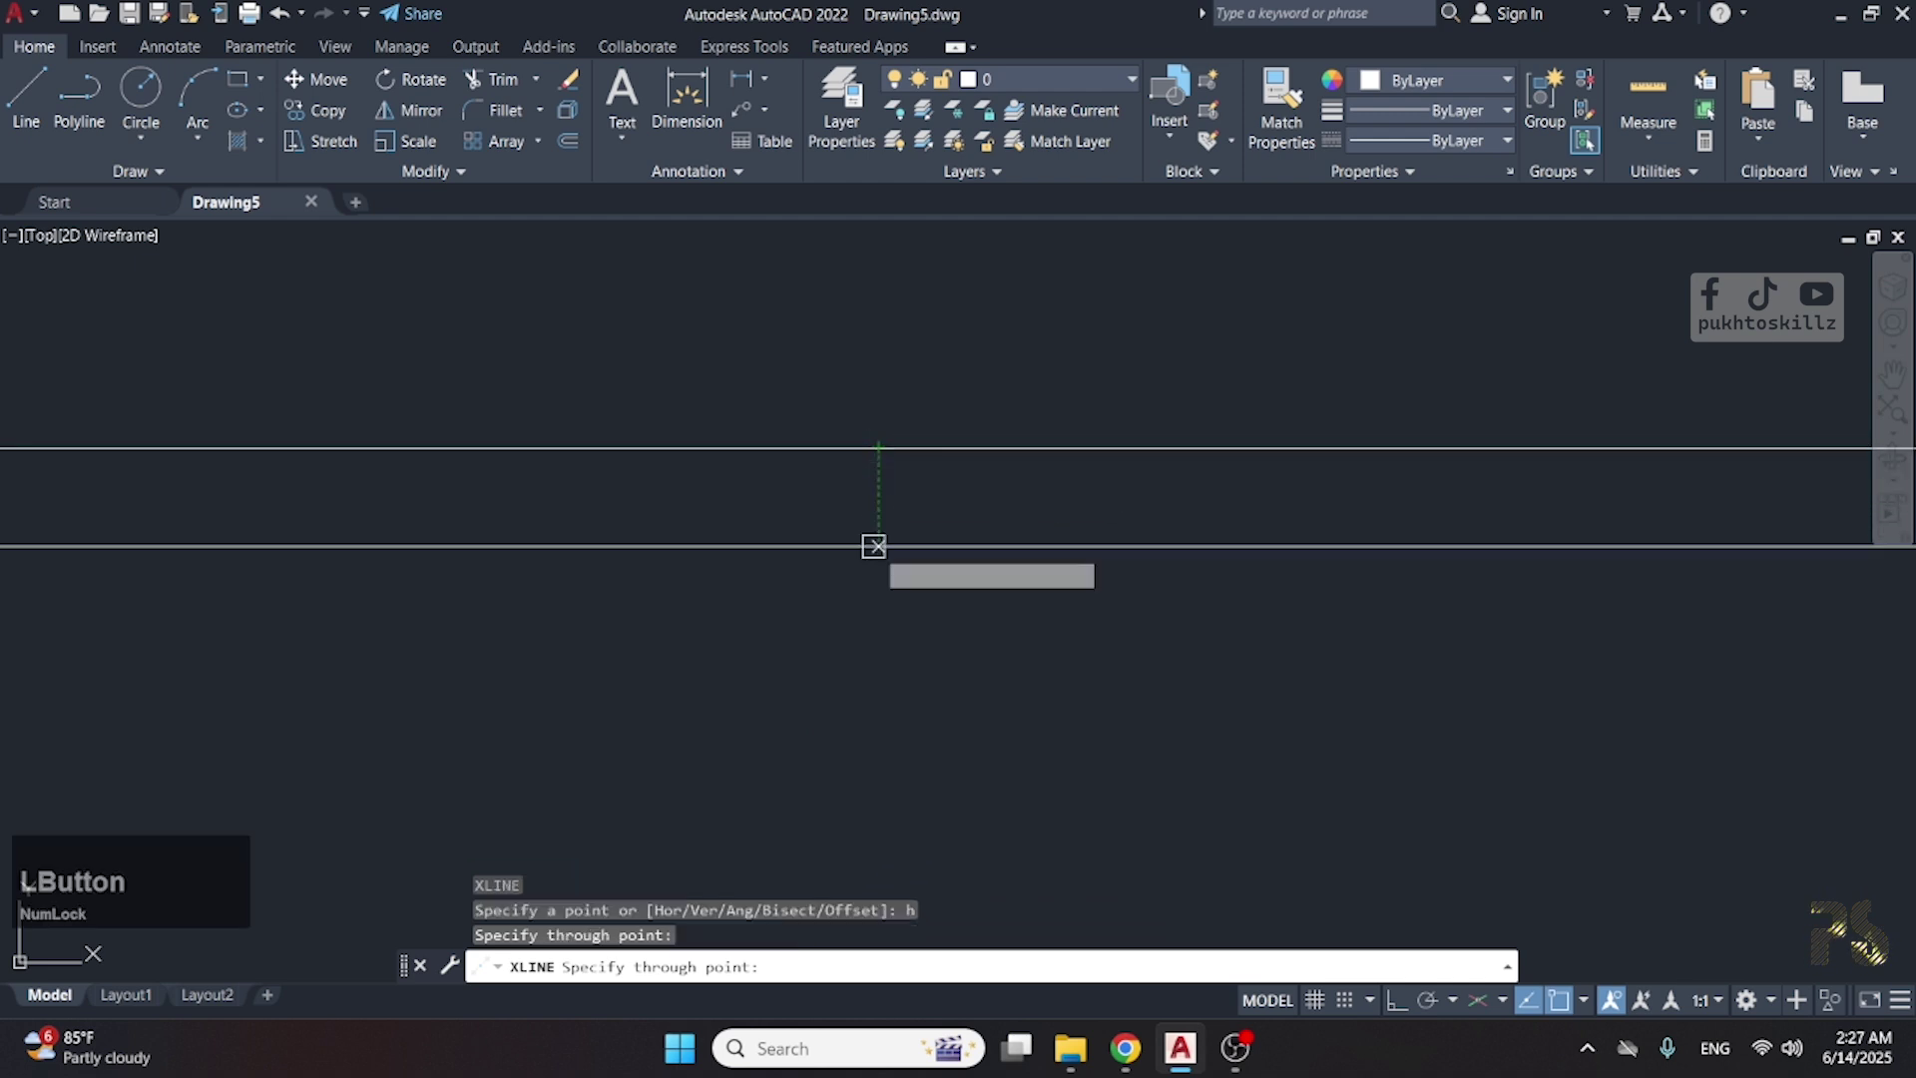
click(878, 530)
click(876, 620)
click(870, 708)
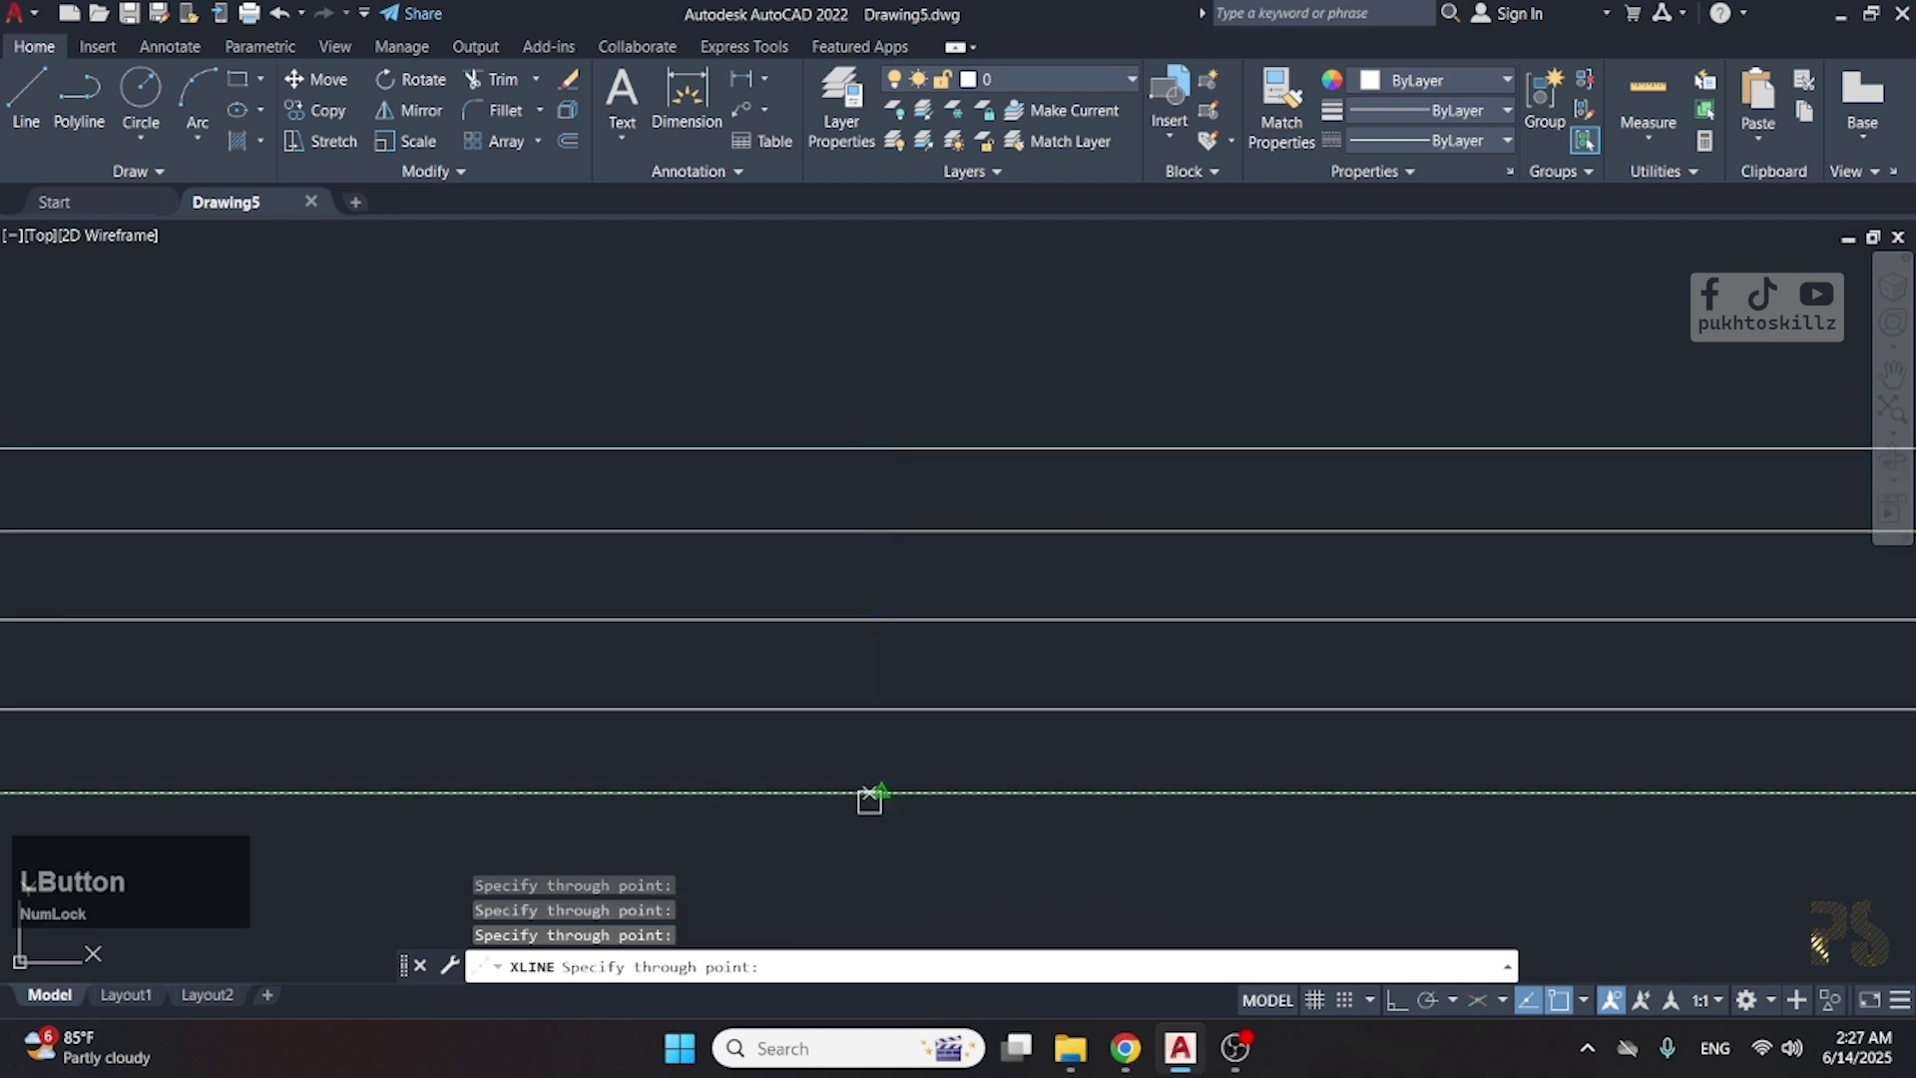
click(870, 794)
click(879, 856)
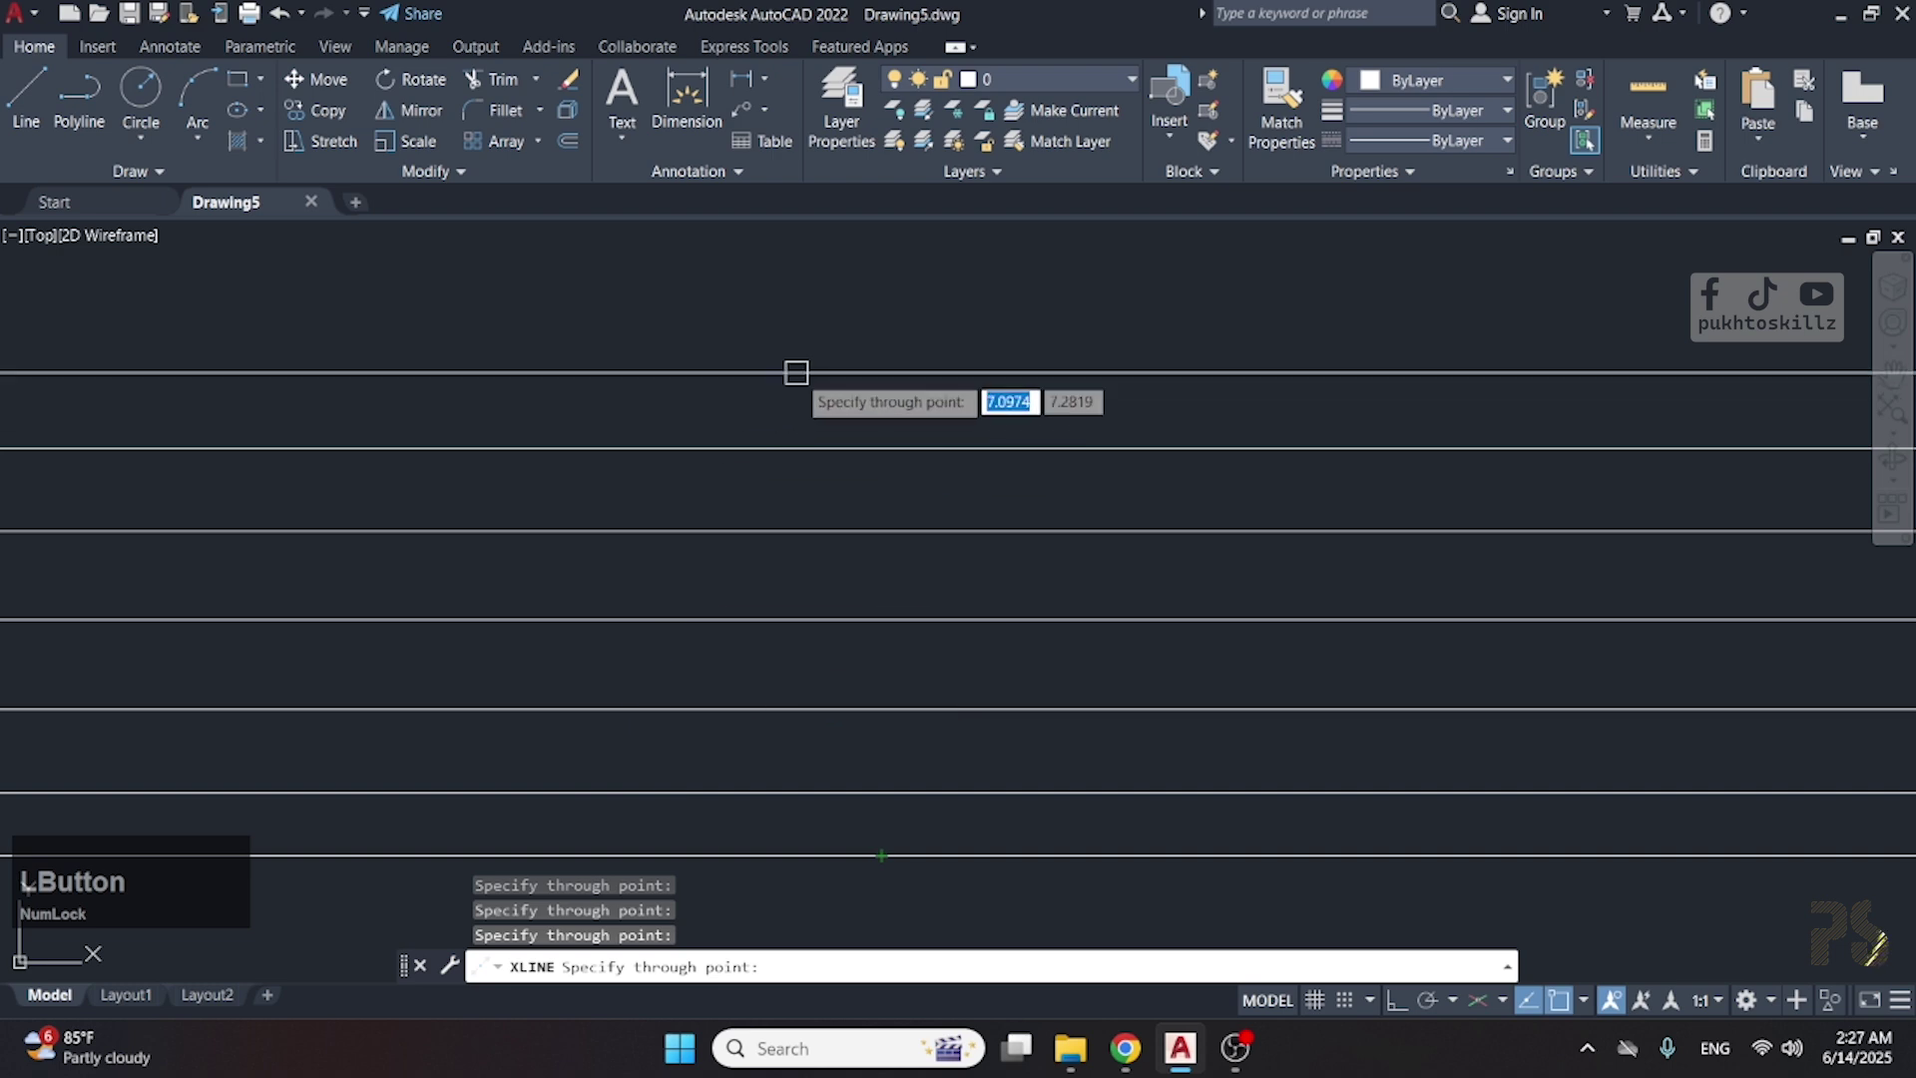
click(796, 372)
key(Escape)
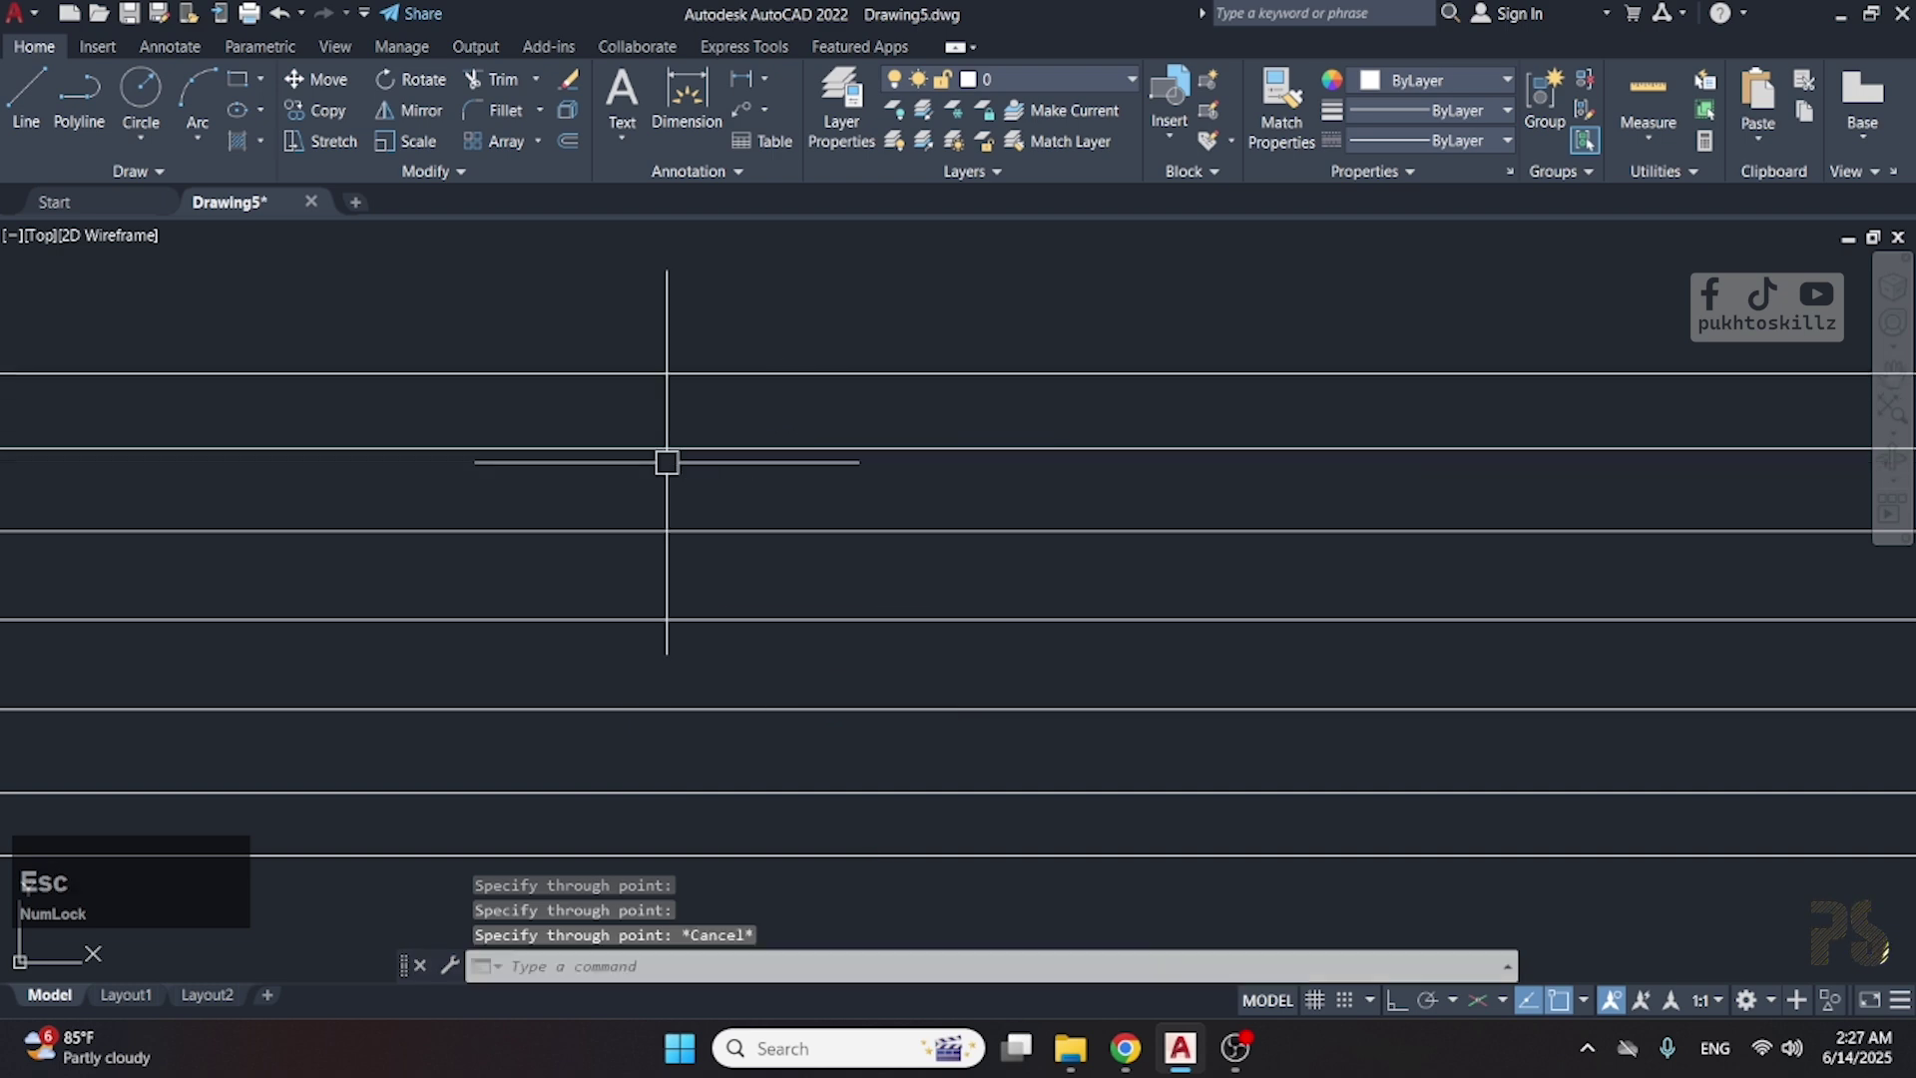
- Draw five vertical construction lines across the horizontal ones using the Ver option of XLINE
text(xl)
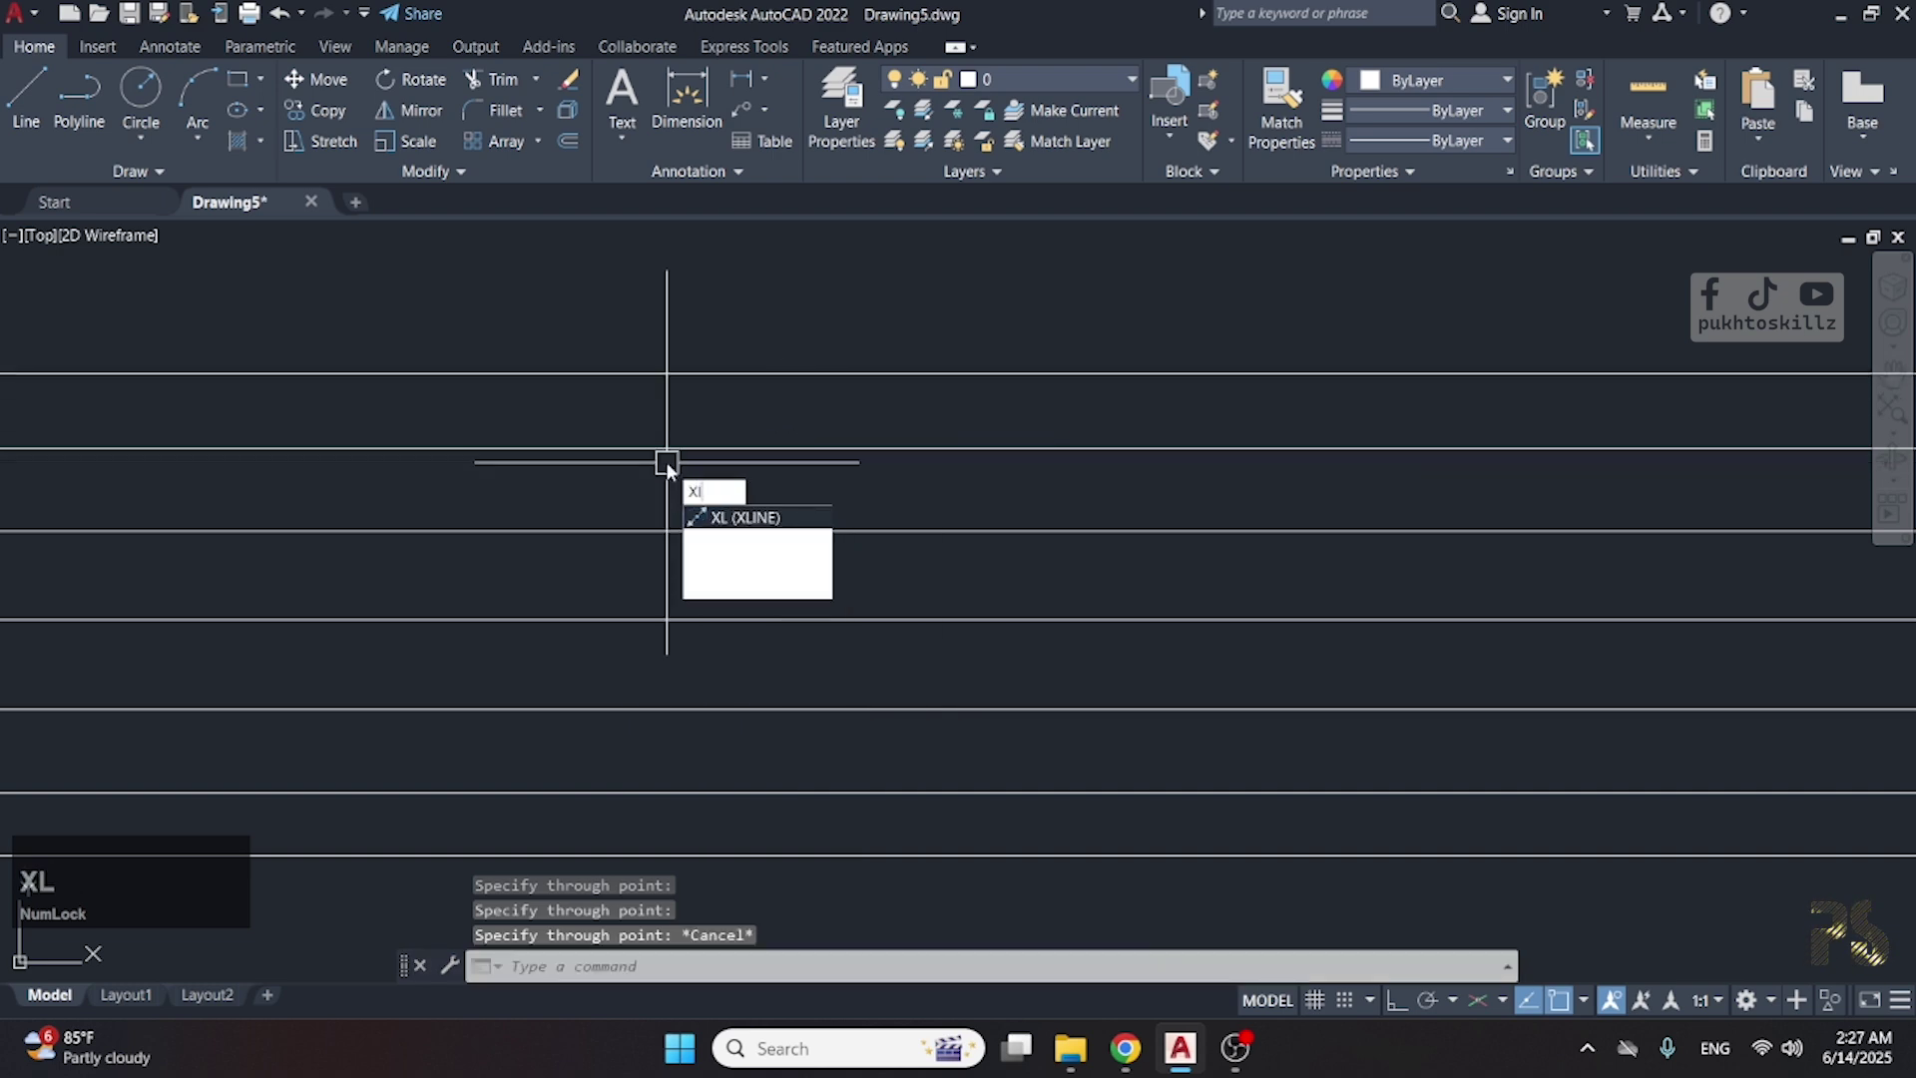
key(space)
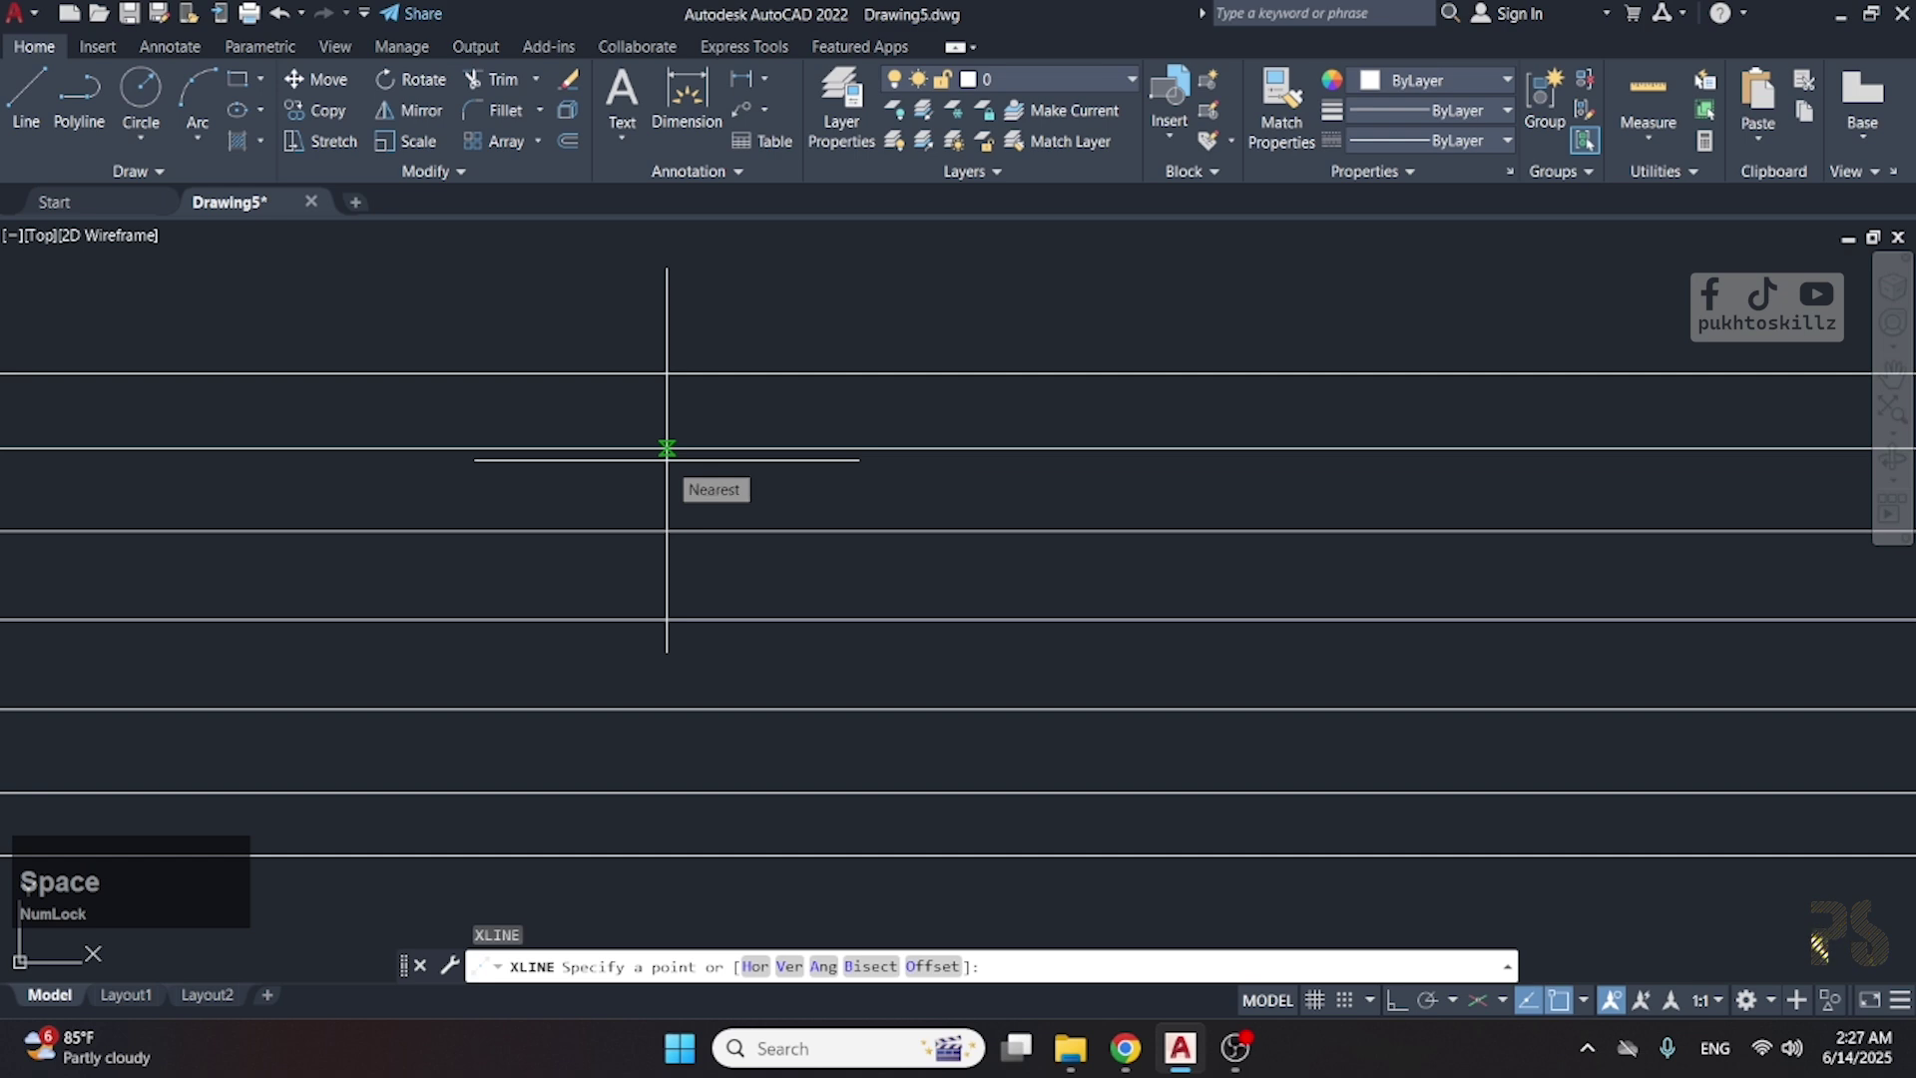
text(v)
key(space)
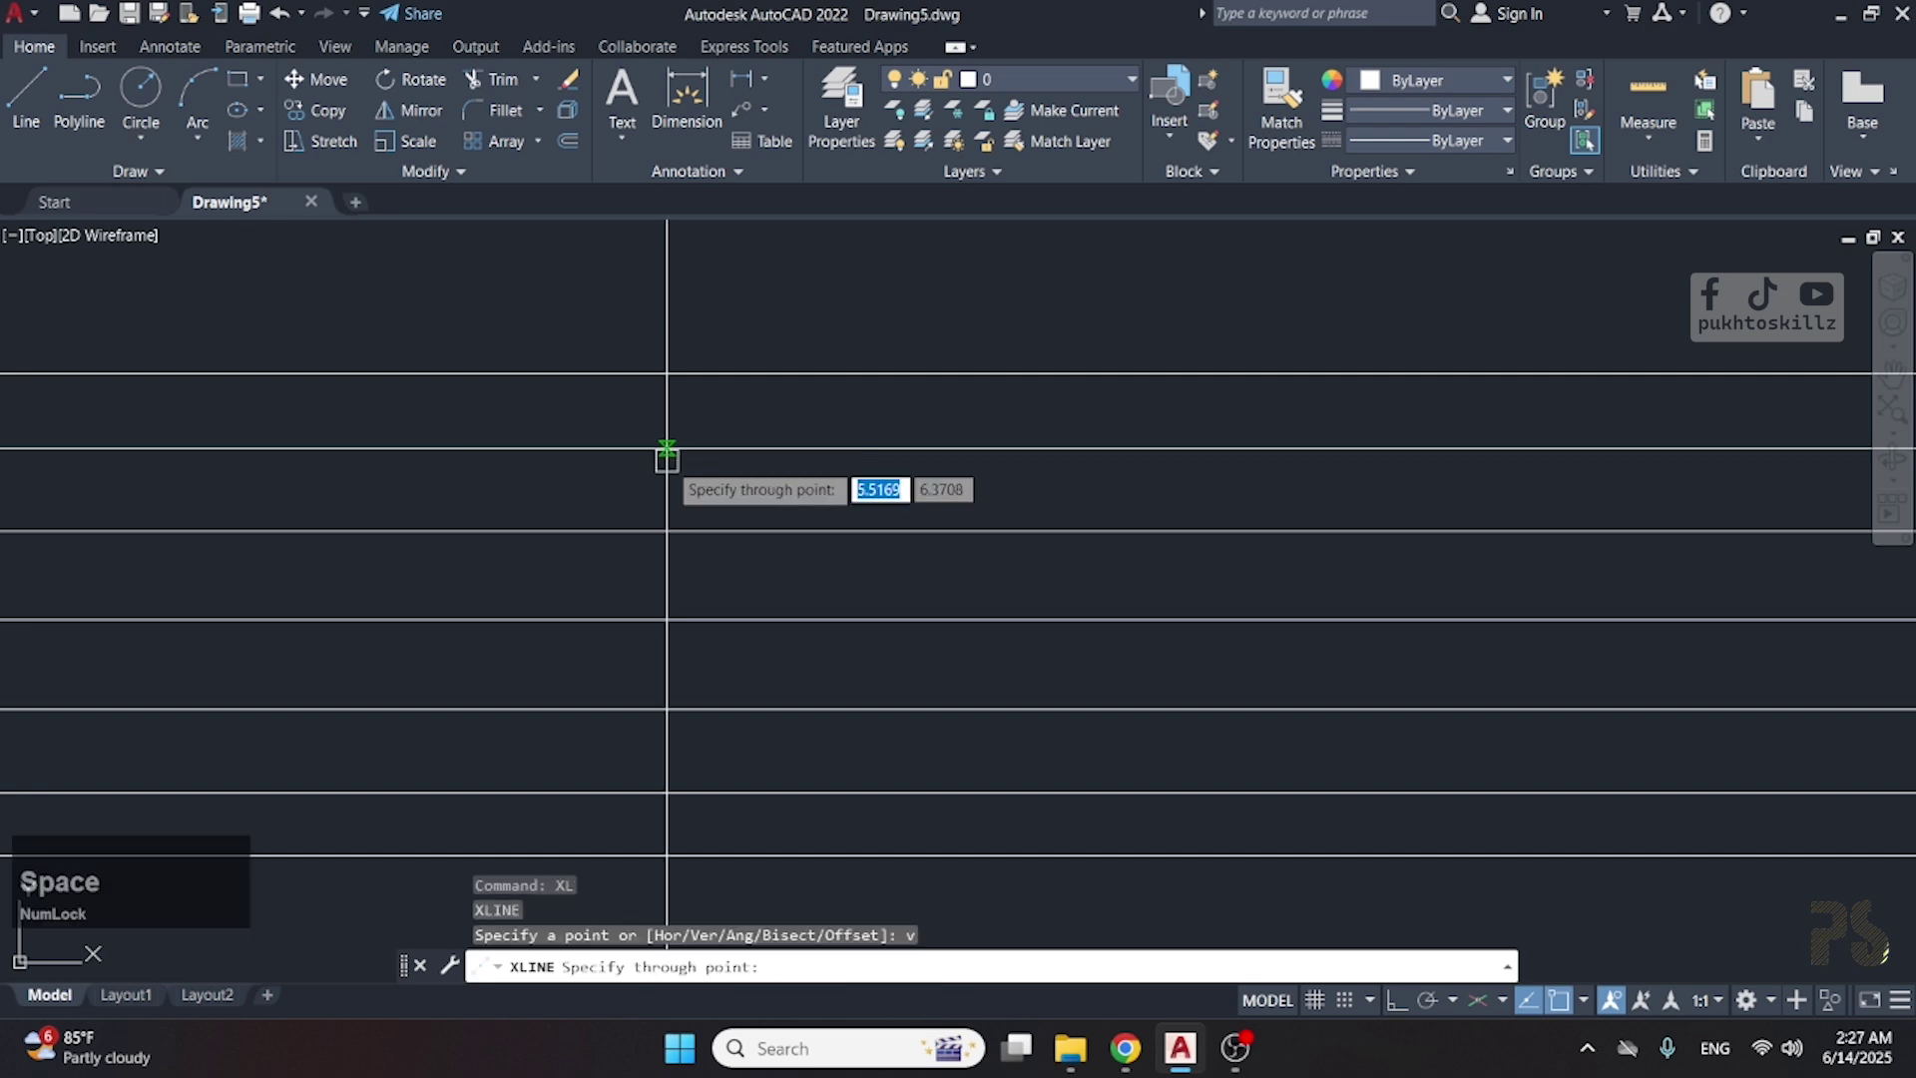
click(496, 483)
click(732, 482)
click(991, 496)
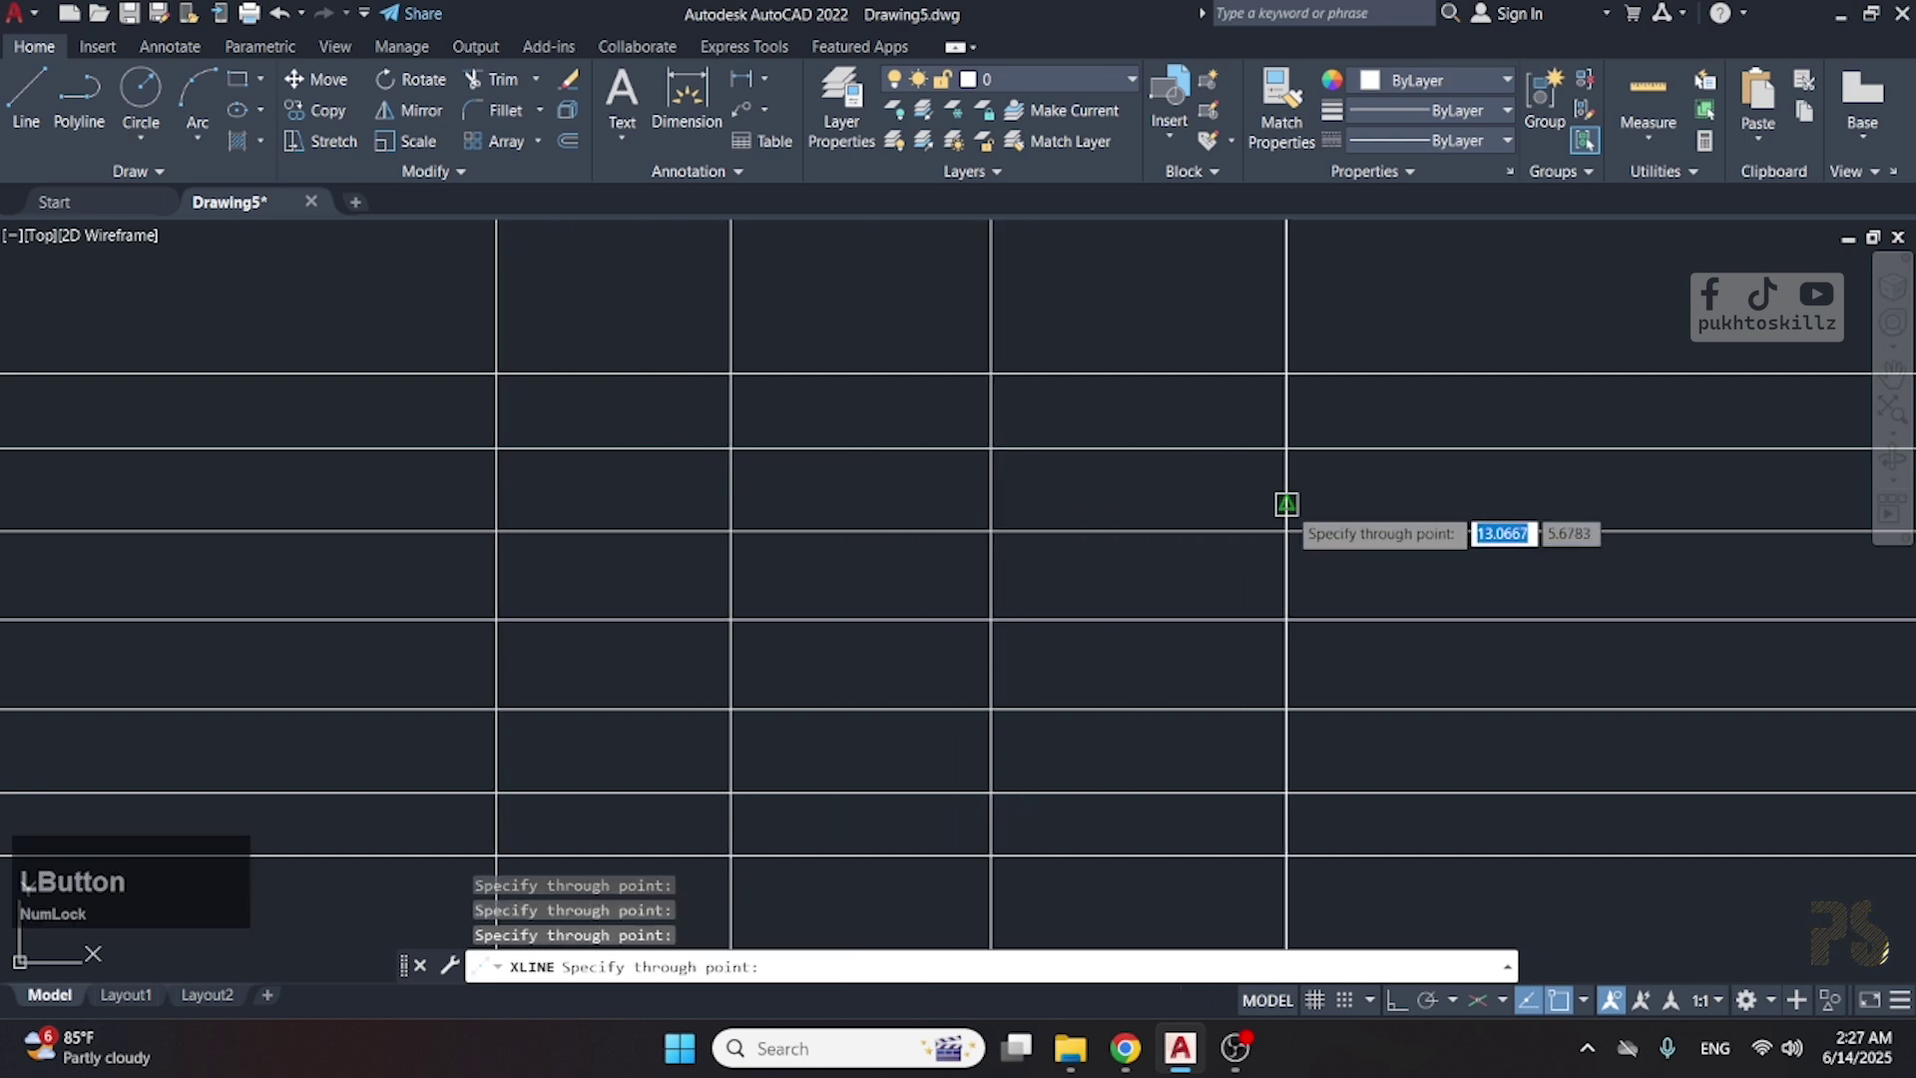
click(1287, 505)
click(1595, 498)
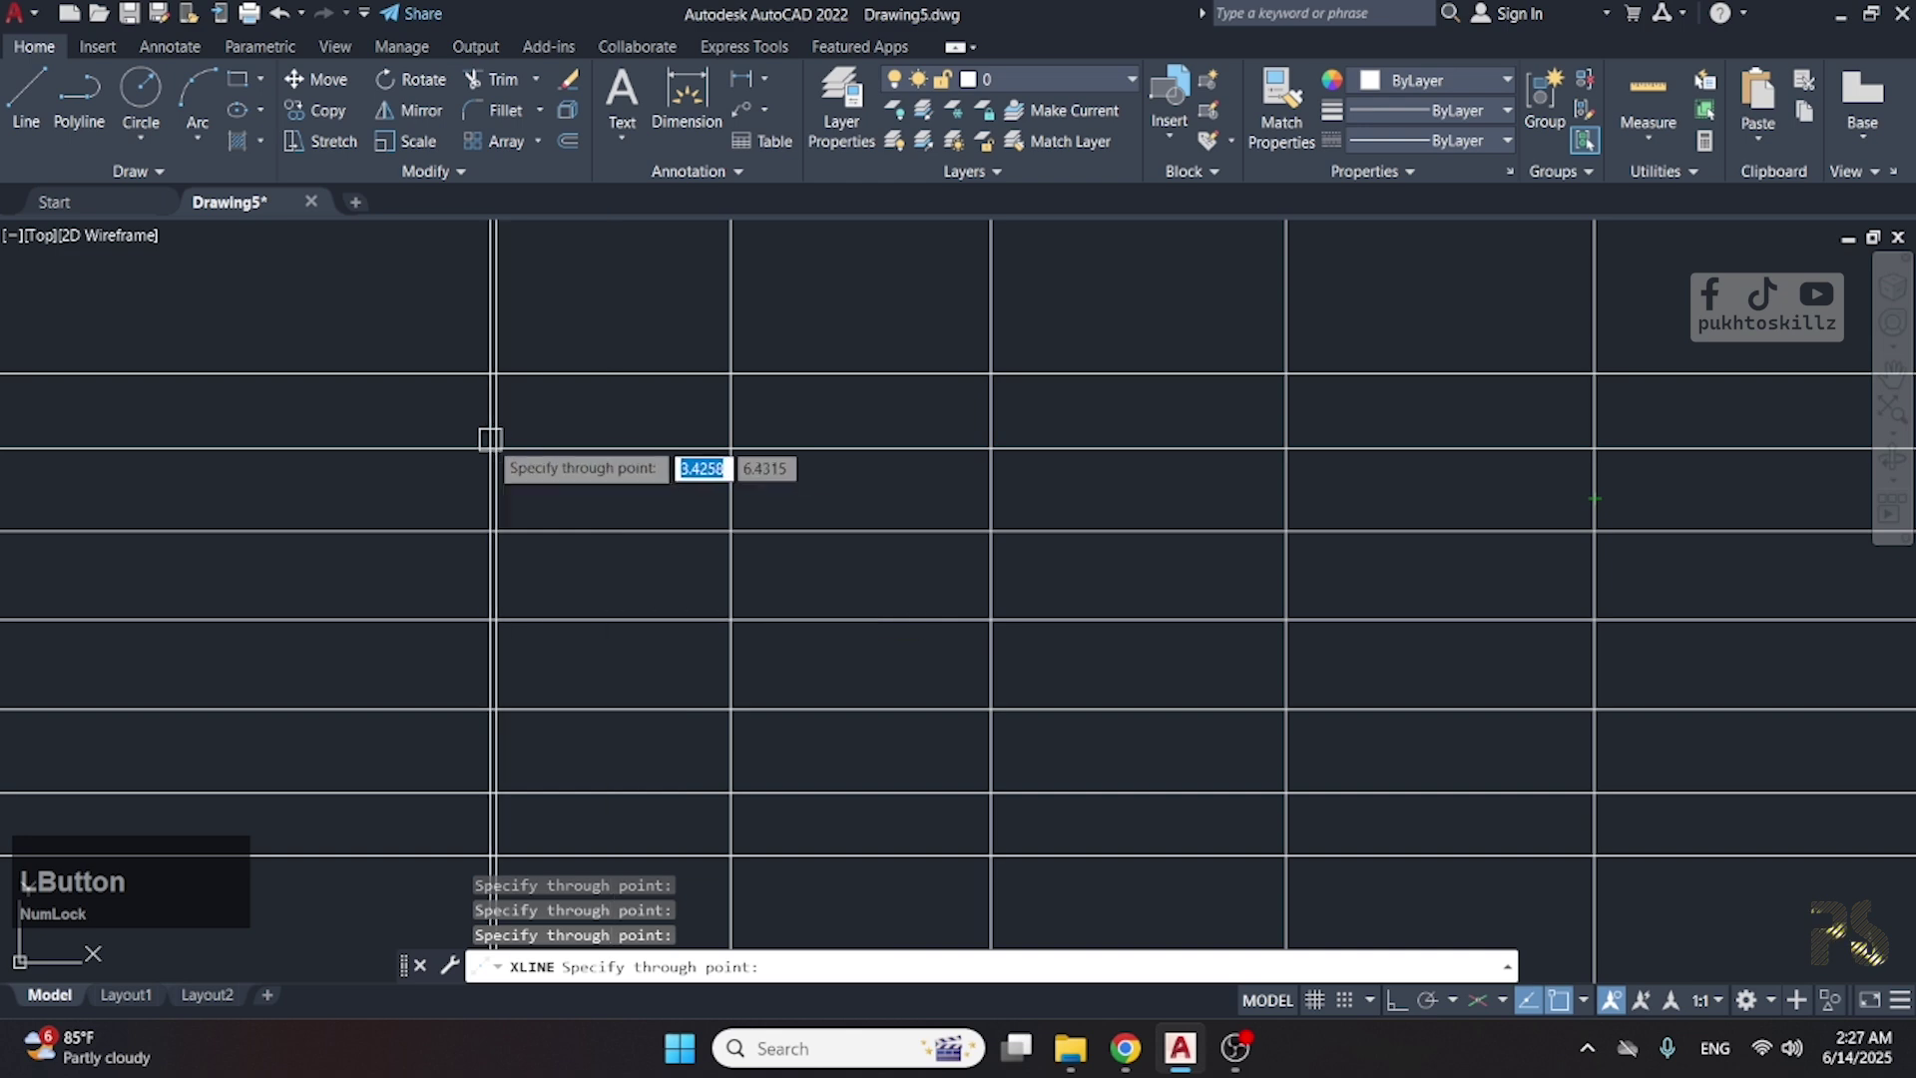
middle_drag(453, 422, 299, 364)
key(Escape)
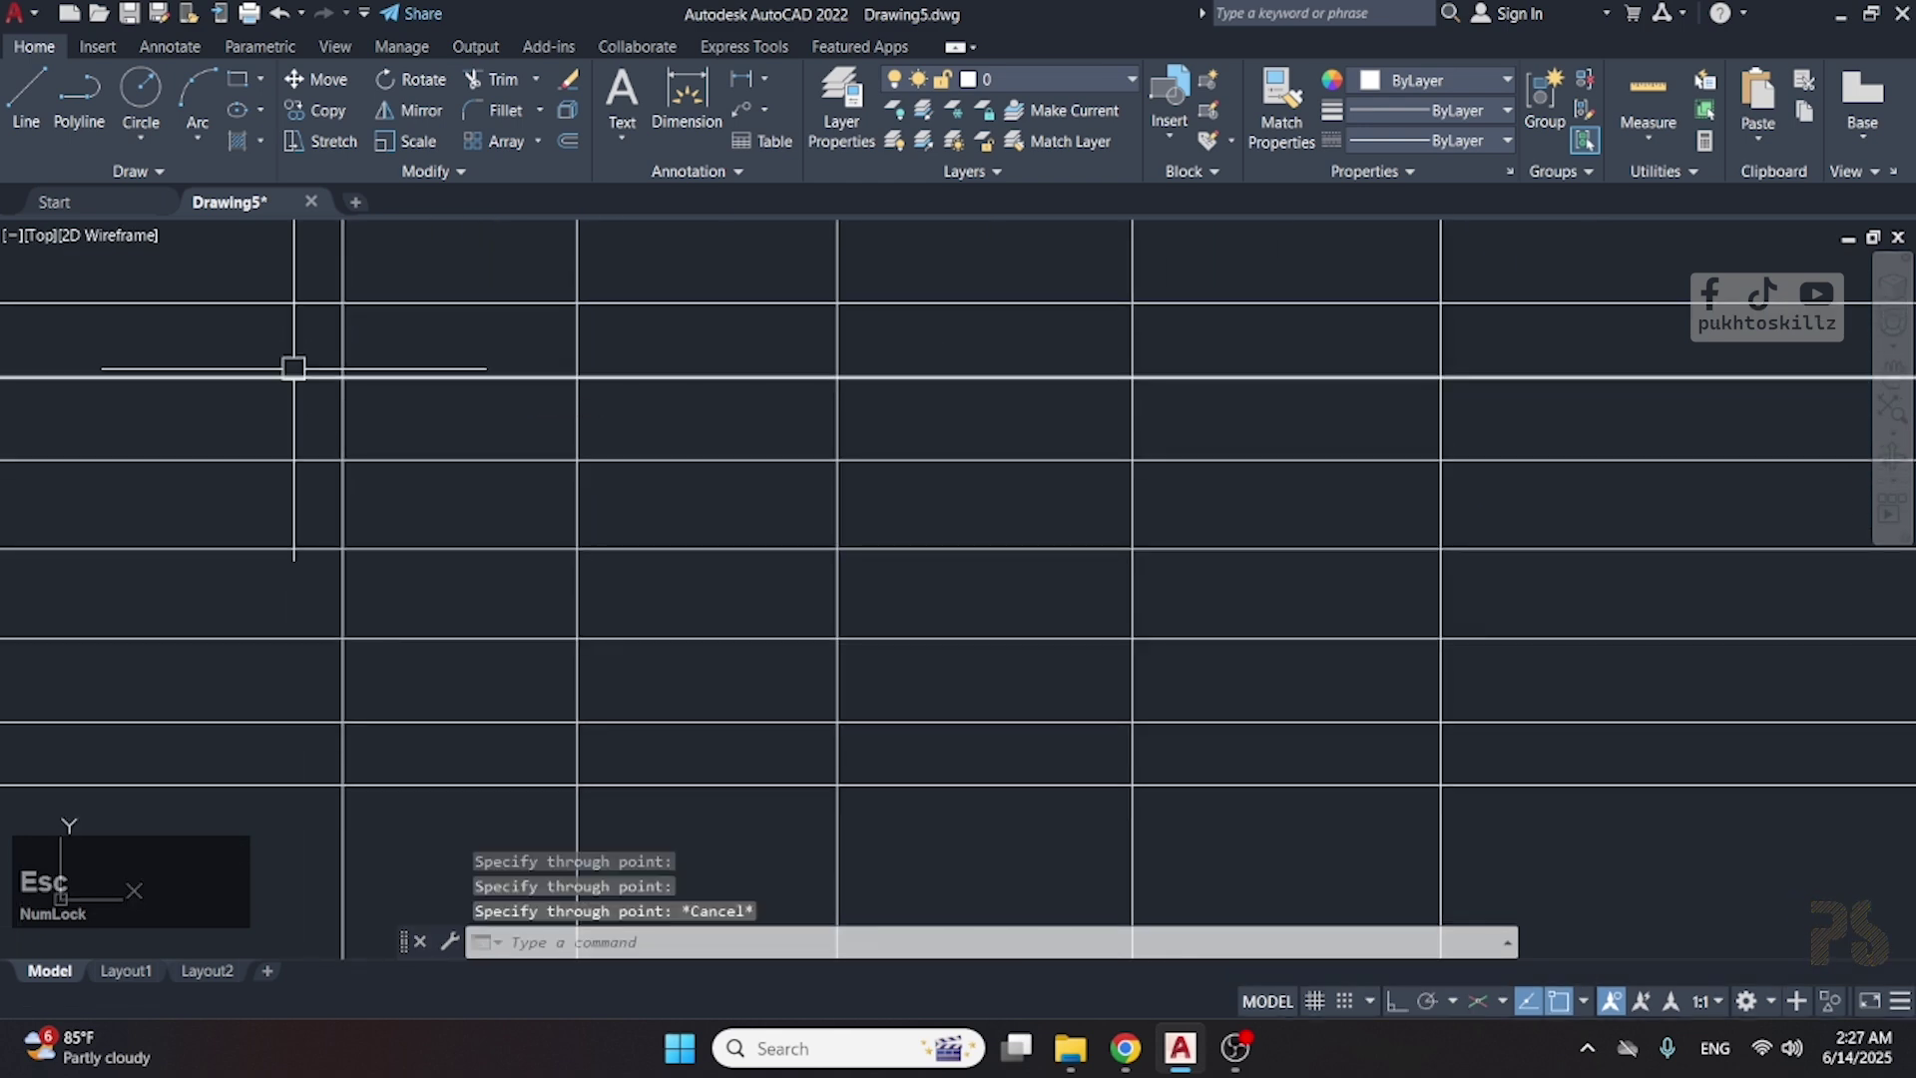
- Draw a series of parallel construction lines at 45 degrees across the grid using the Ang option of XLINE
key(space)
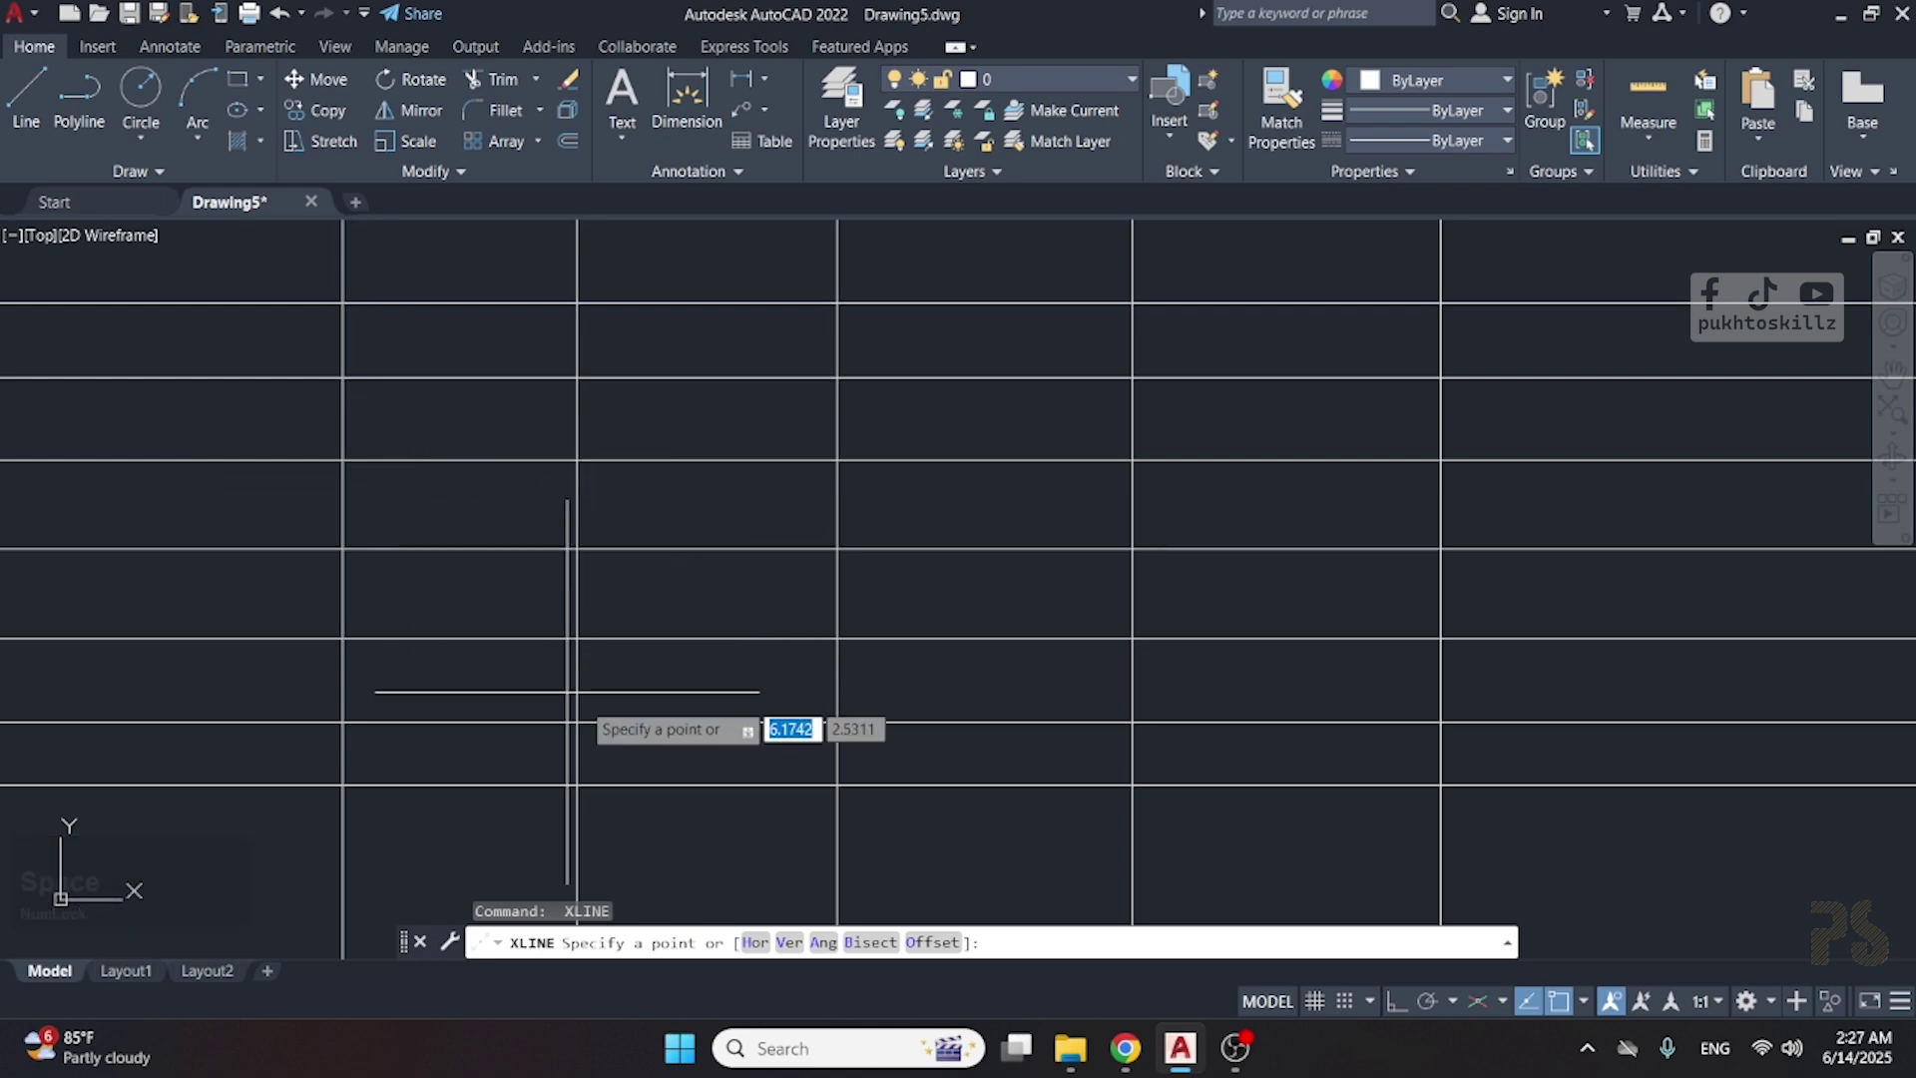
text(a)
key(space)
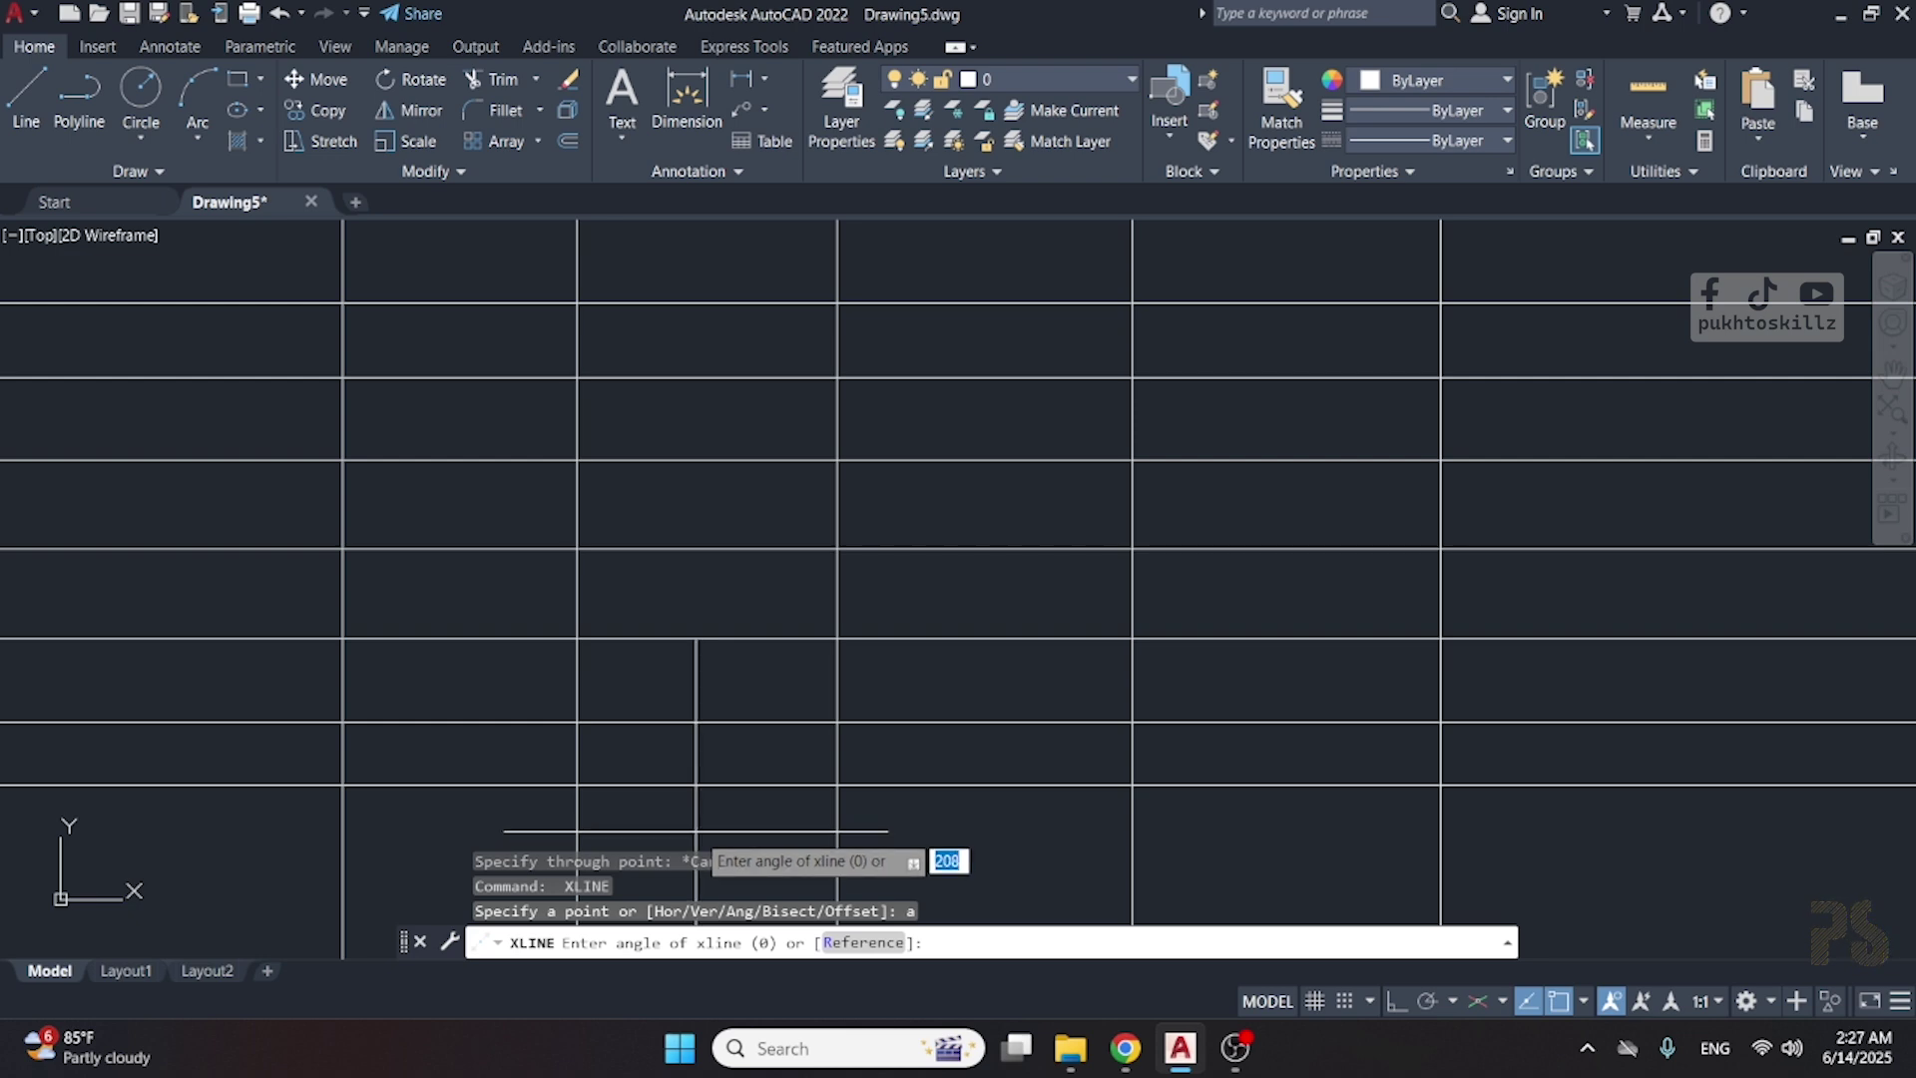
text(45)
key(space)
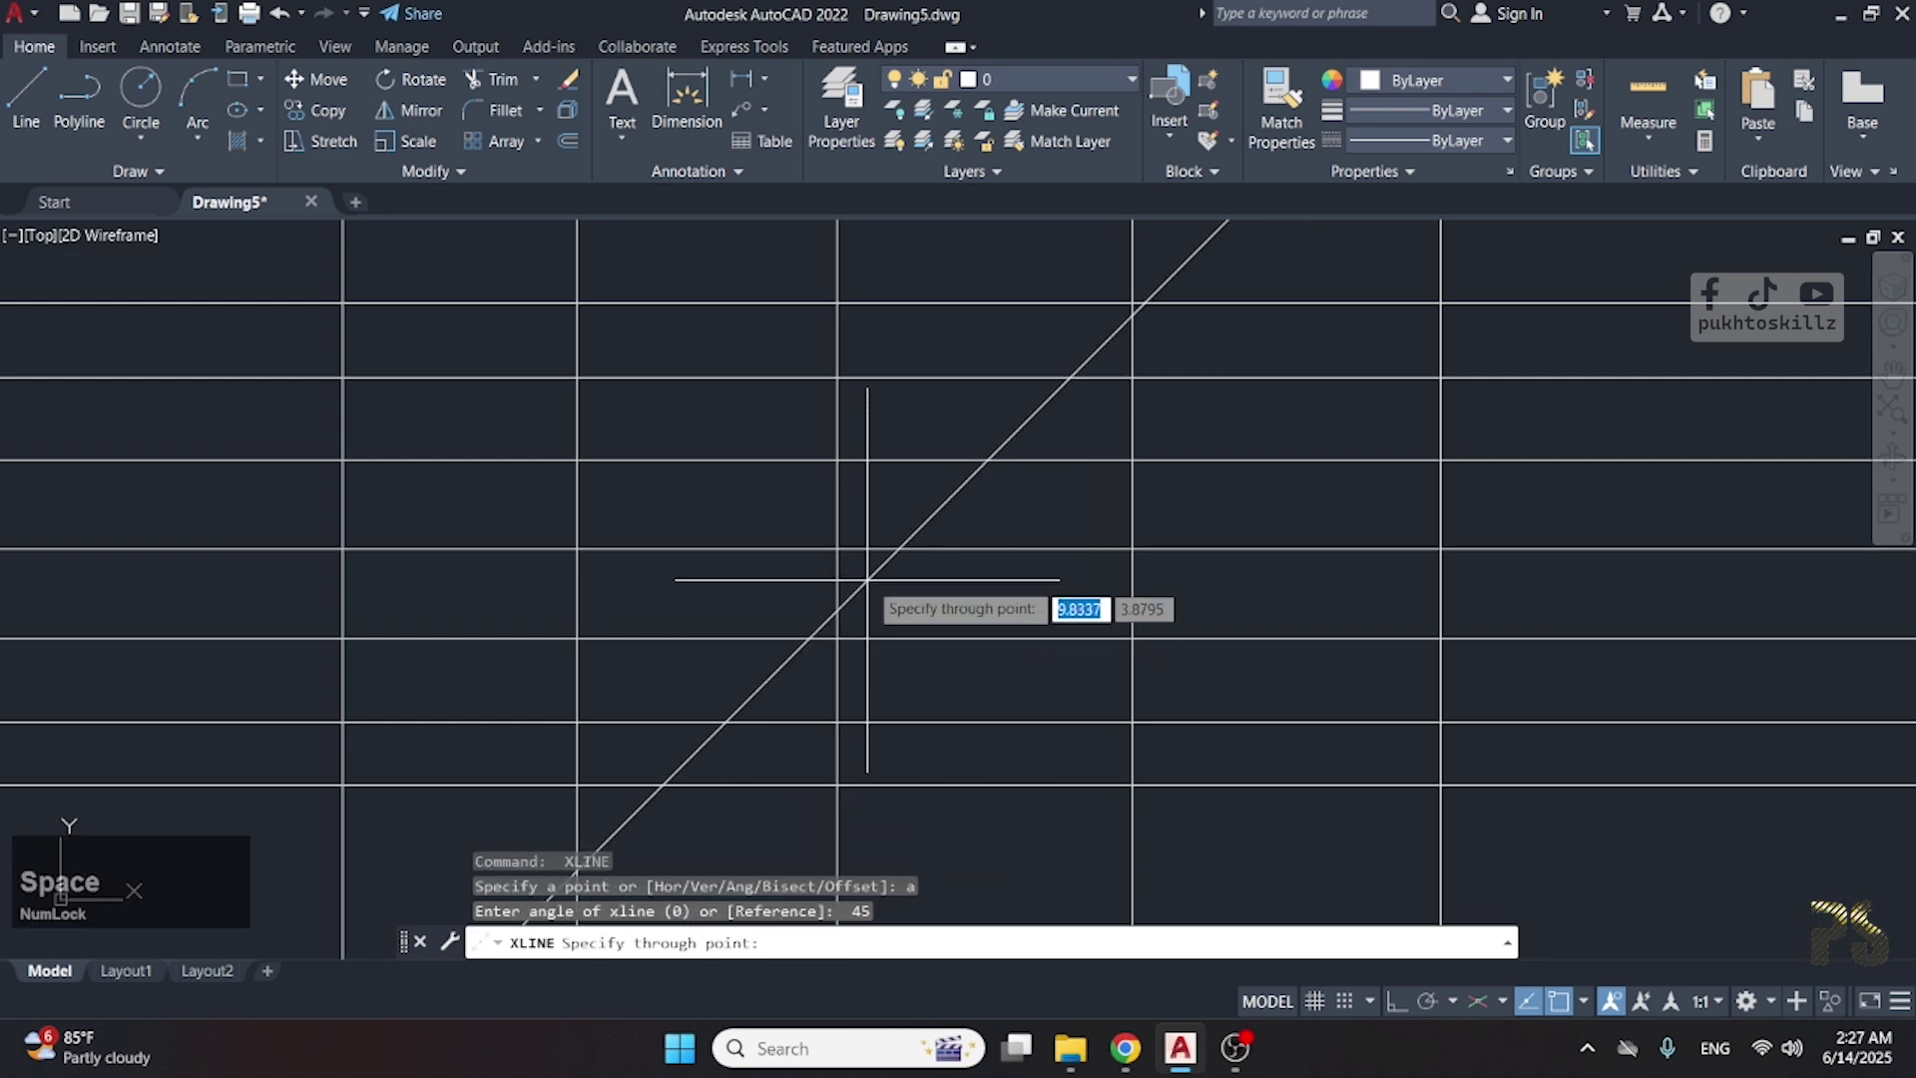
click(860, 582)
click(730, 480)
click(512, 344)
click(1130, 557)
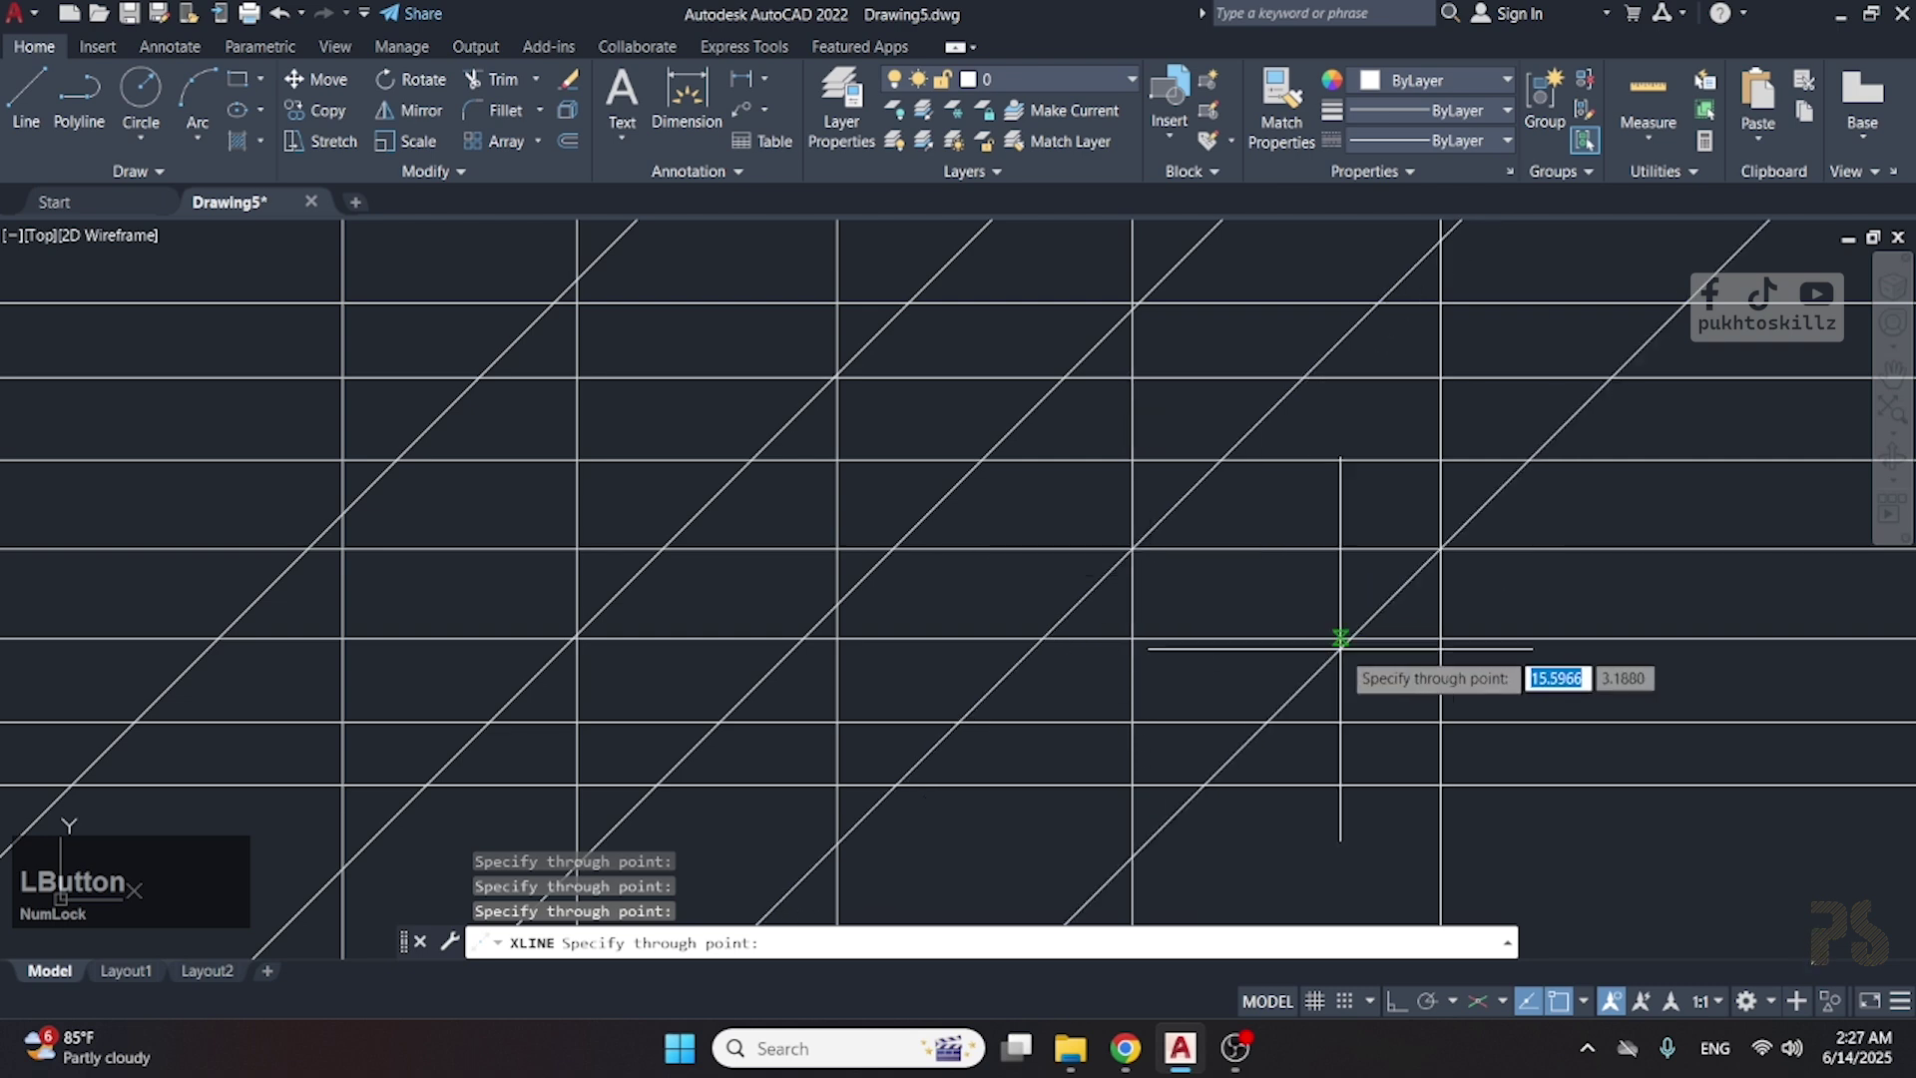
click(1343, 643)
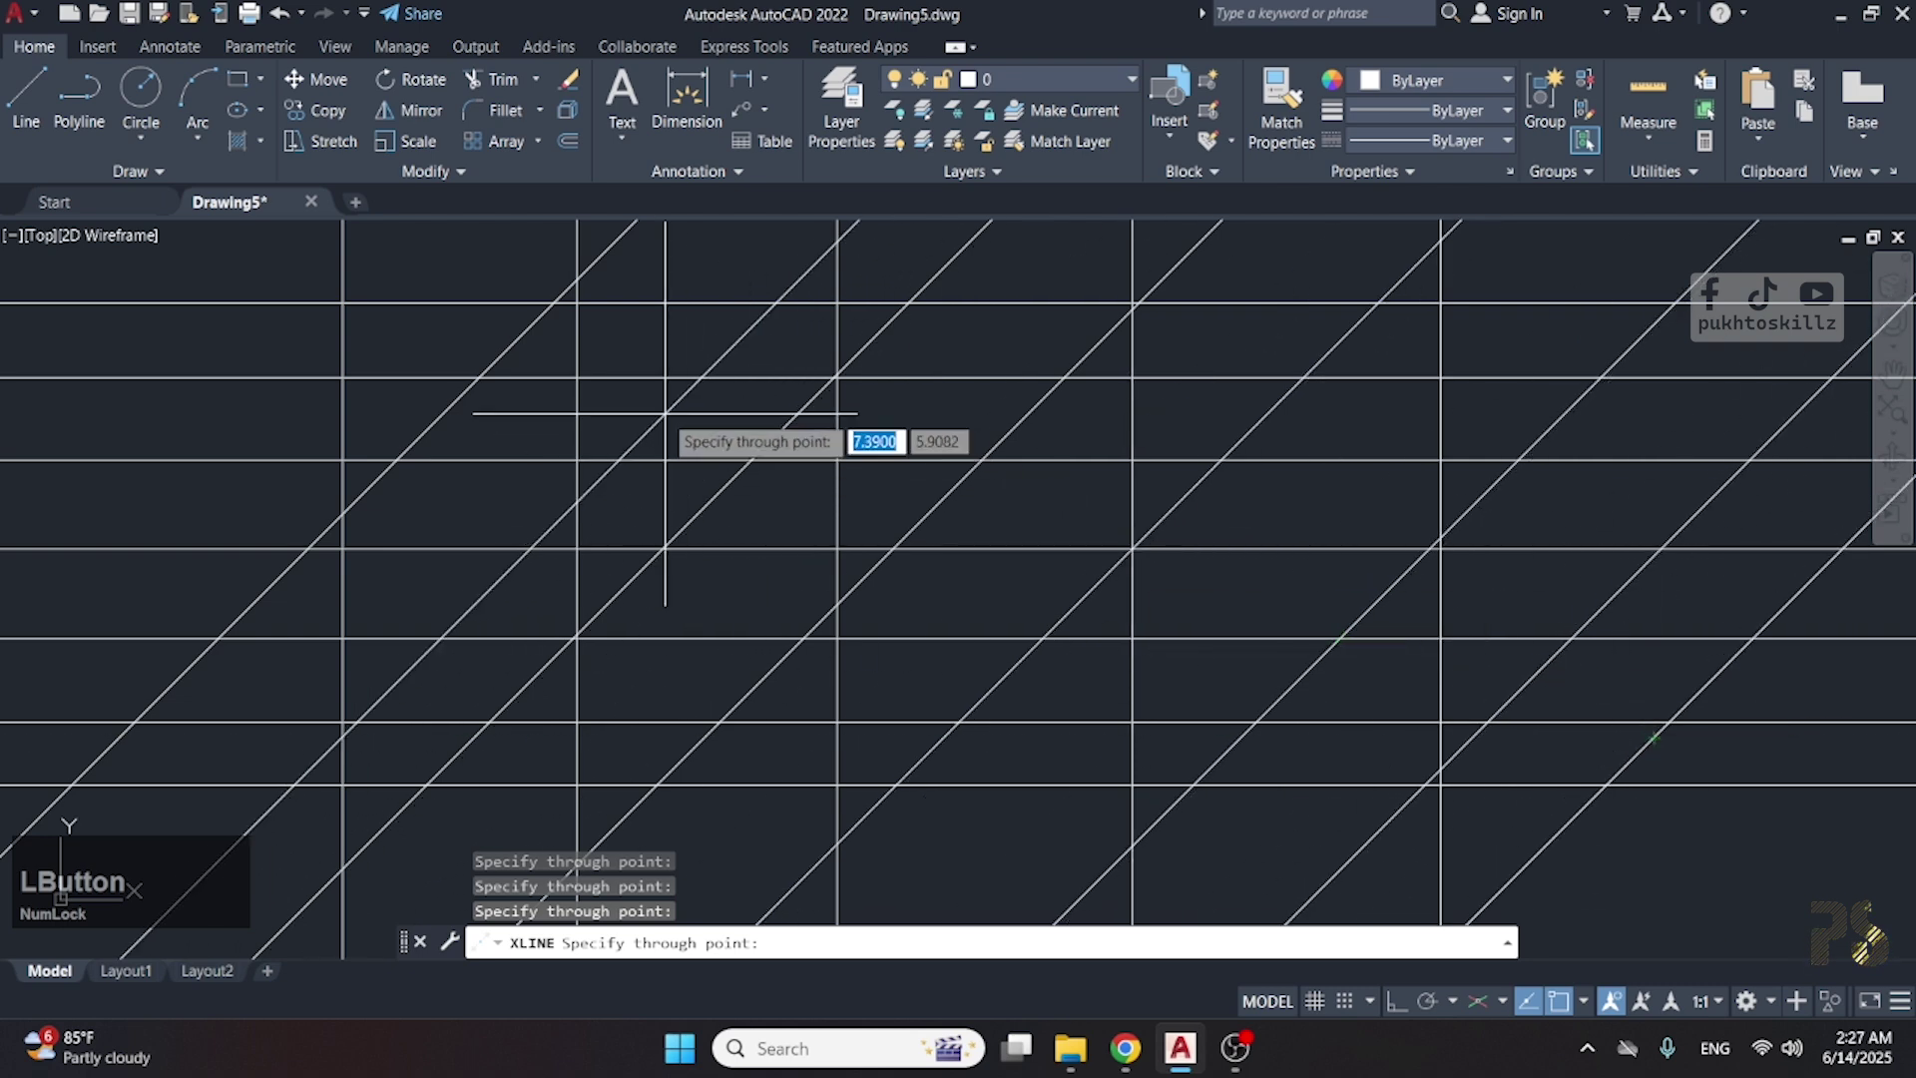
click(634, 406)
click(803, 637)
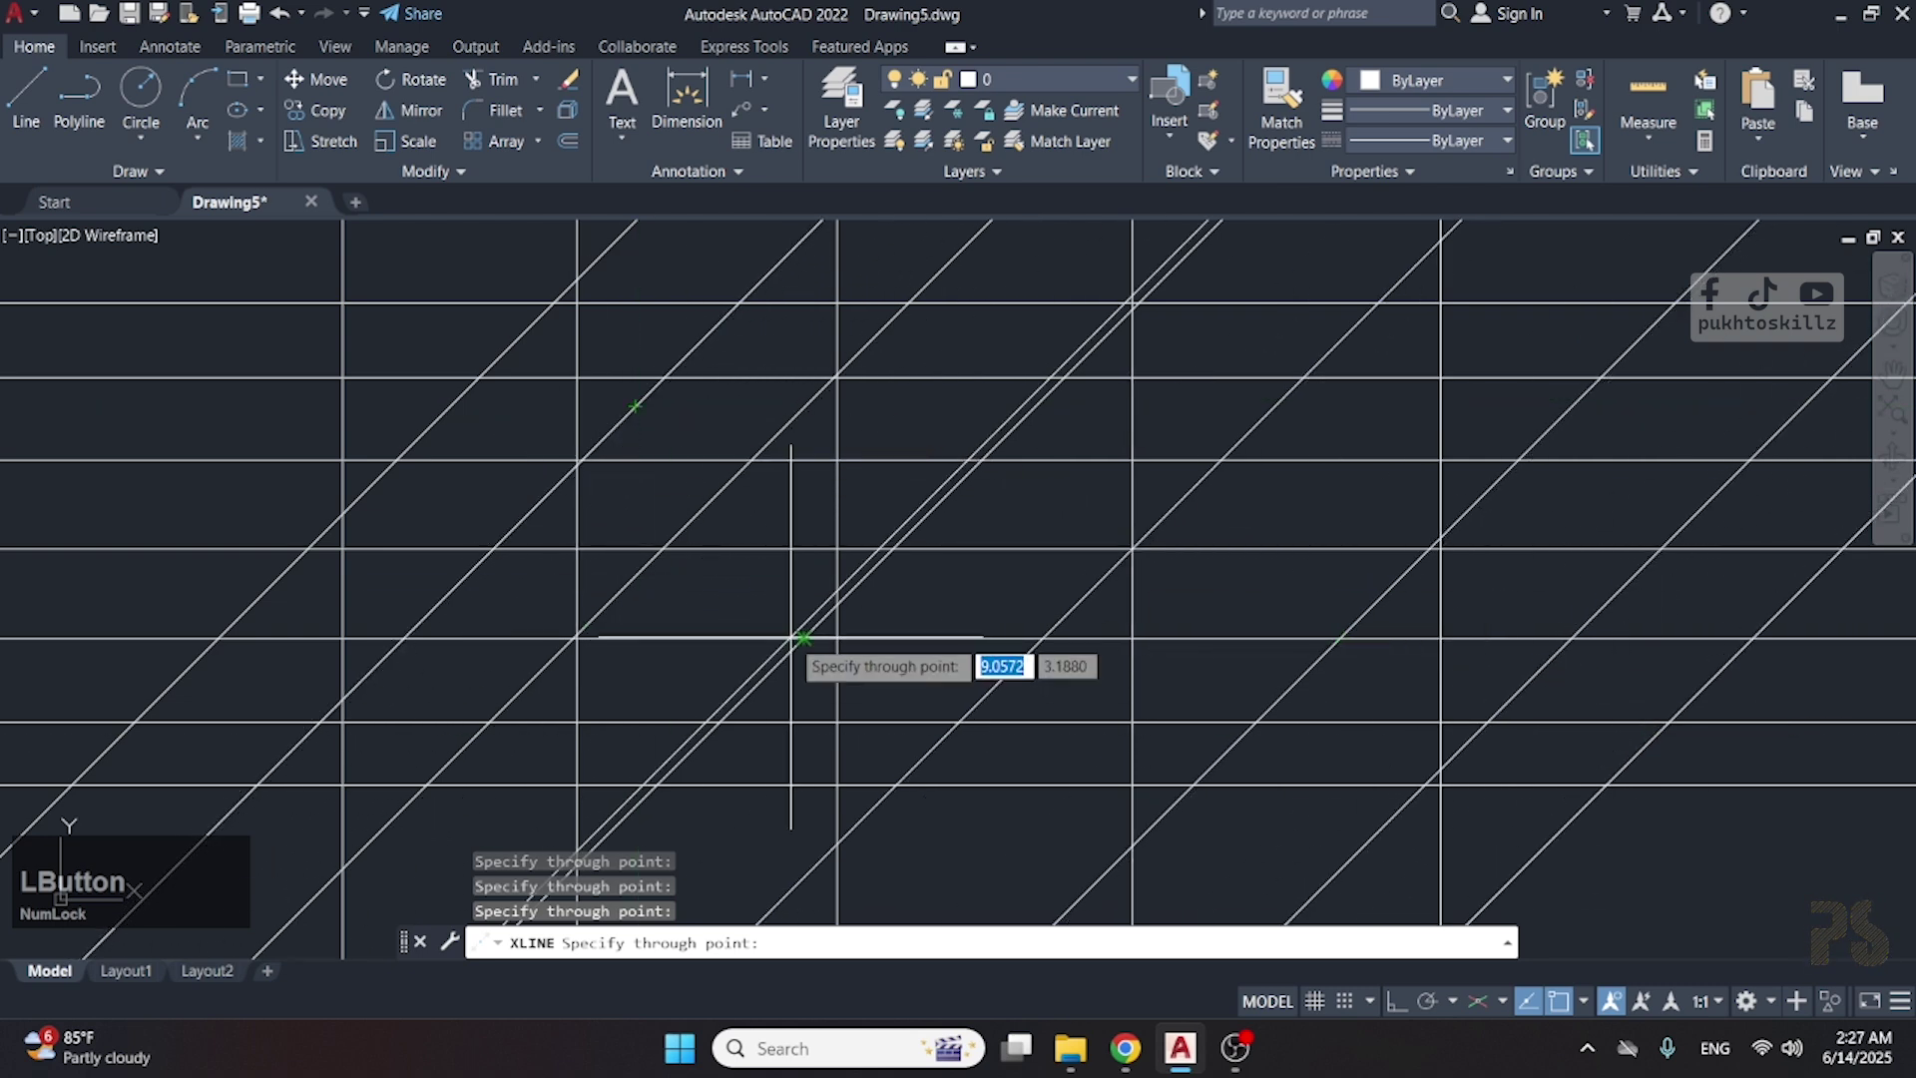
key(Escape)
- Select all horizontal, vertical and angled construction lines with a crossing window and erase them
scroll(715, 526, down, 2)
scroll(847, 602, up, 2)
click(1261, 796)
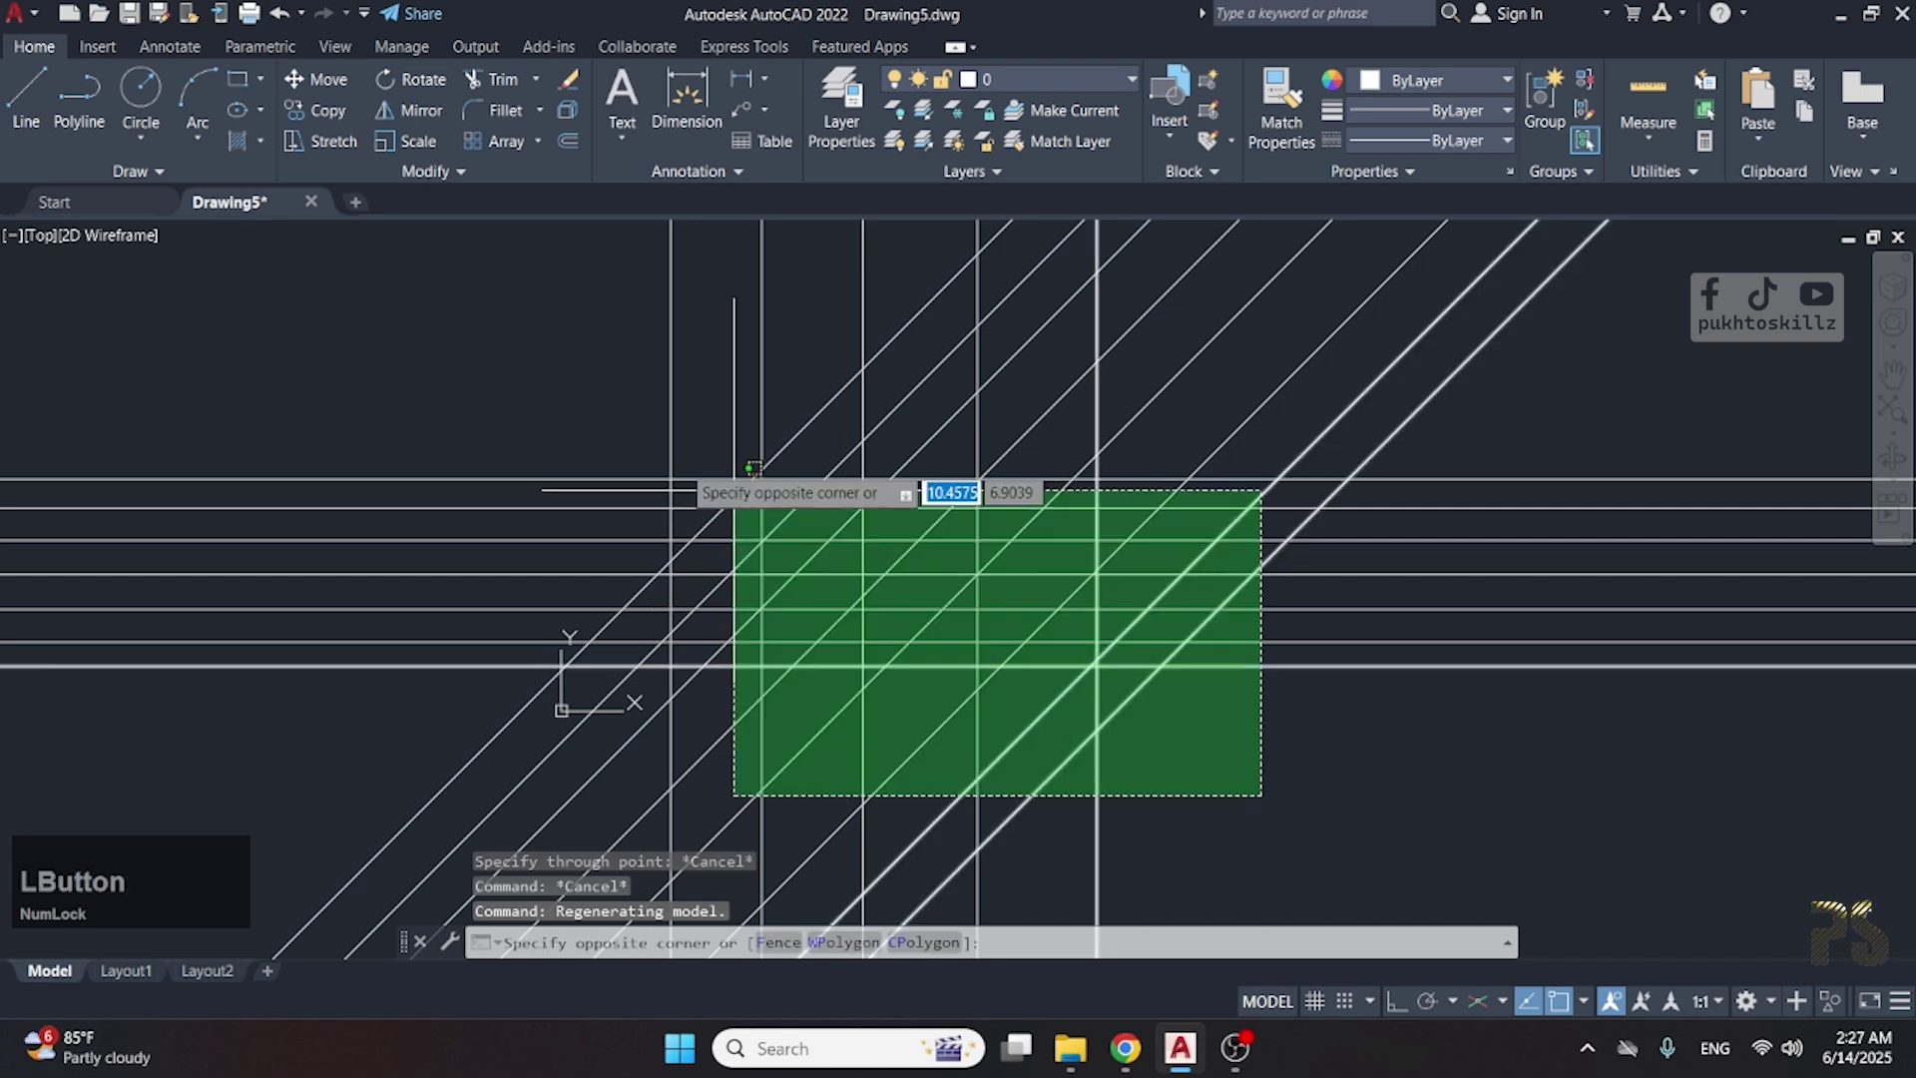
click(733, 489)
scroll(1003, 432, down, 8)
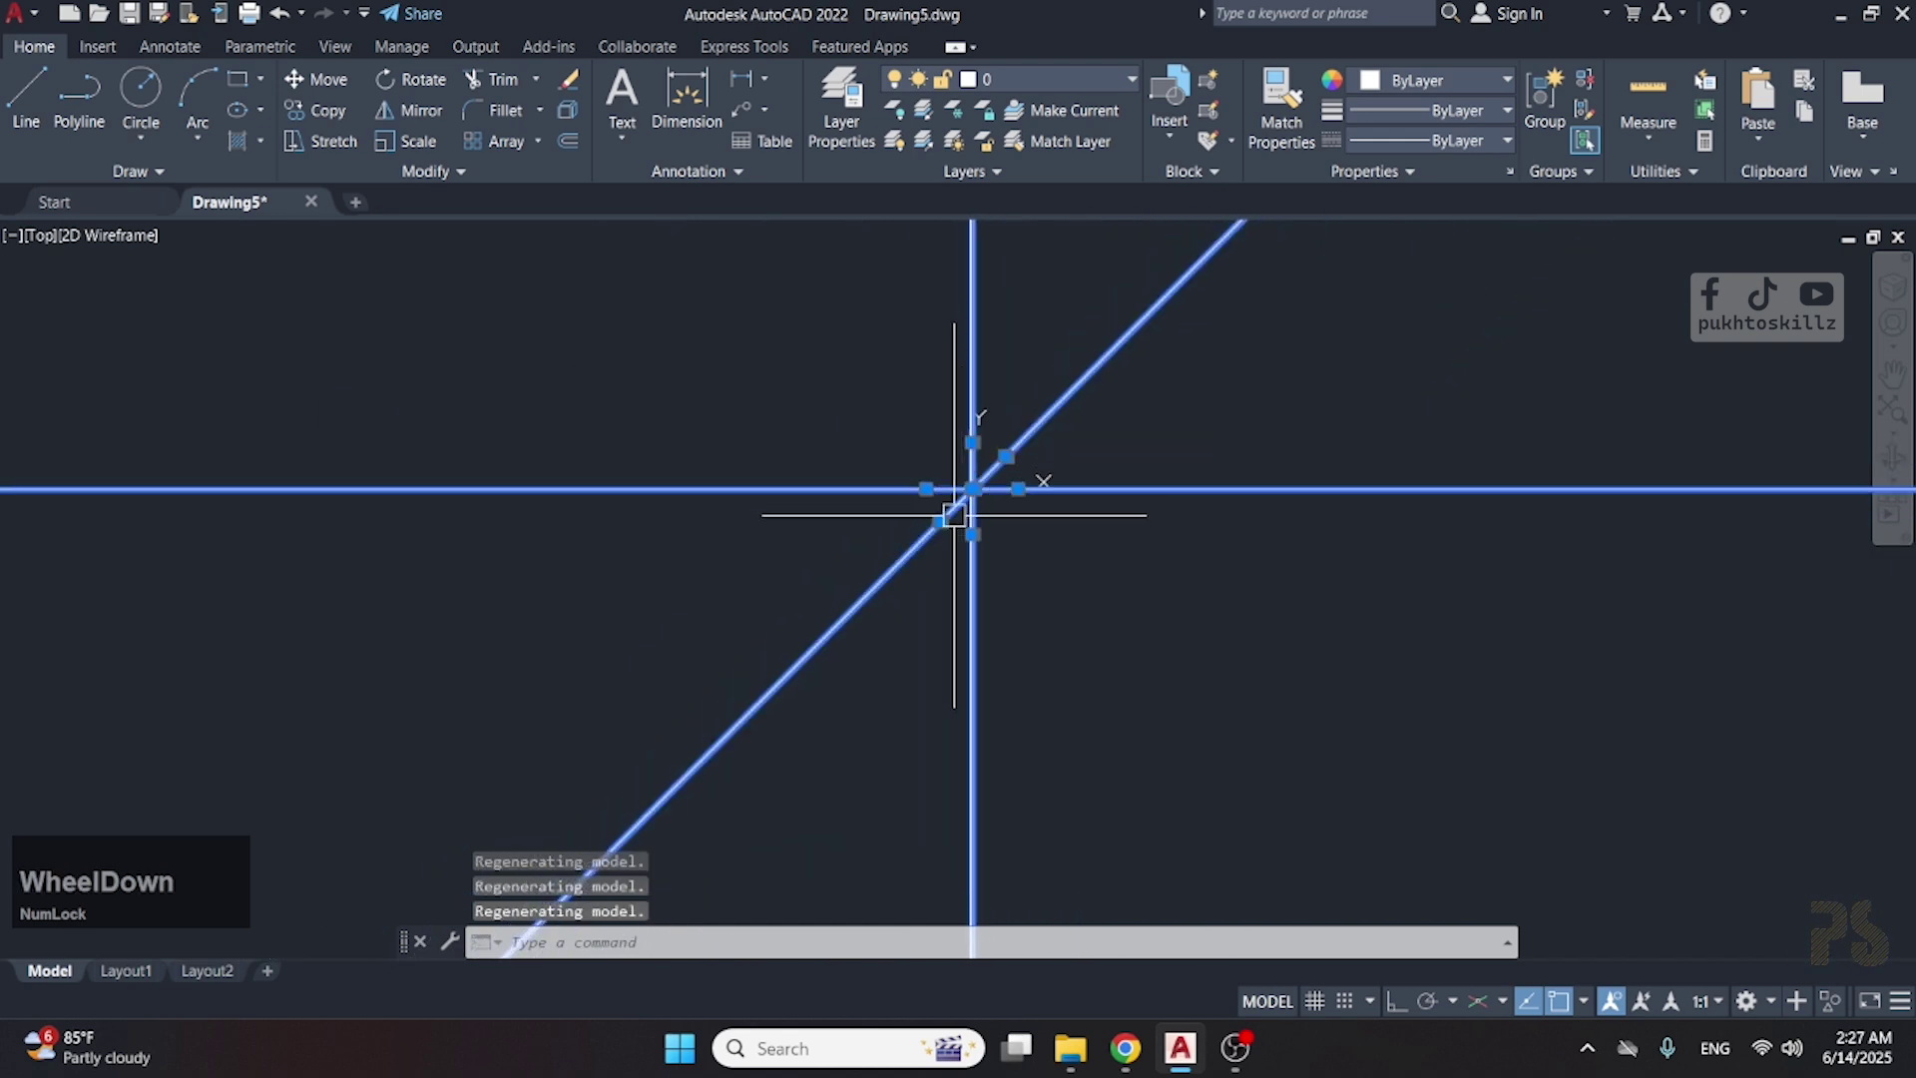
scroll(954, 521, up, 2)
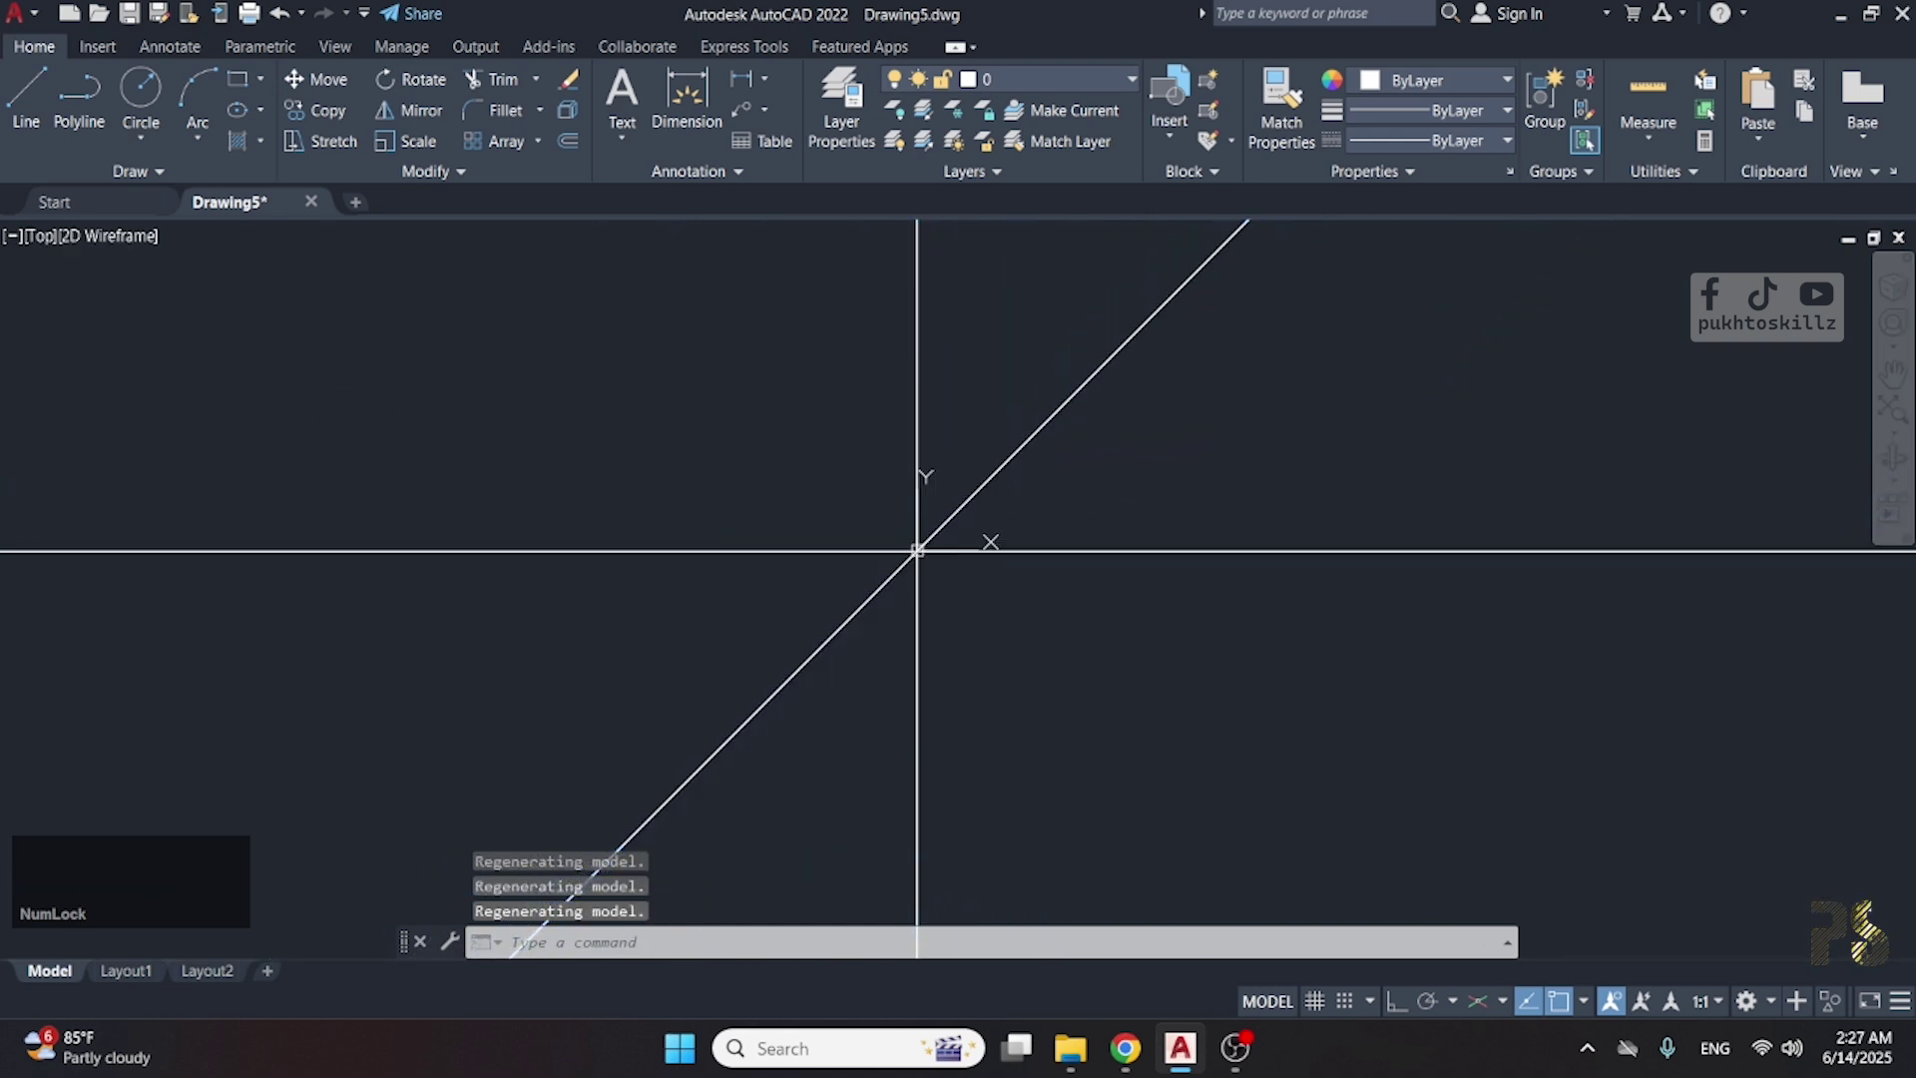
scroll(958, 502, up, 5)
middle_drag(617, 707, 1134, 359)
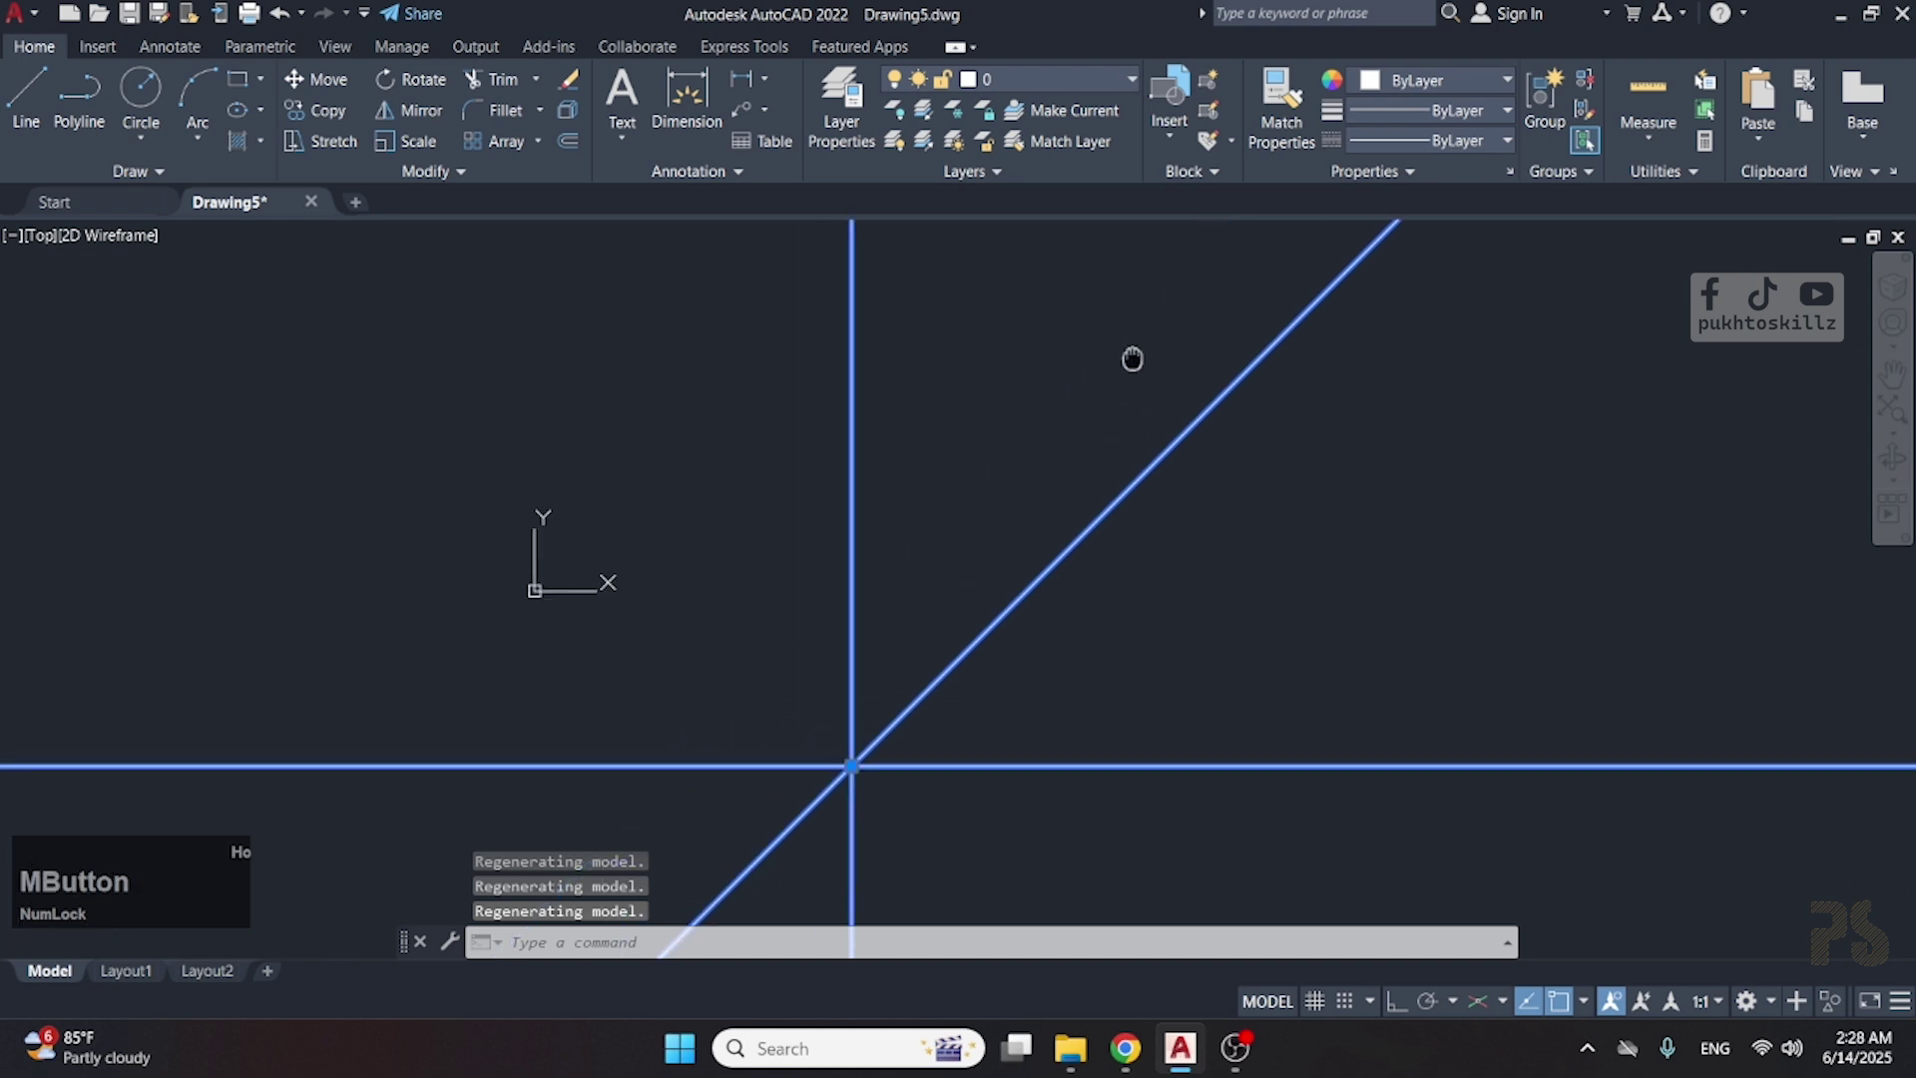
scroll(884, 746, up, 5)
scroll(808, 588, up, 5)
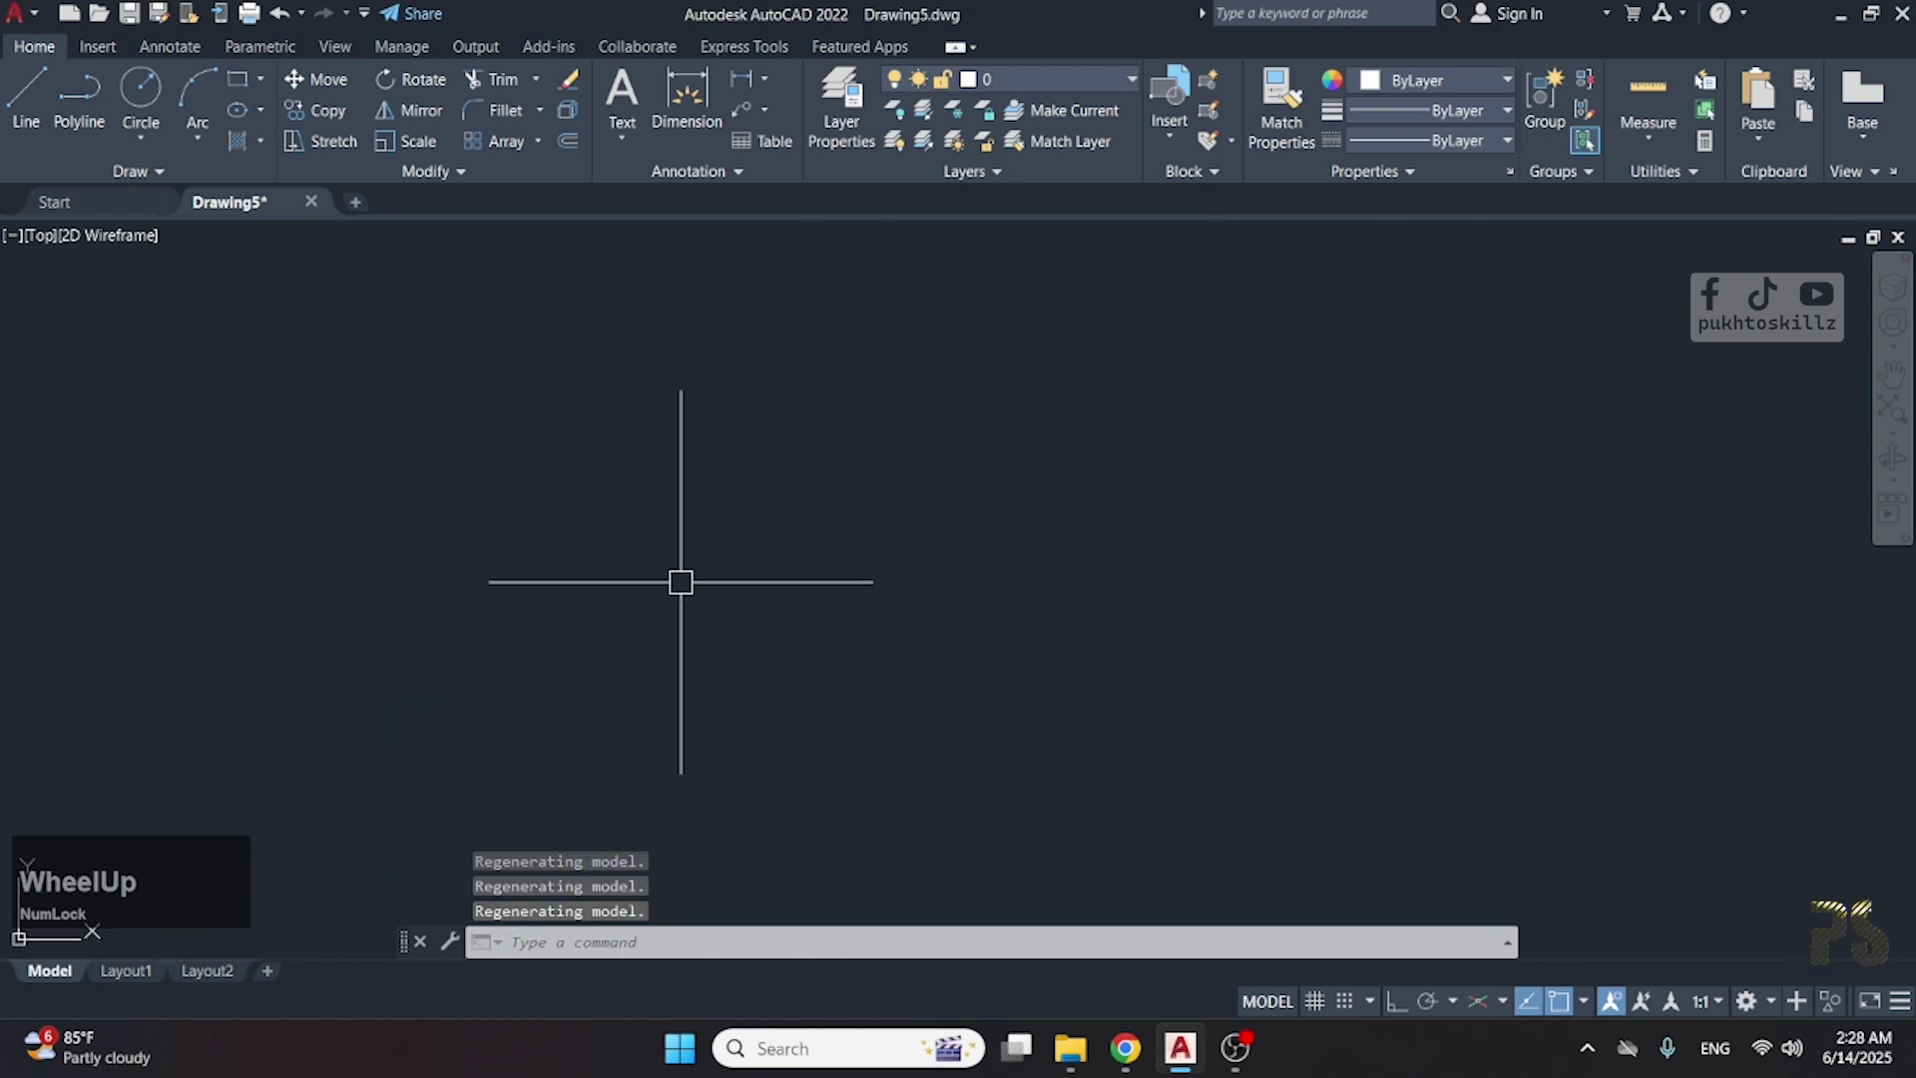
middle_drag(680, 582, 1748, 235)
scroll(1703, 245, down, 5)
scroll(1277, 389, down, 5)
scroll(1118, 501, up, 1)
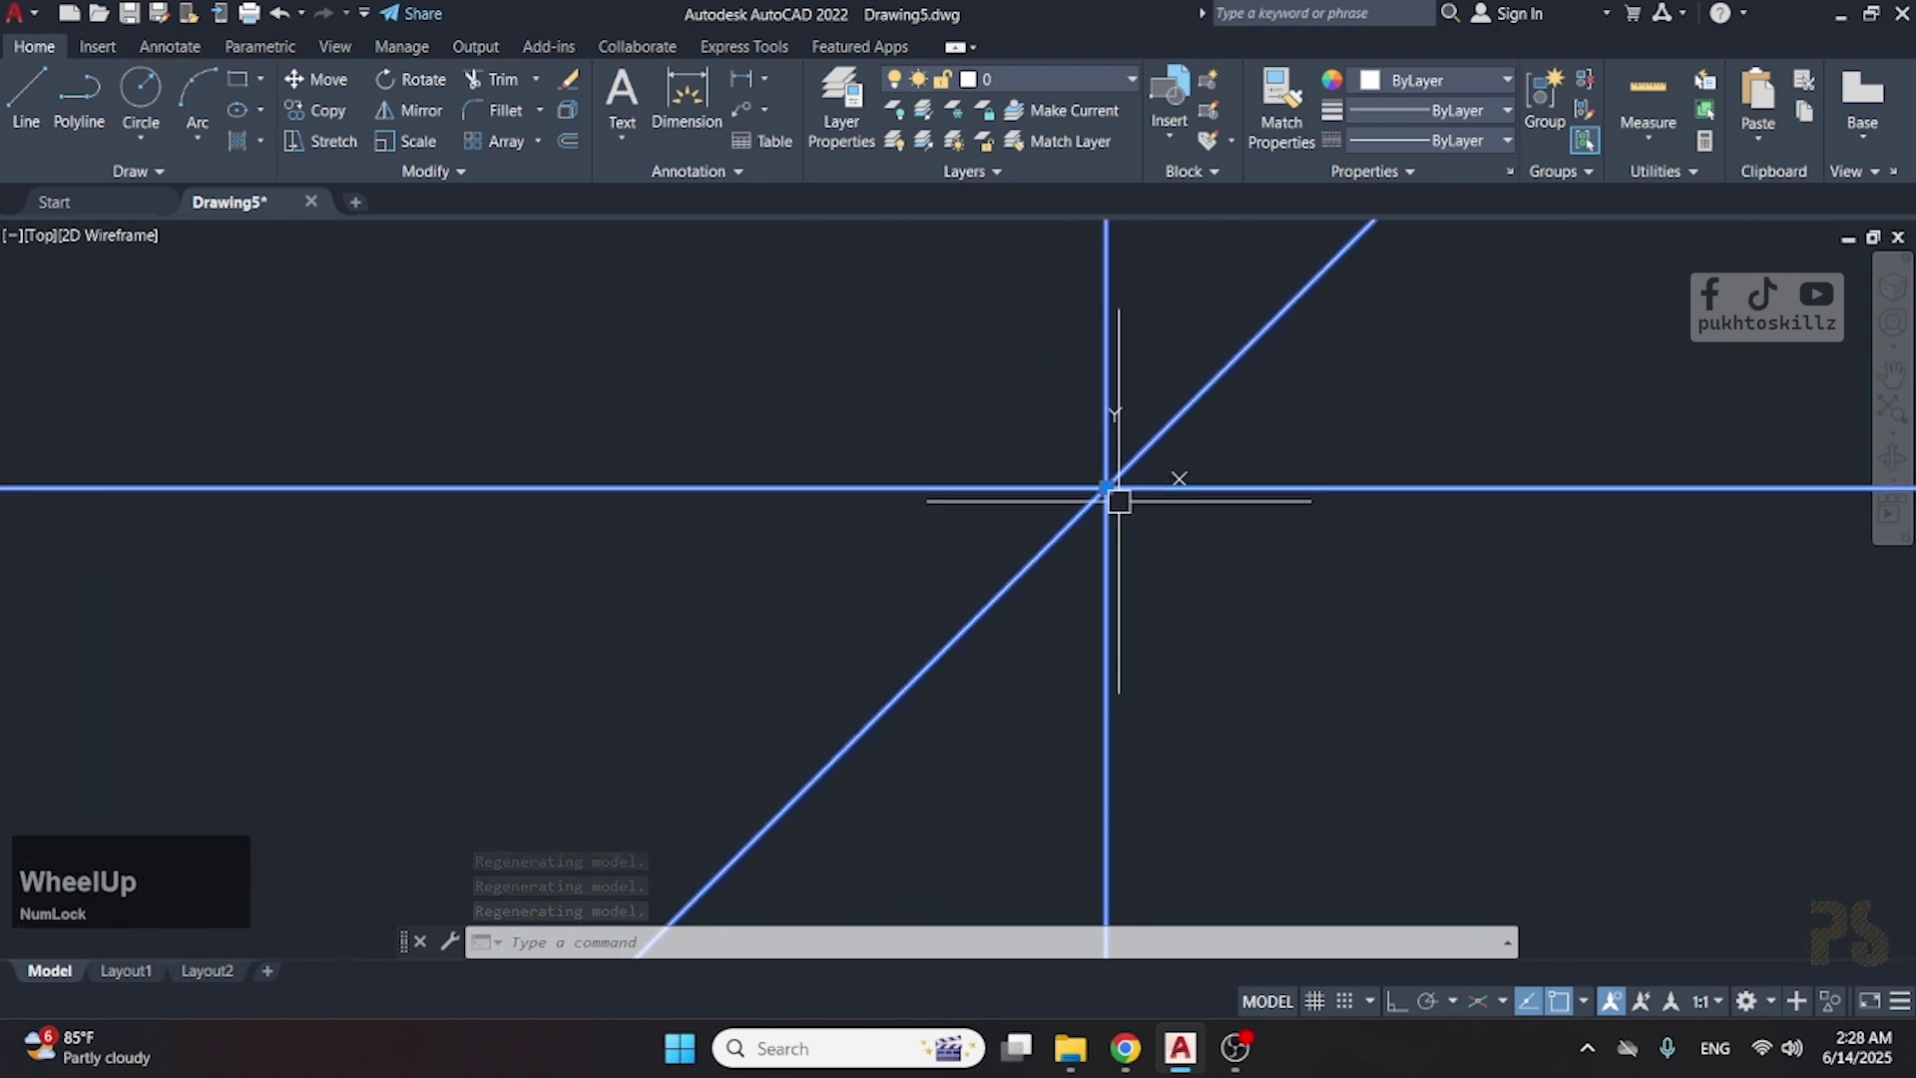
key(Delete)
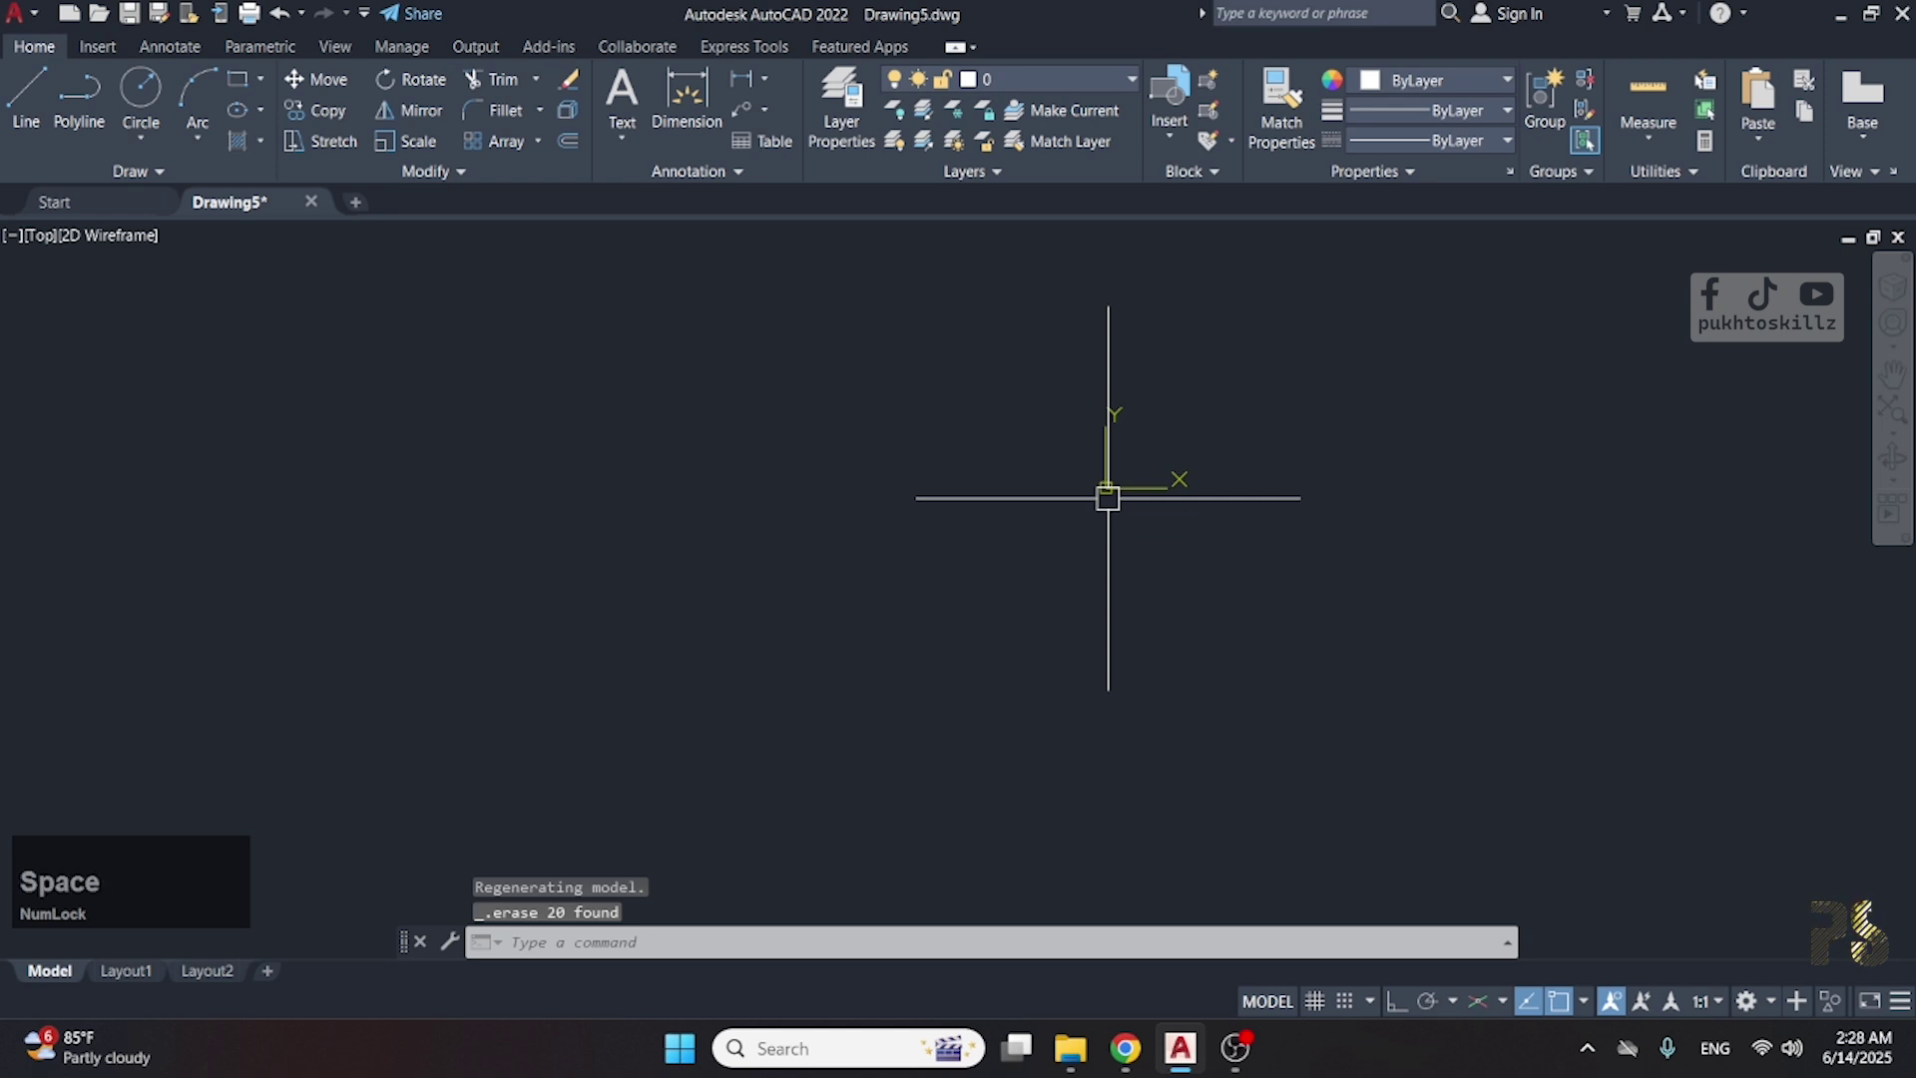
key(Escape)
scroll(1112, 483, up, 4)
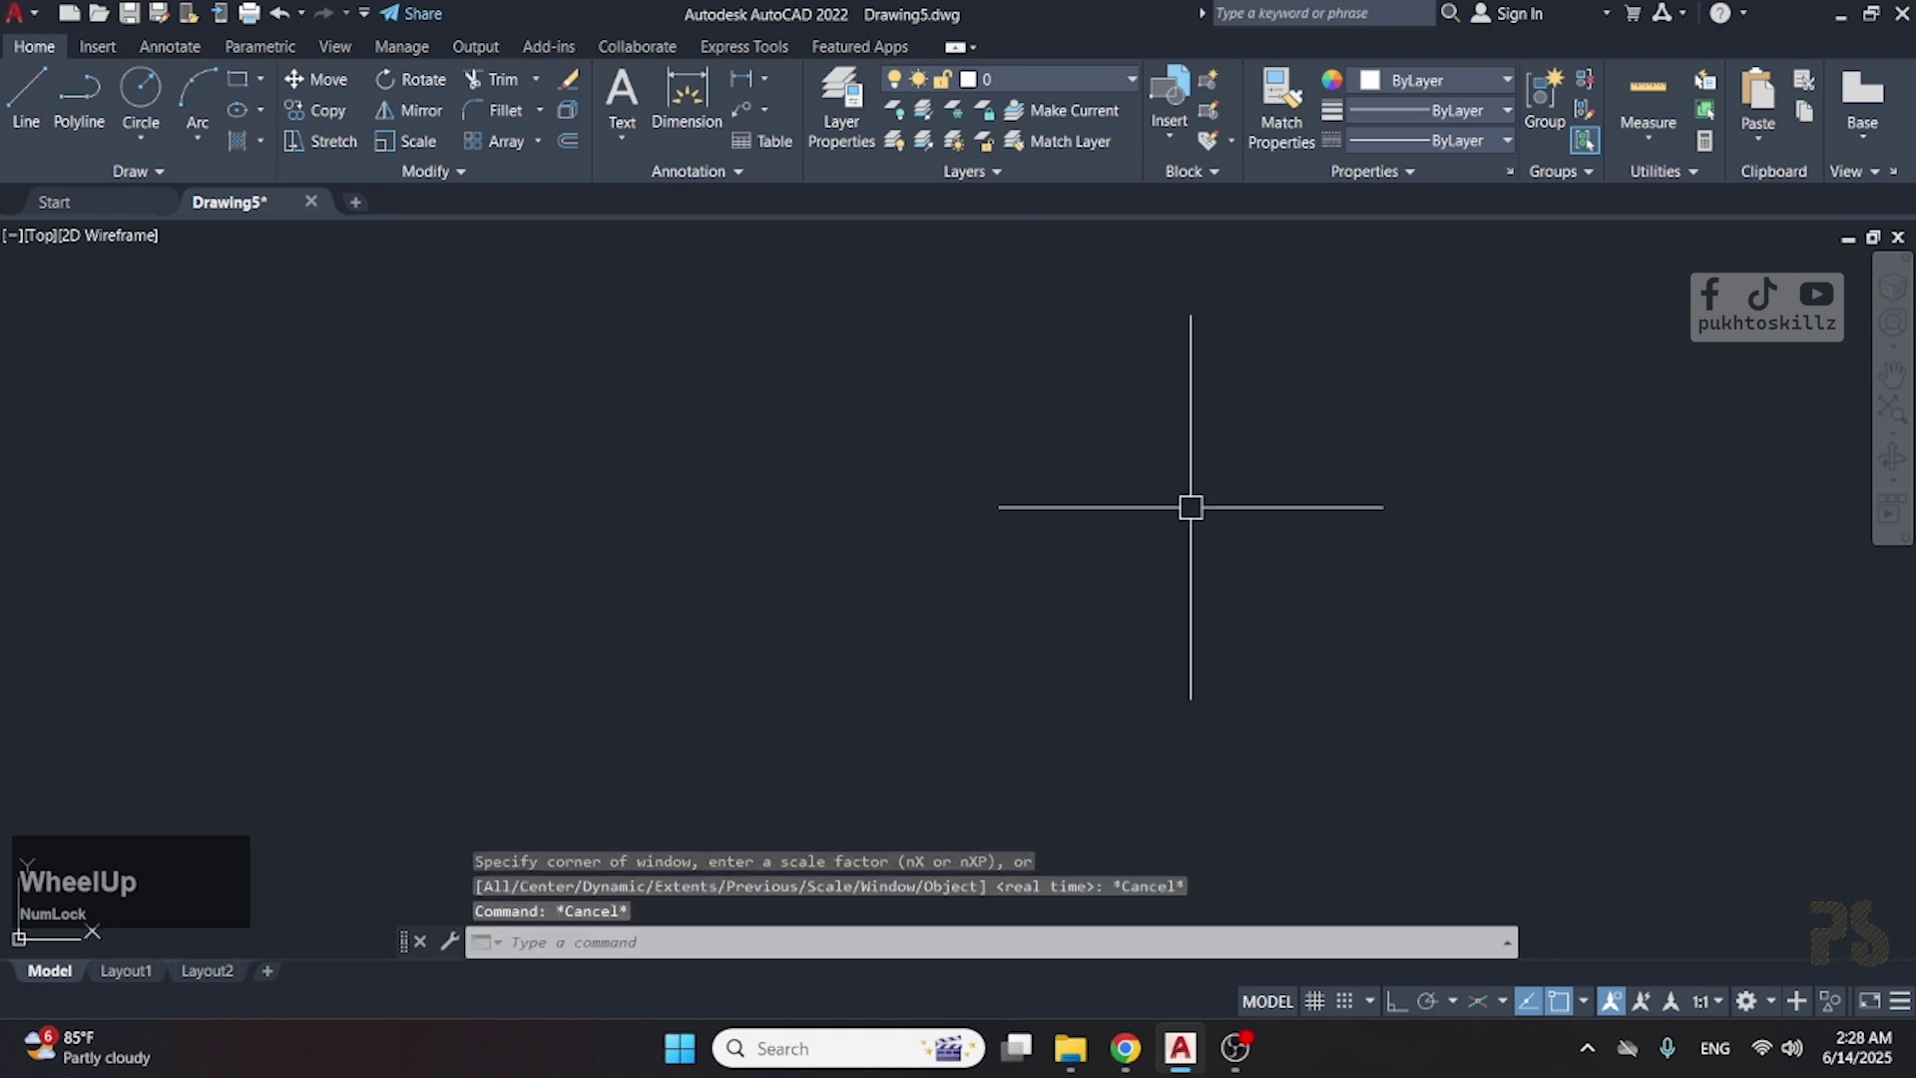
scroll(936, 427, down, 2)
scroll(936, 479, up, 3)
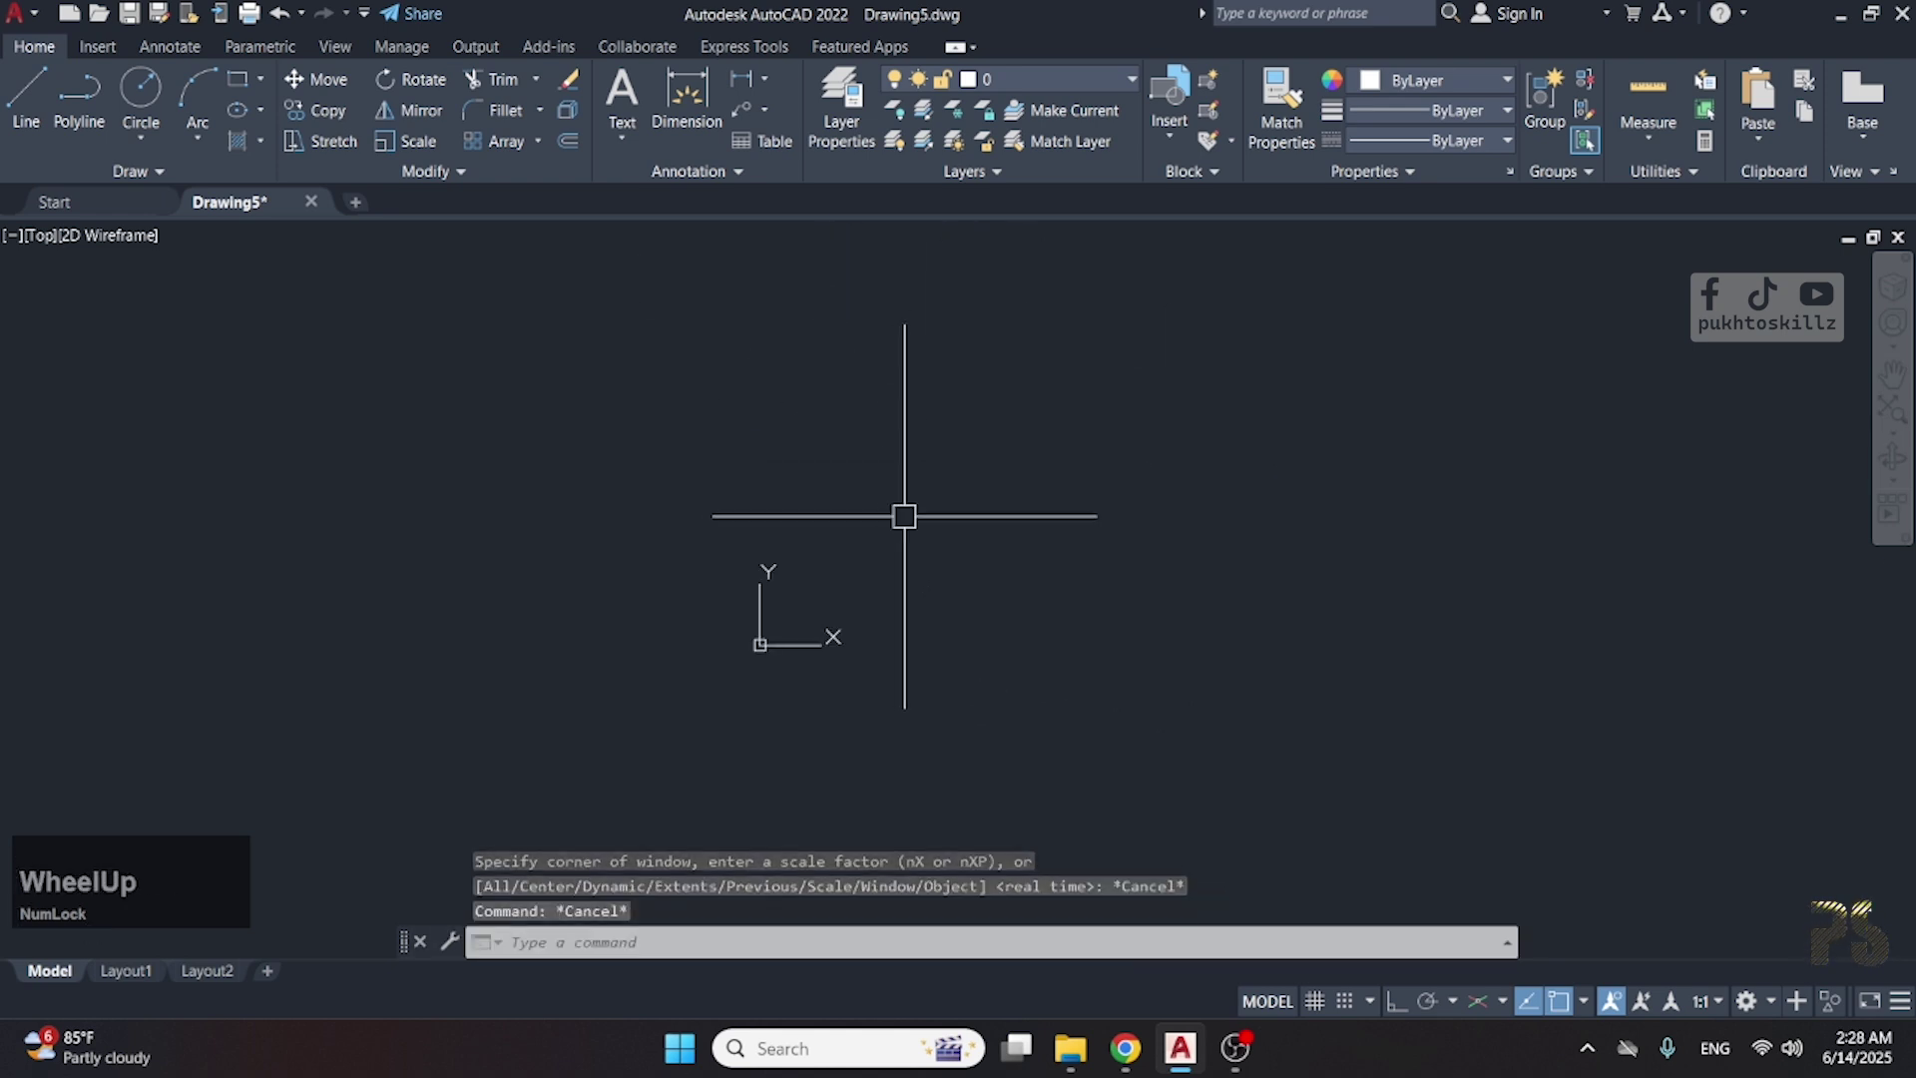
- Draw a construction line bisecting the right angle between the crossing horizontal and vertical lines using the Bisect option of XLINE
key(Escape)
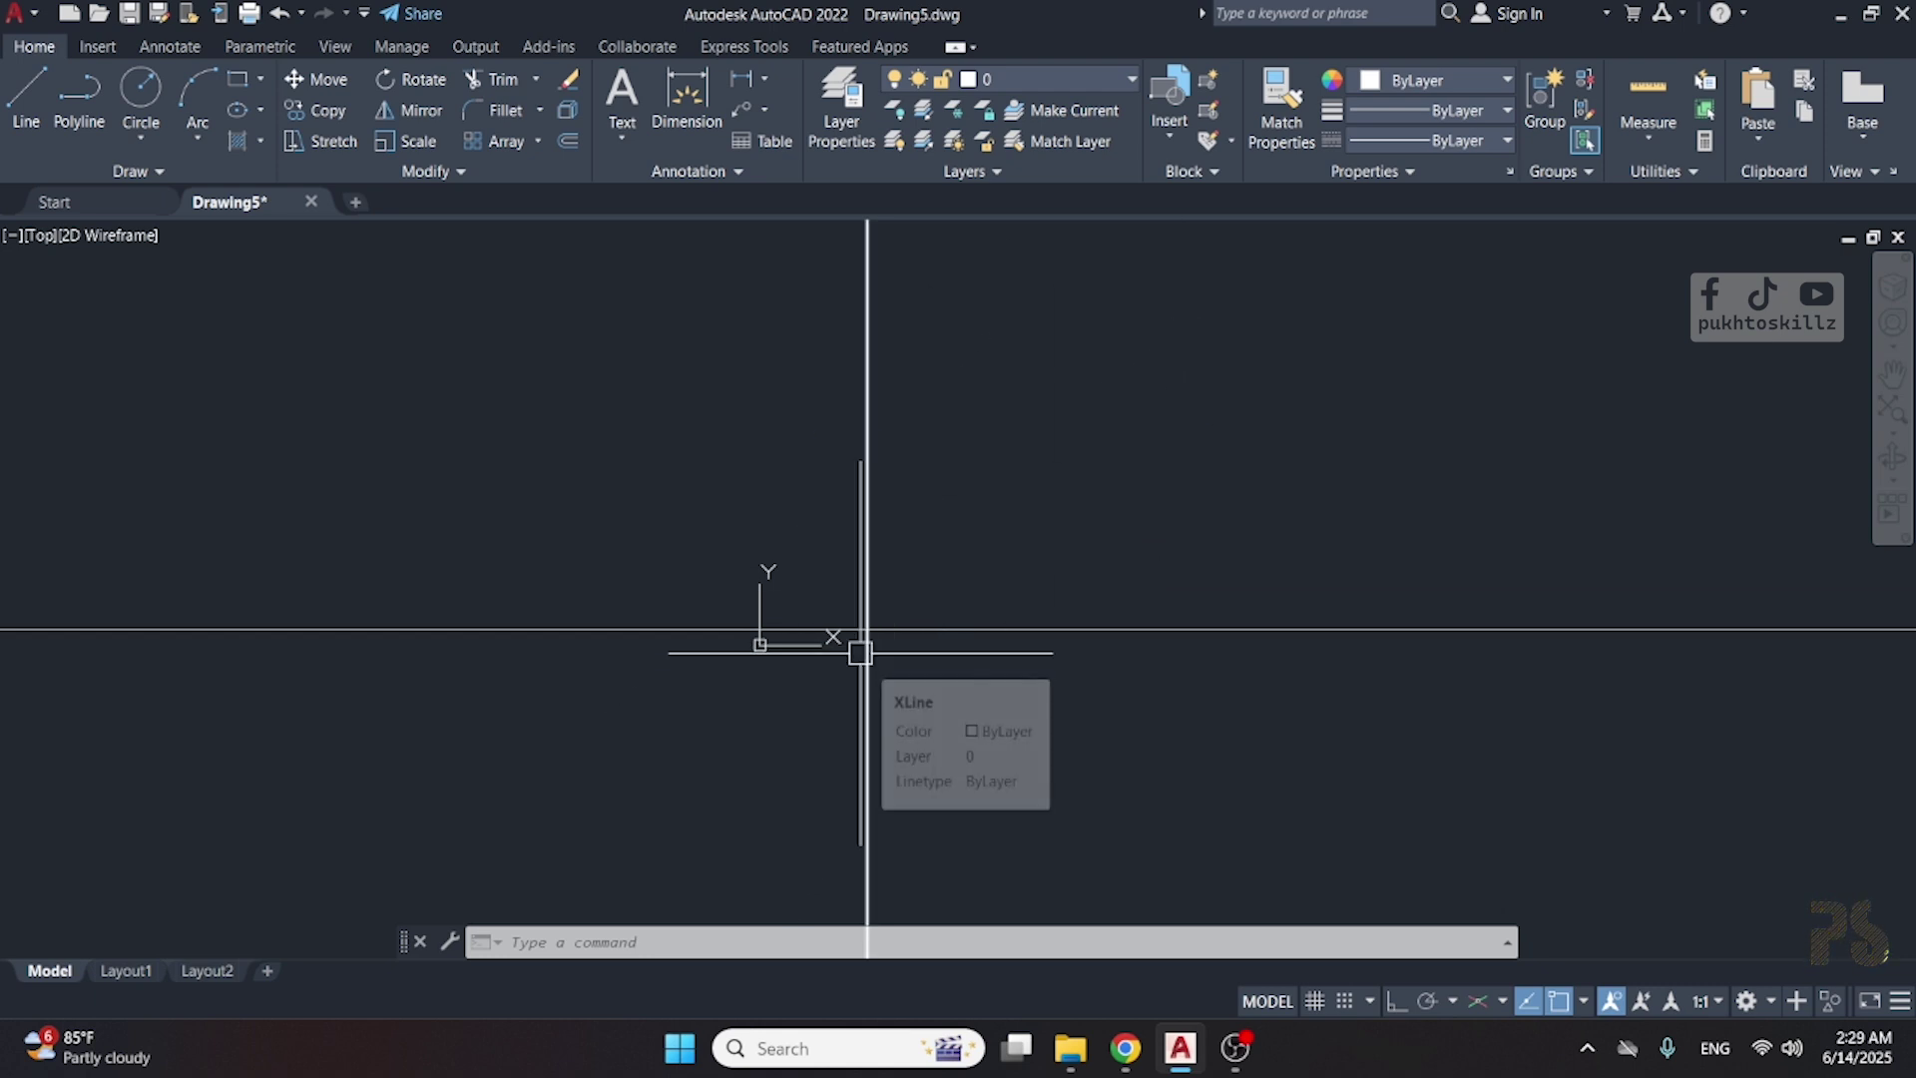
text(xl)
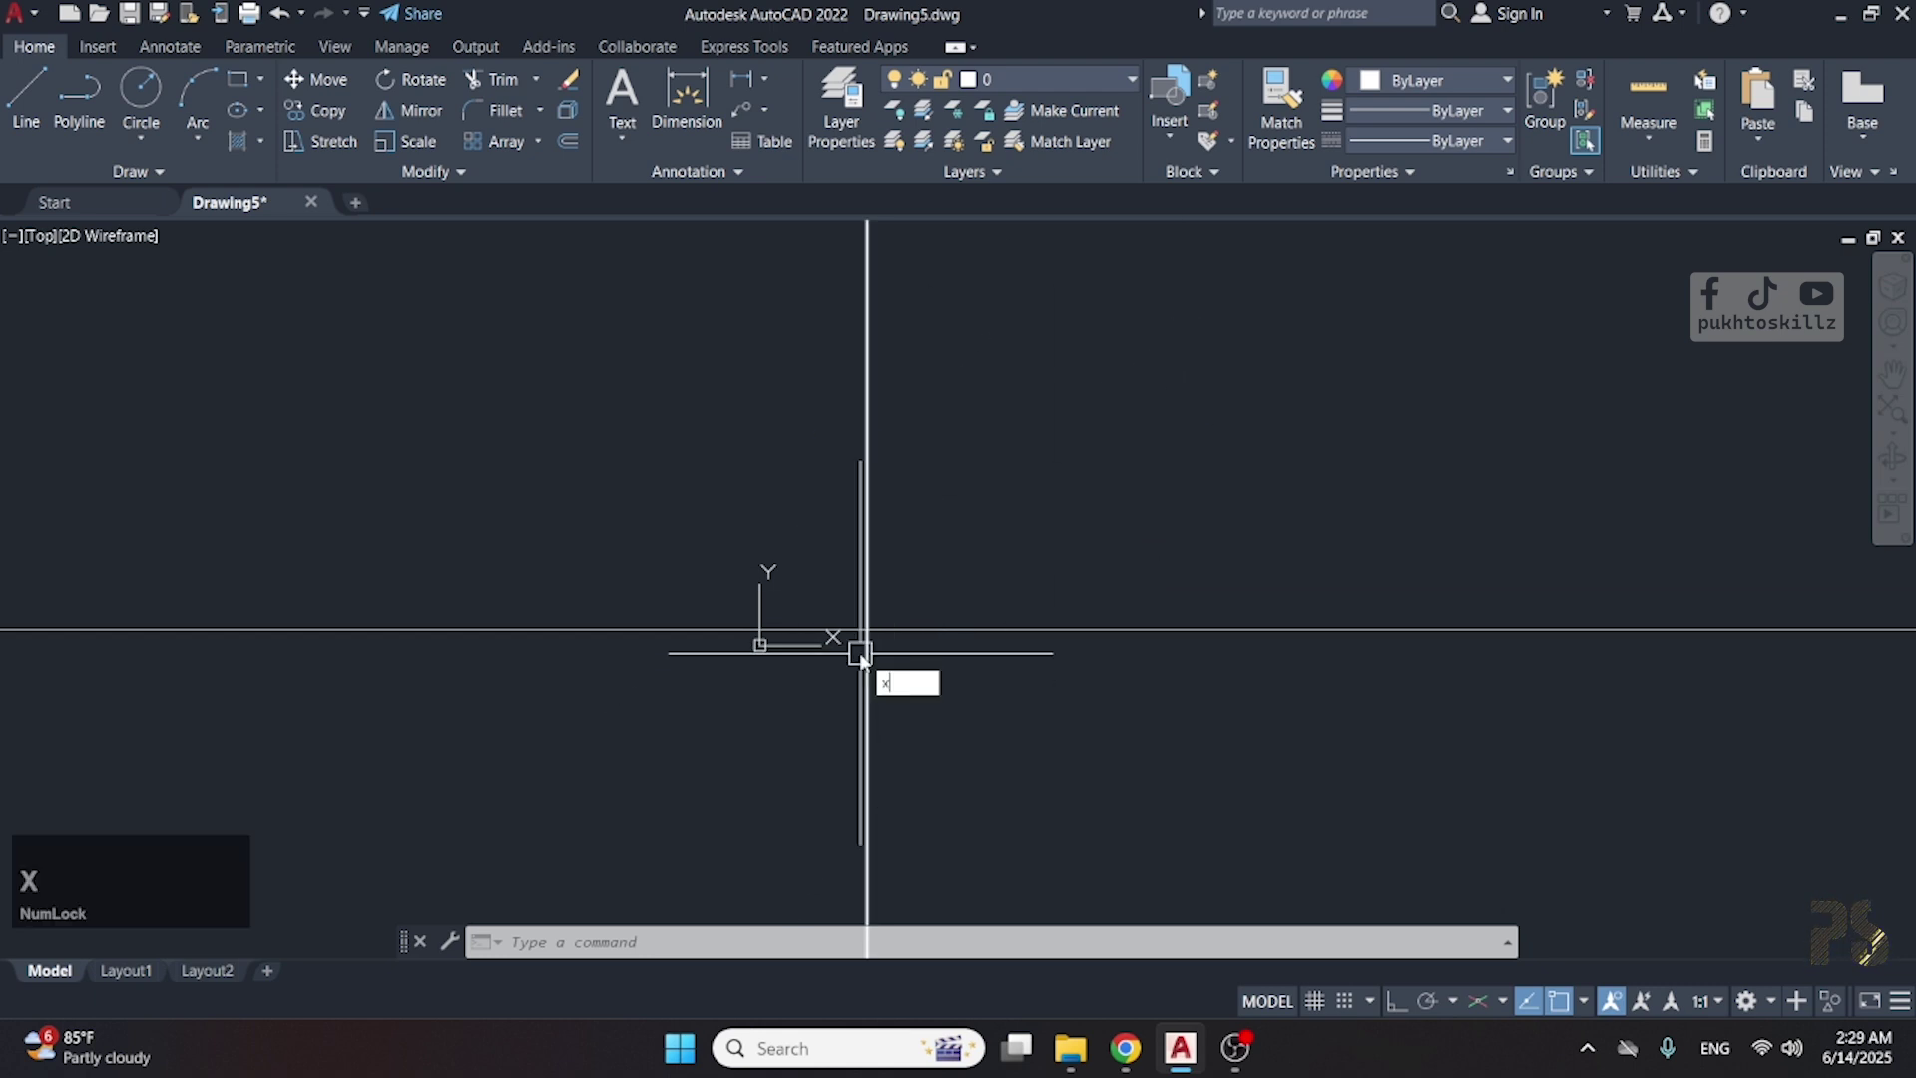
key(space)
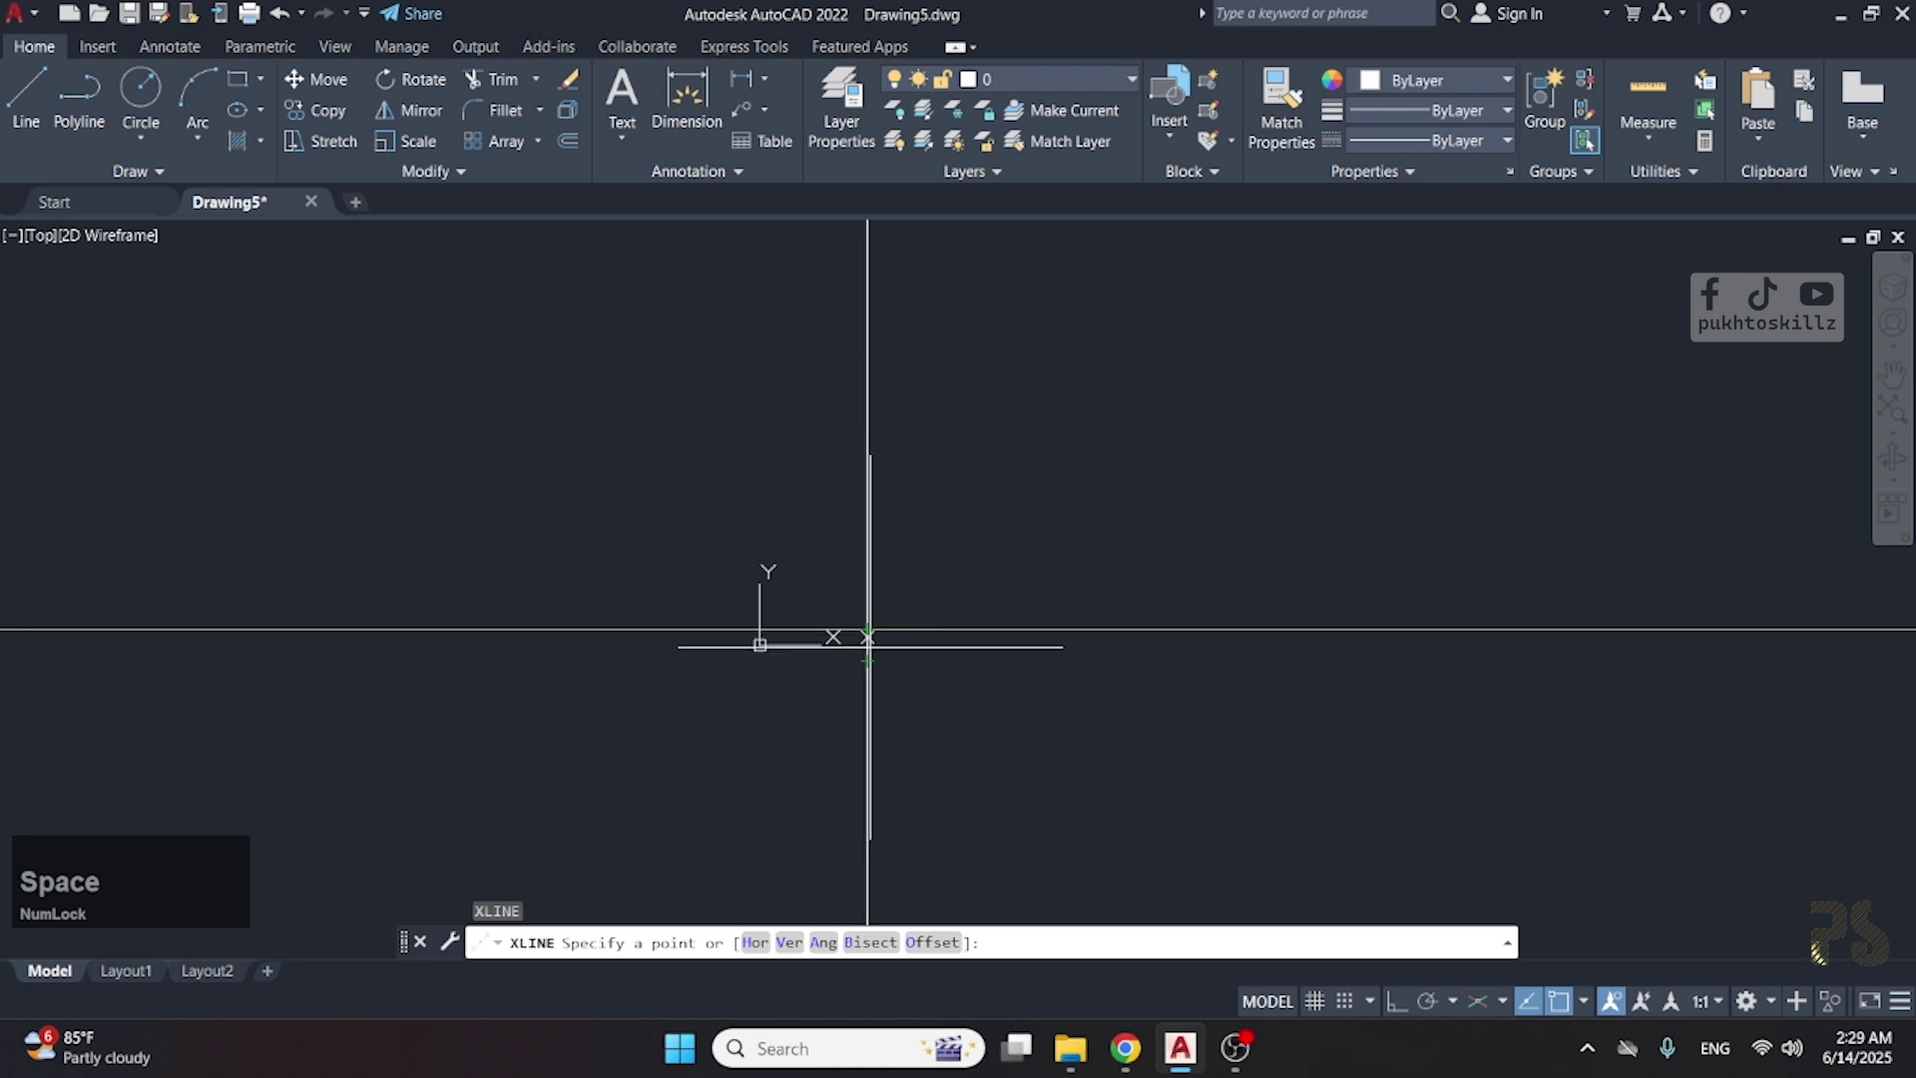
text(b)
key(space)
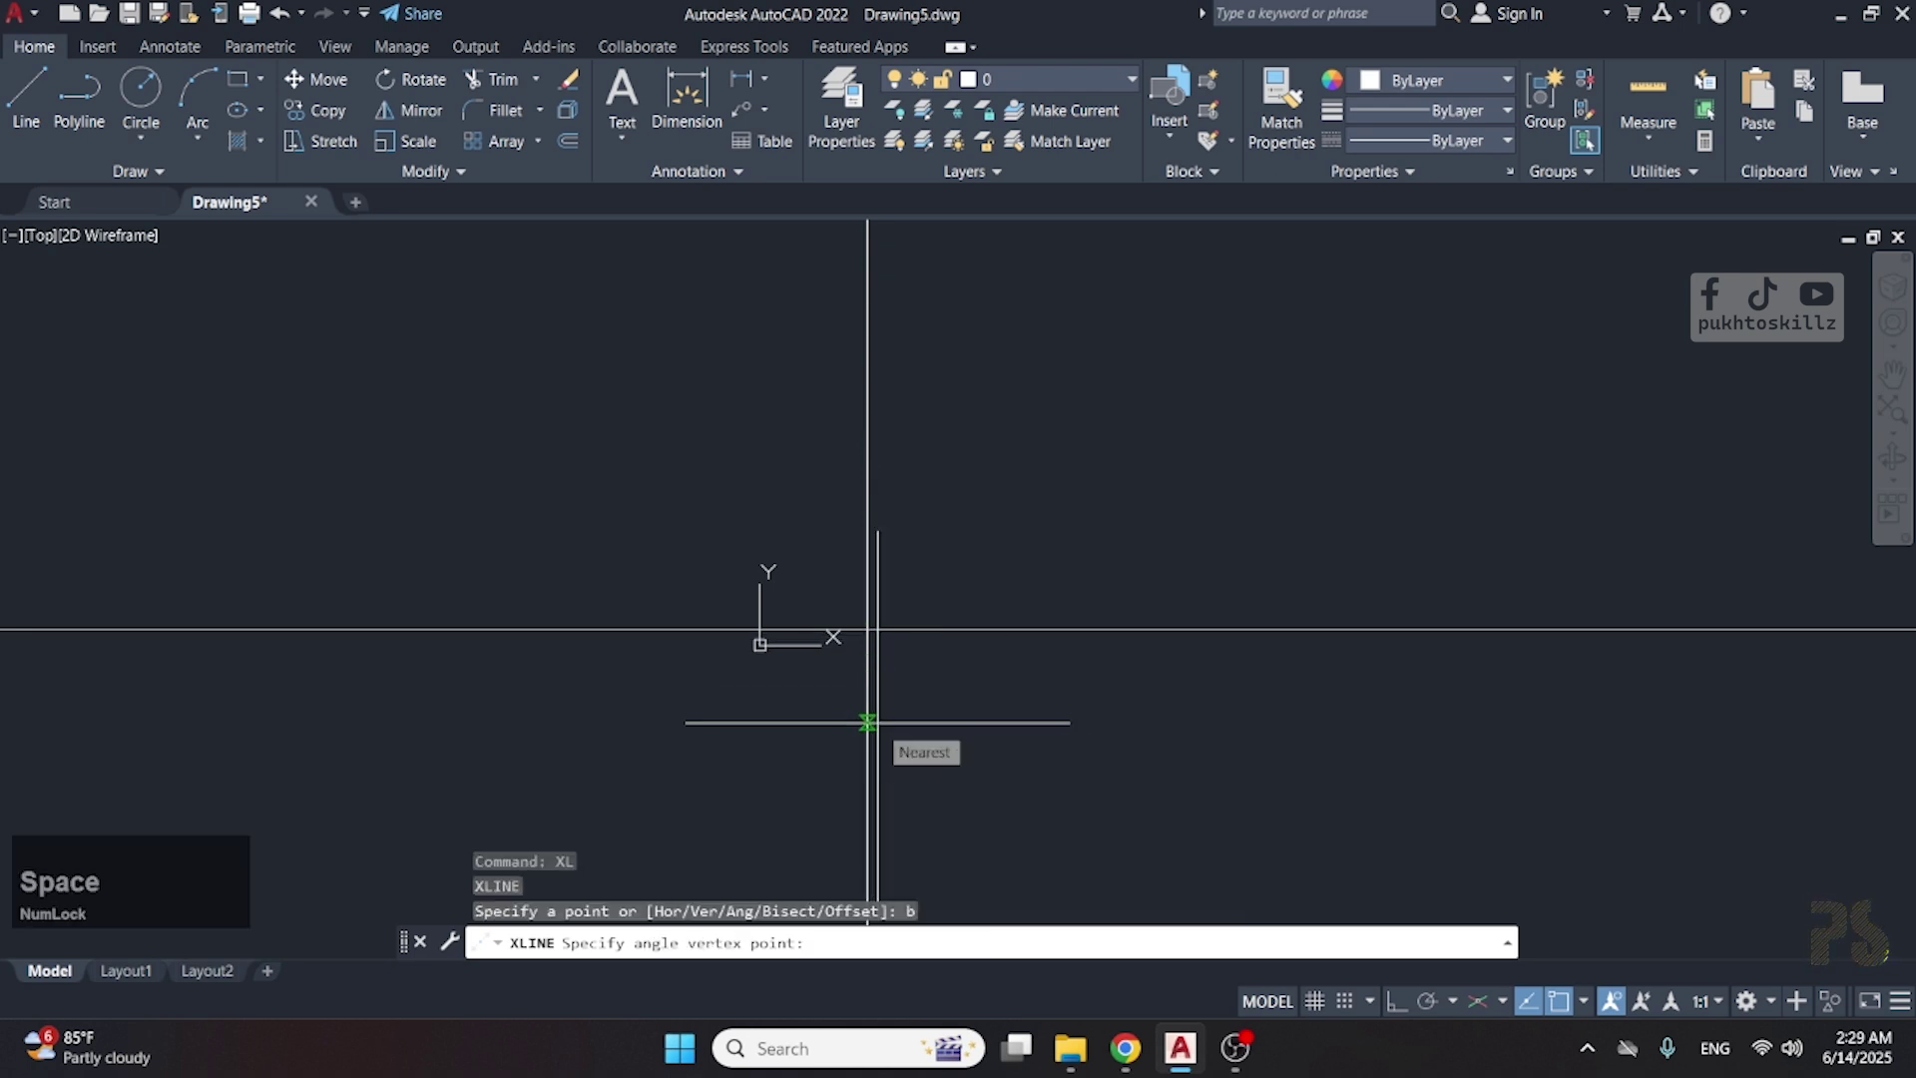
click(866, 630)
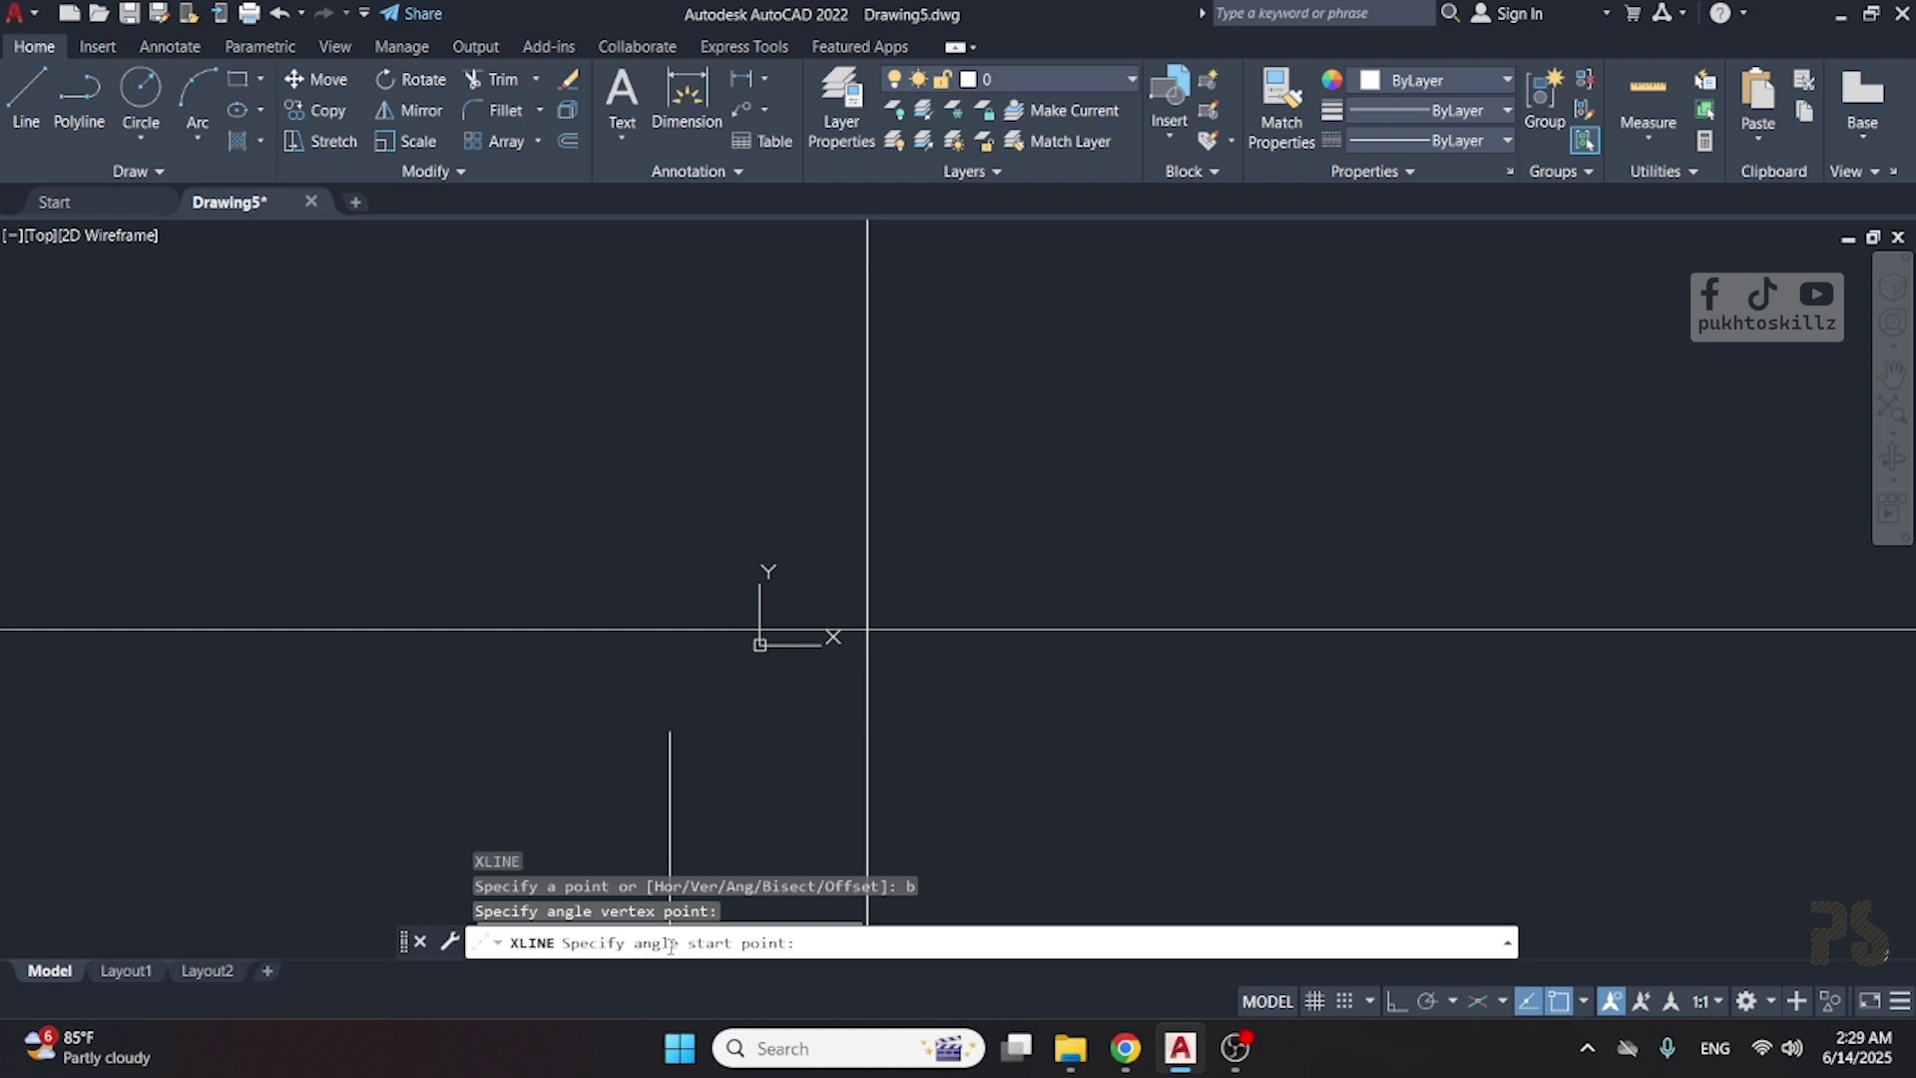
click(1181, 630)
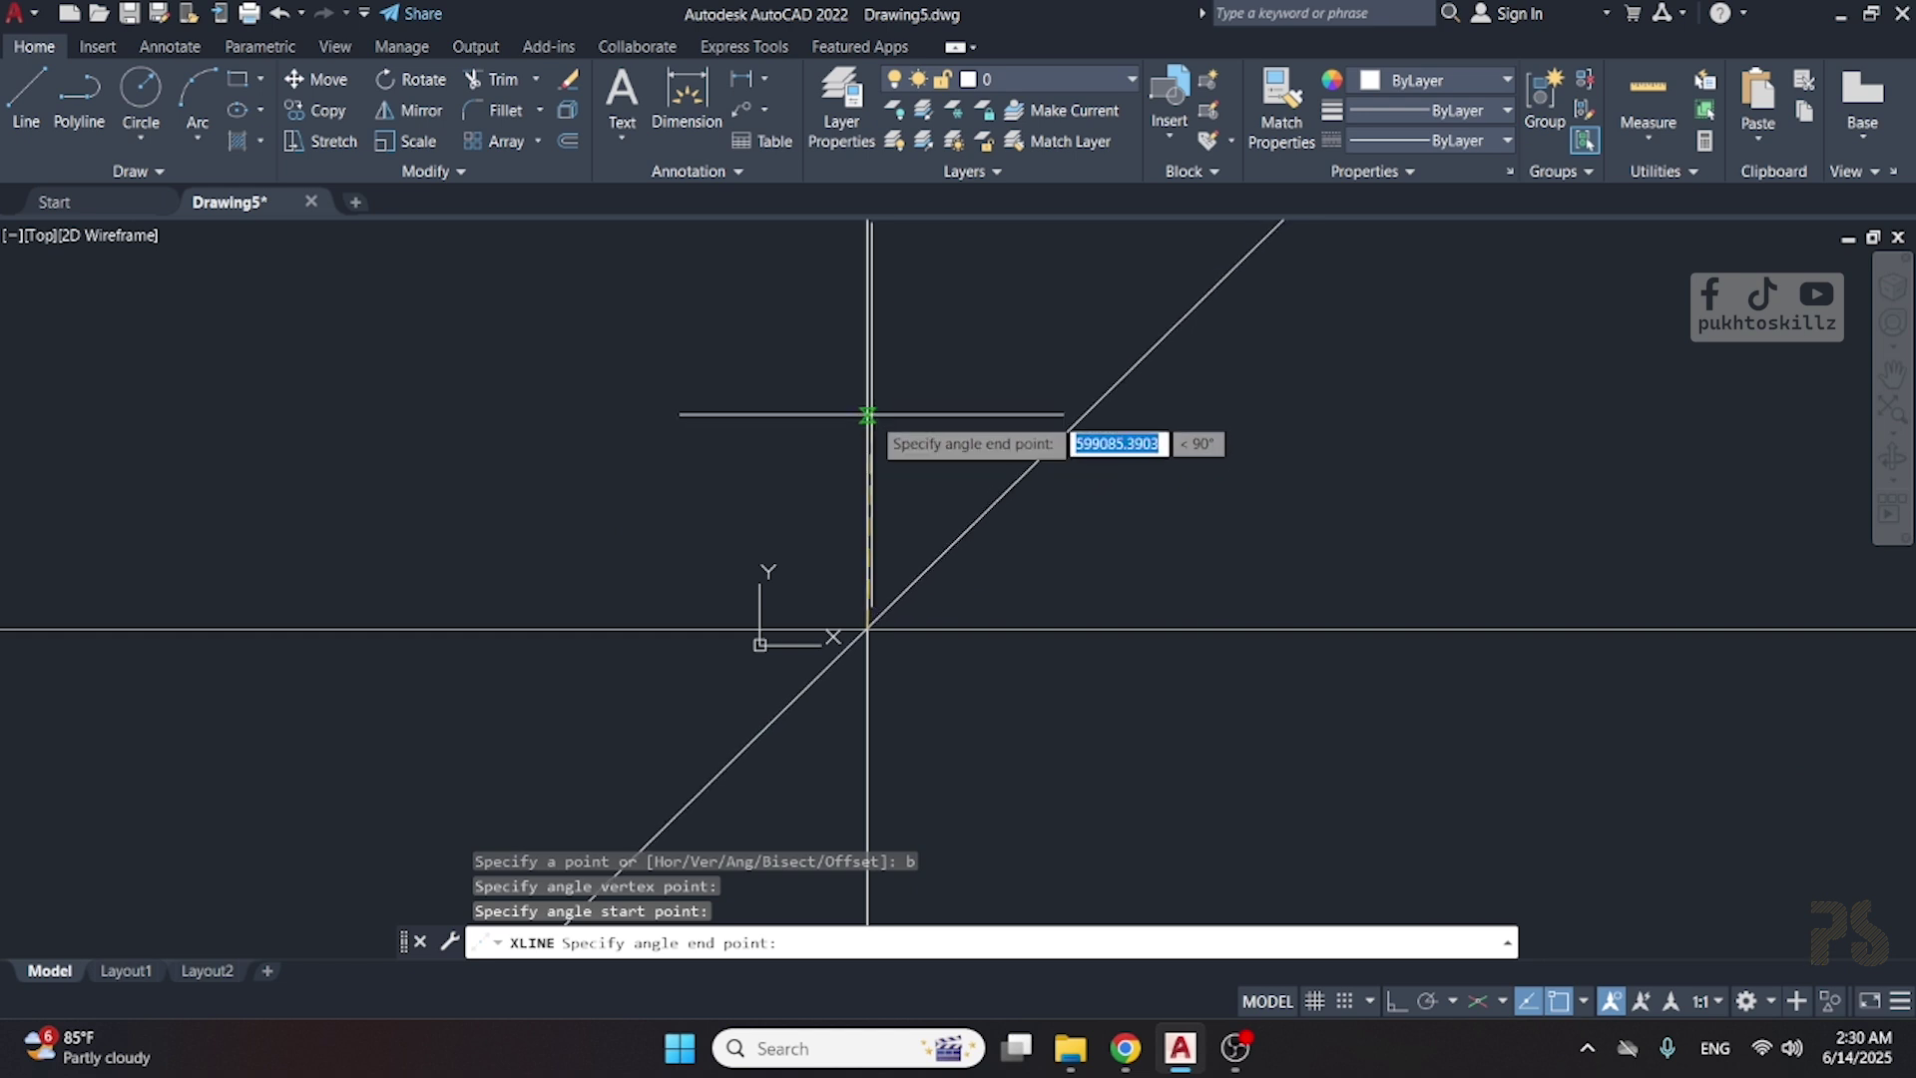
click(748, 647)
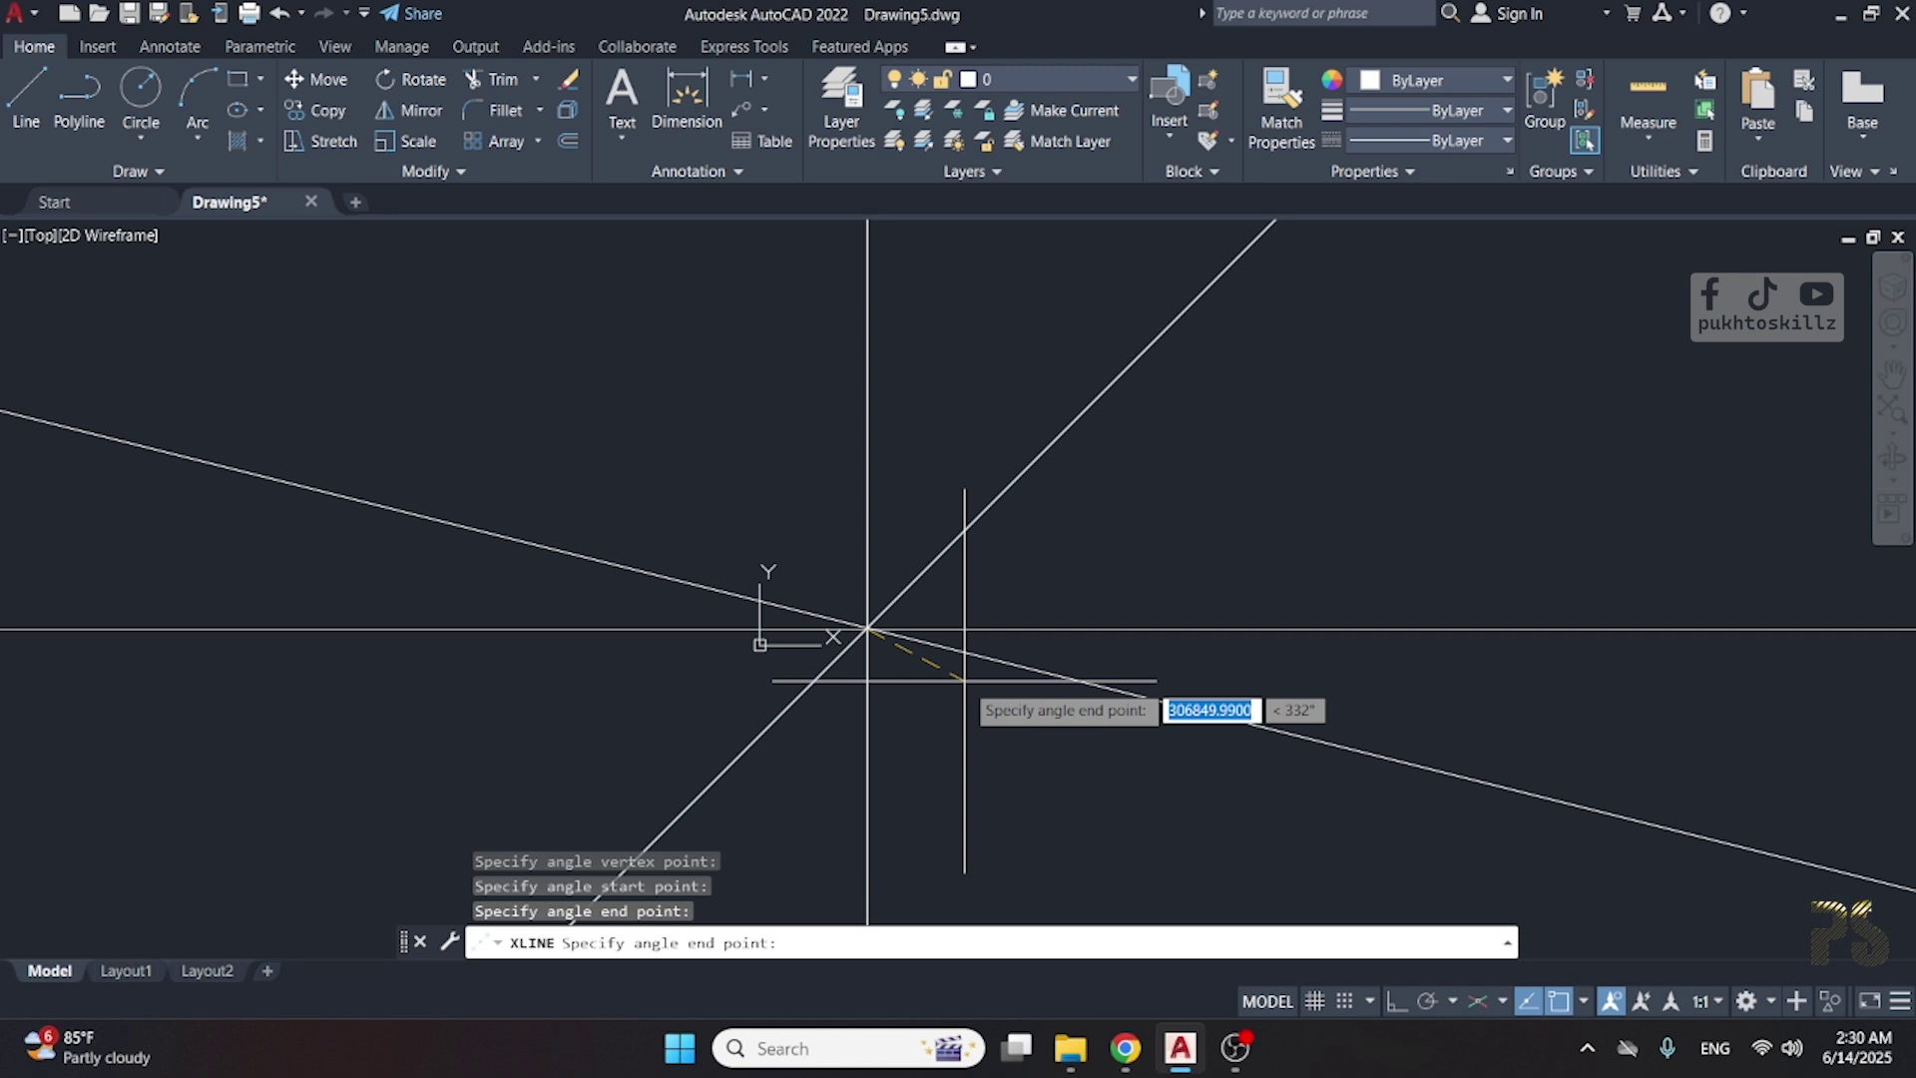
key(Escape)
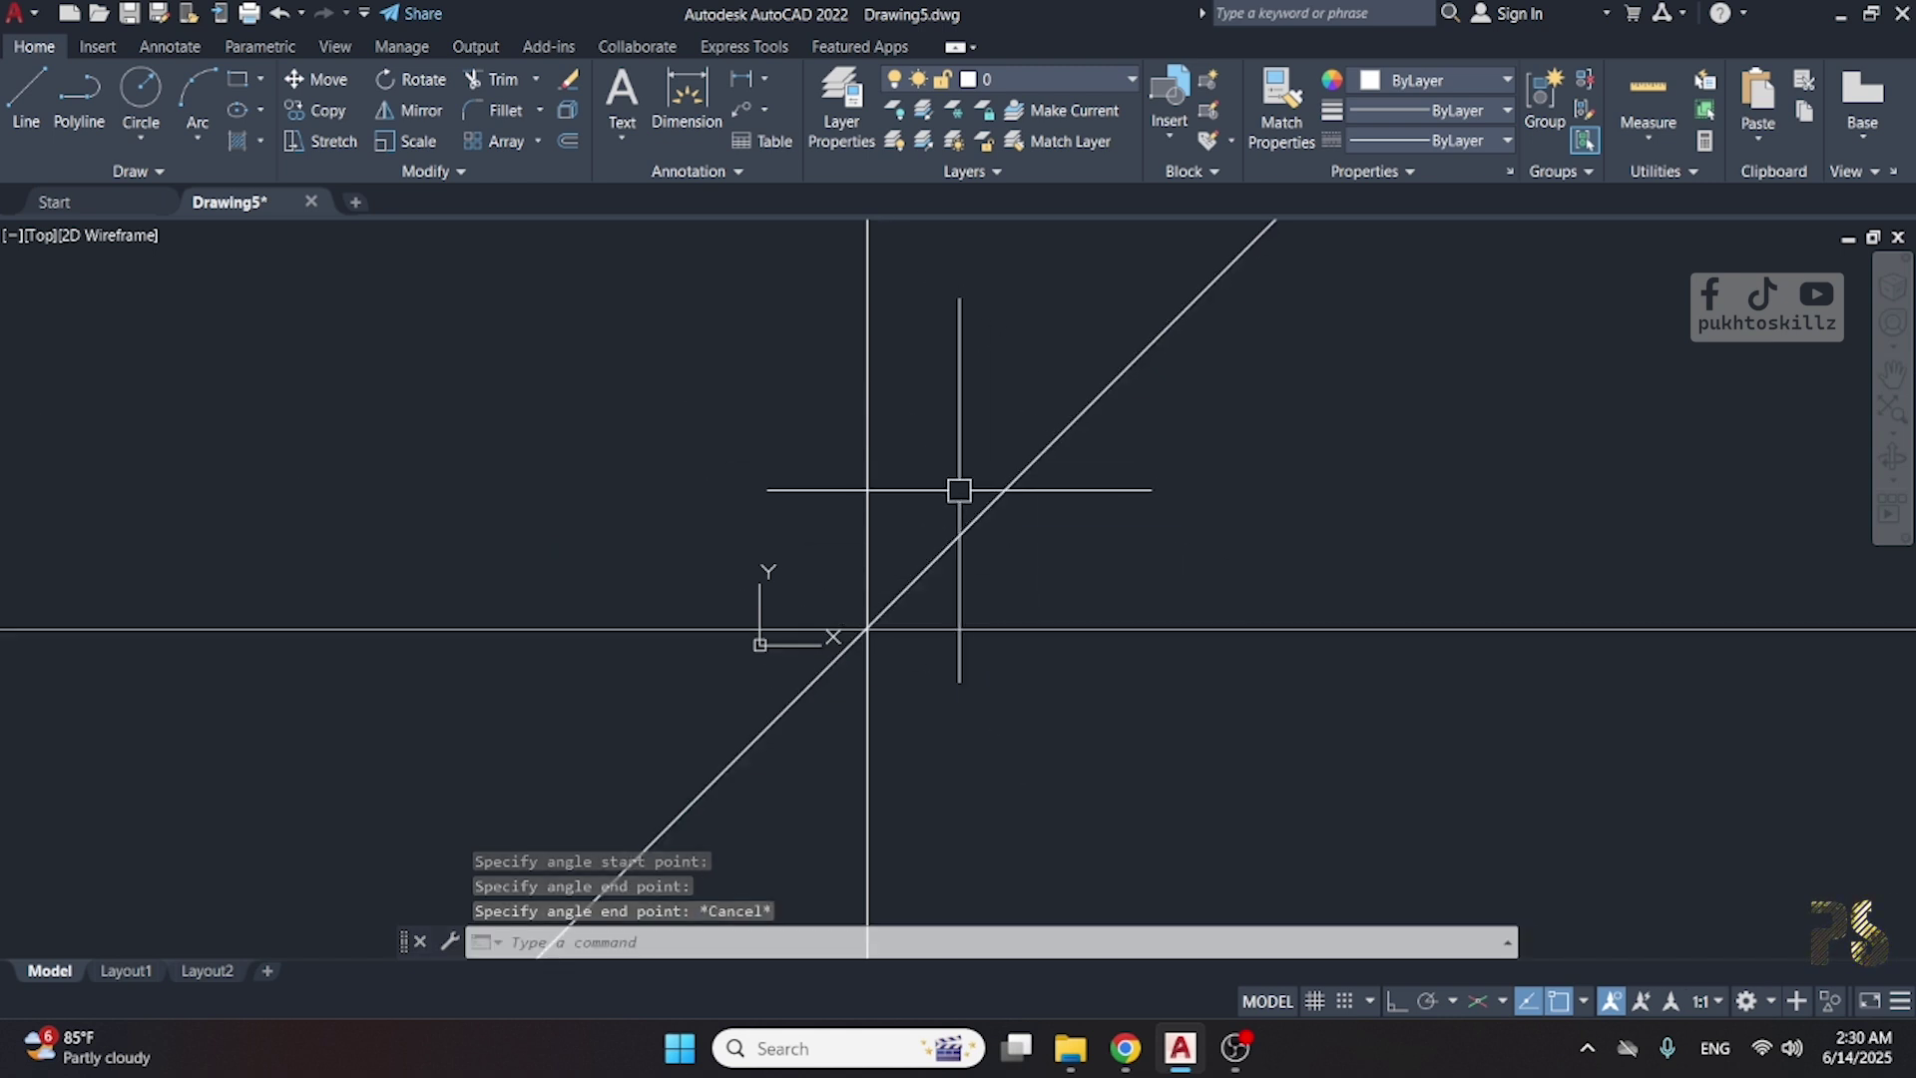
- Erase the three construction lines and draw a single horizontal construction line using the Hor option of XLINE
key(Delete)
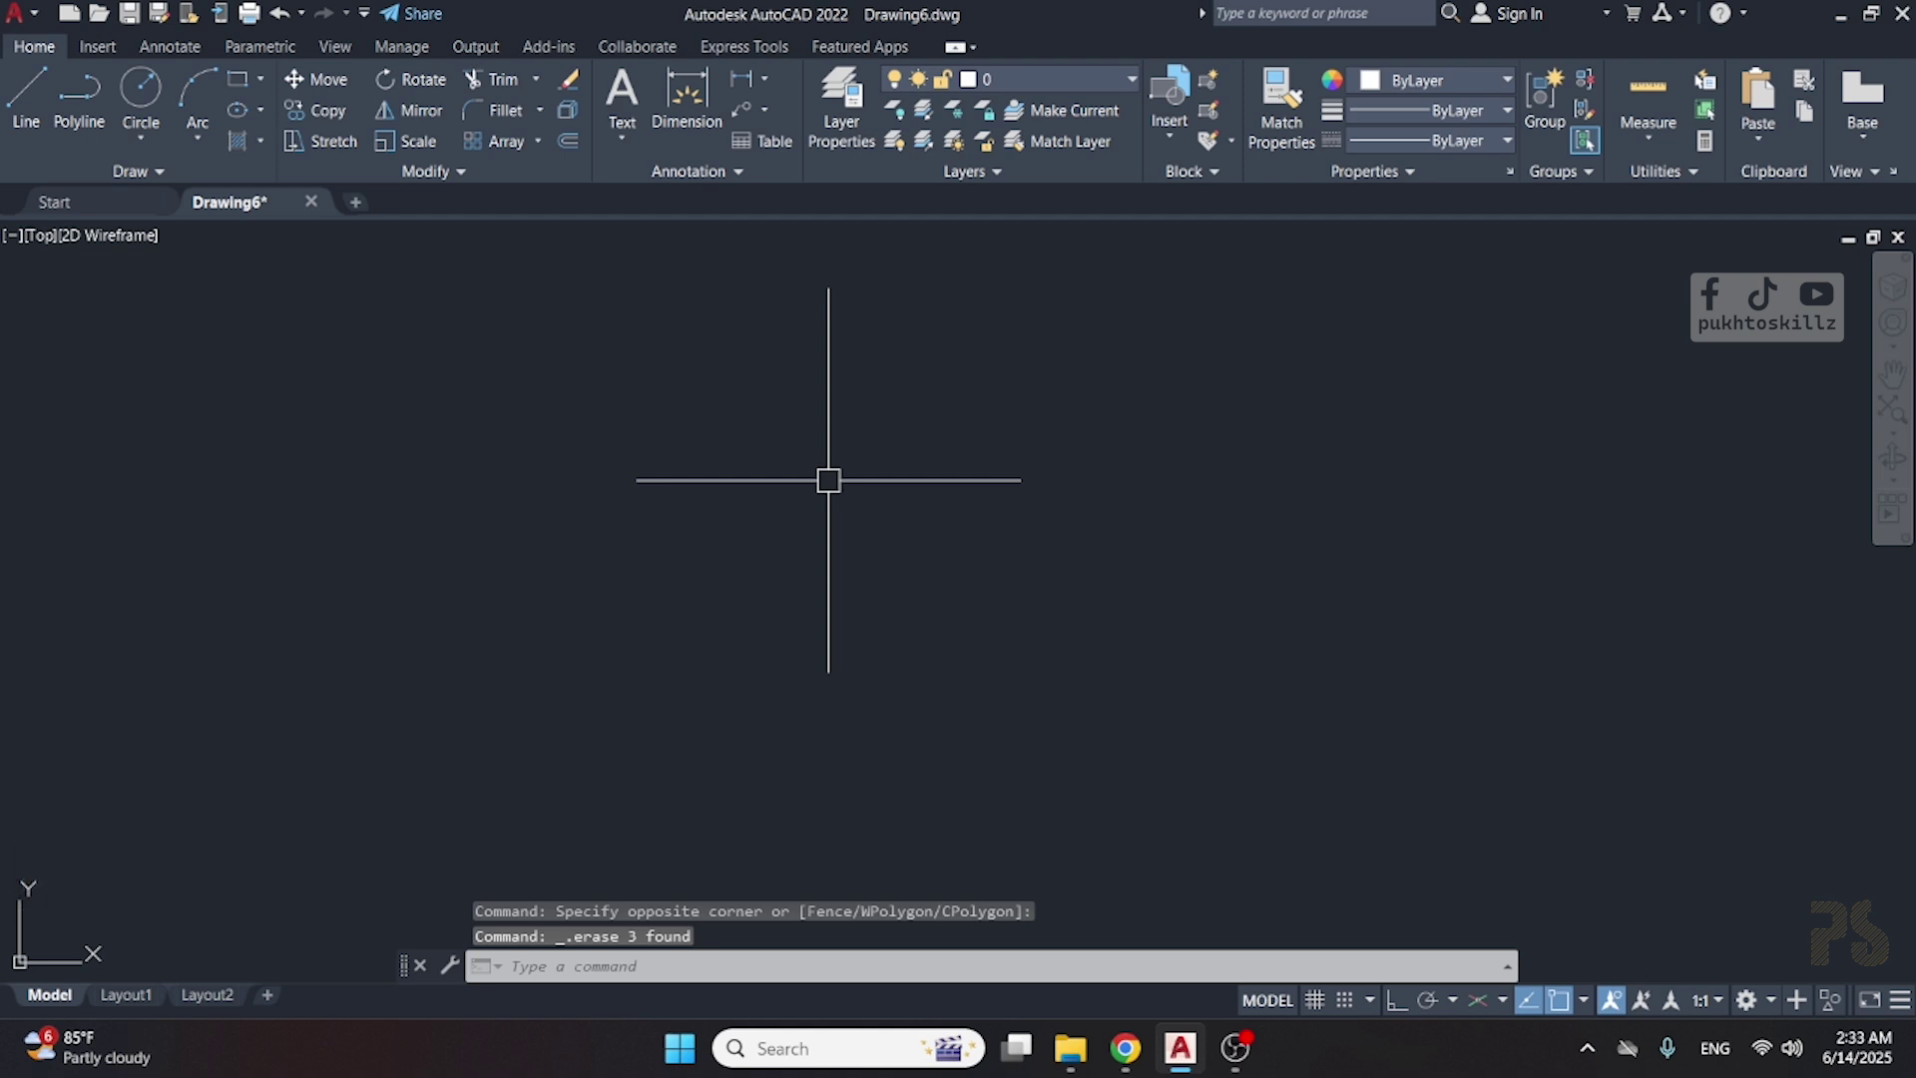
text(xl)
key(space)
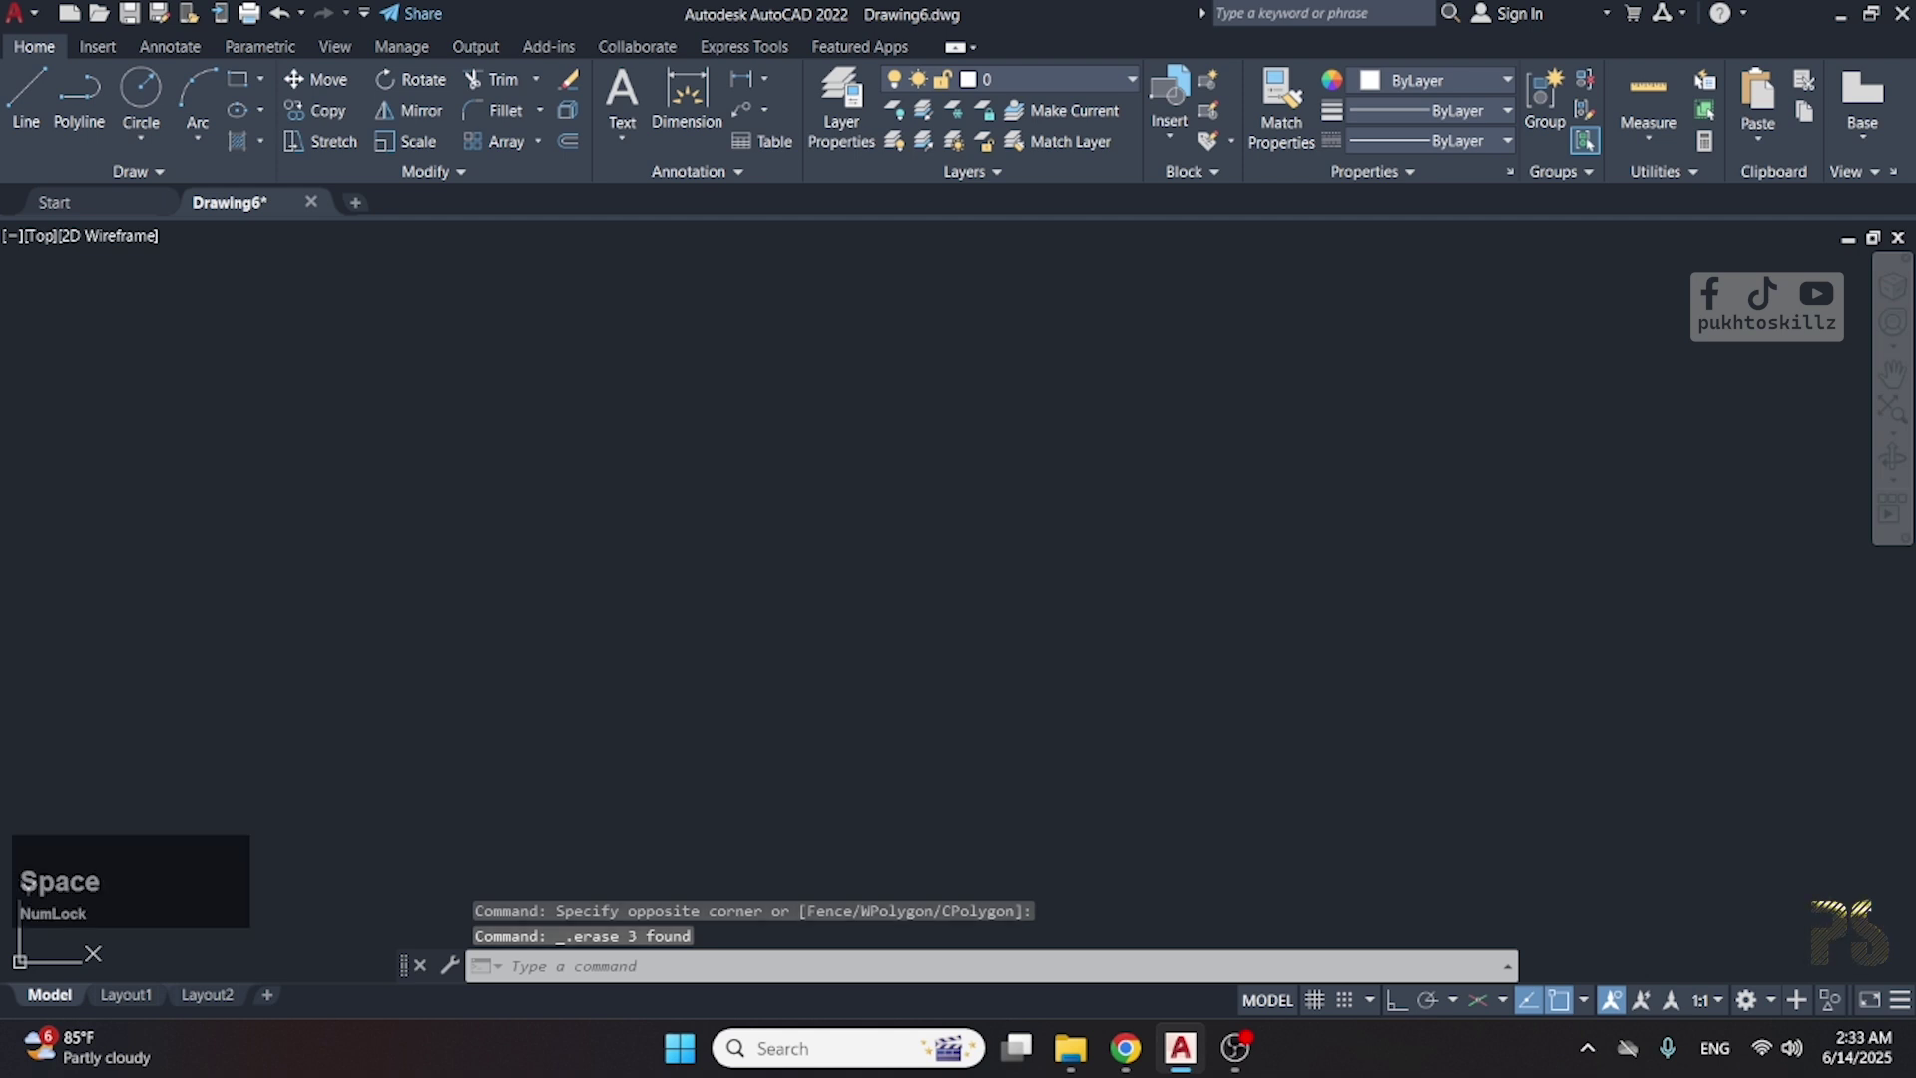
text(h)
key(space)
click(855, 546)
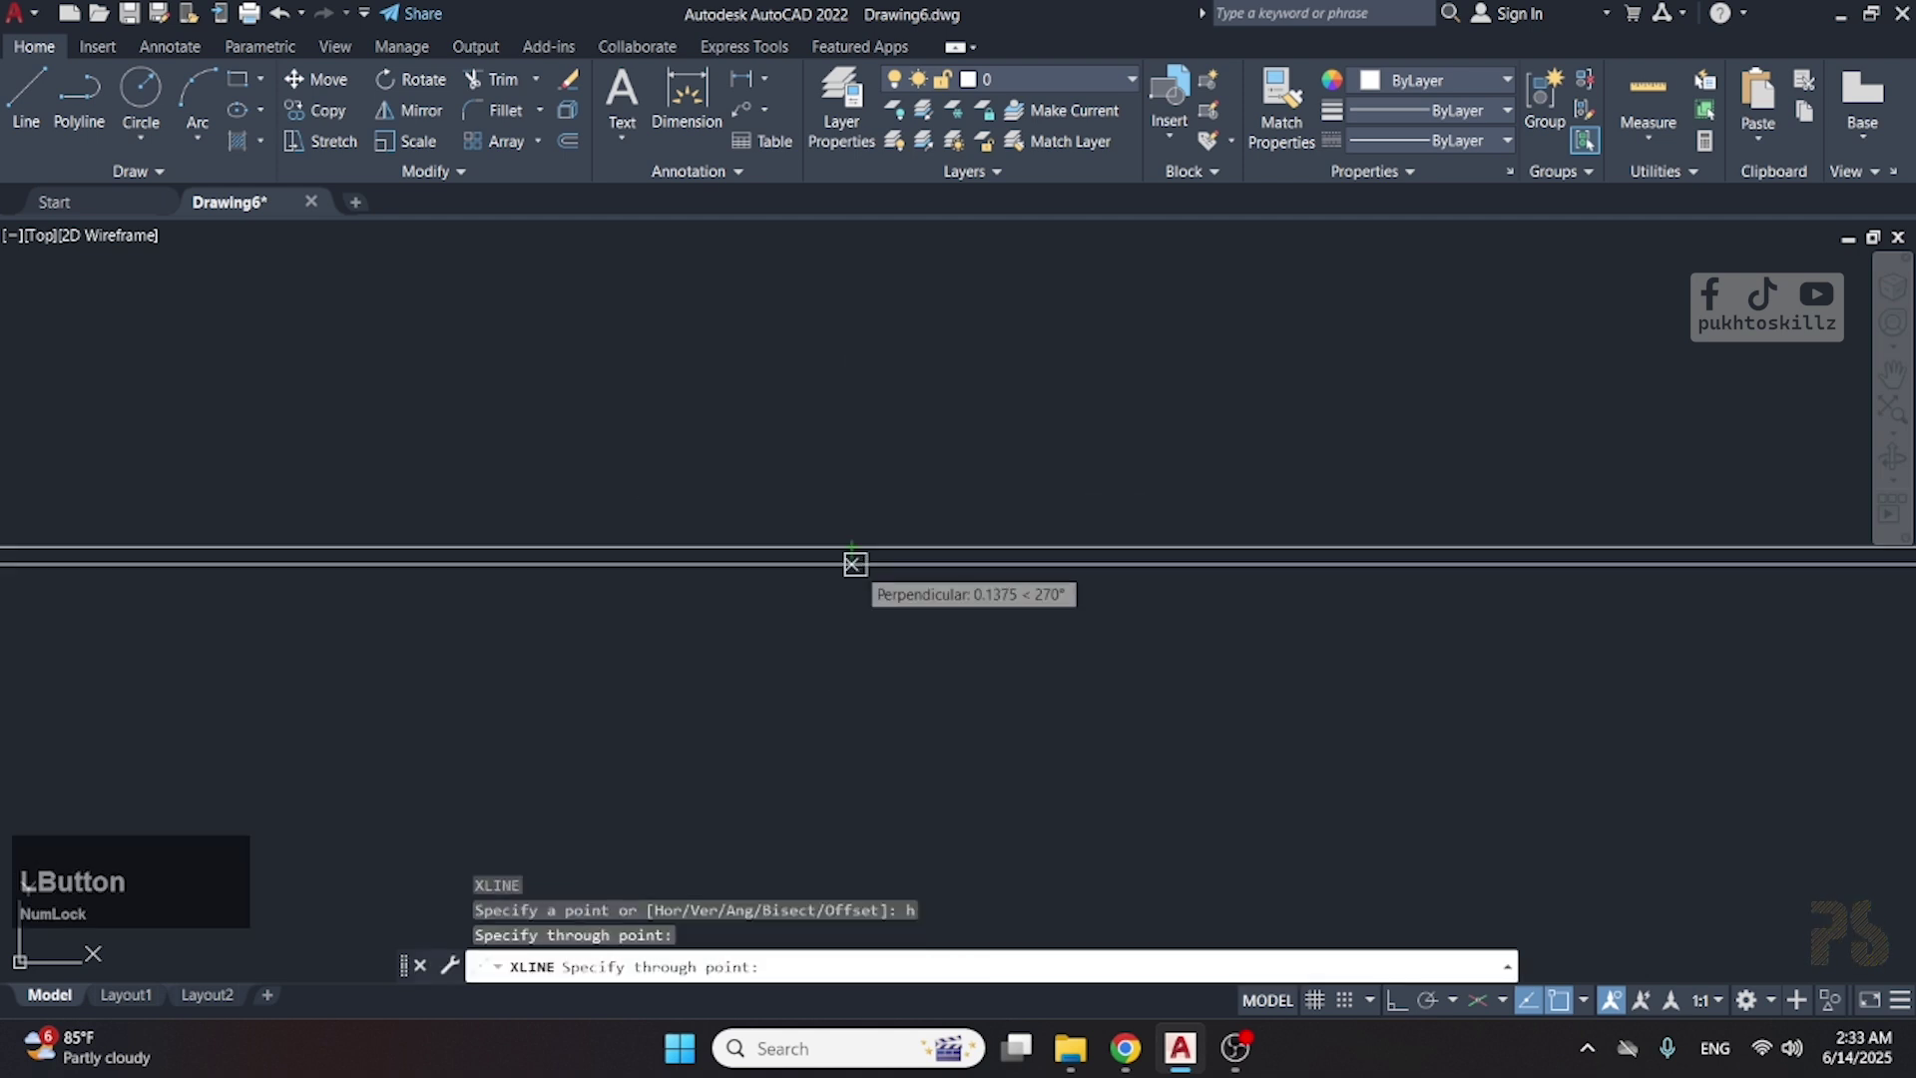
key(space)
- Add parallel construction lines above and below the horizontal line at a distance of 2 using the Offset option of XLINE
text(xl)
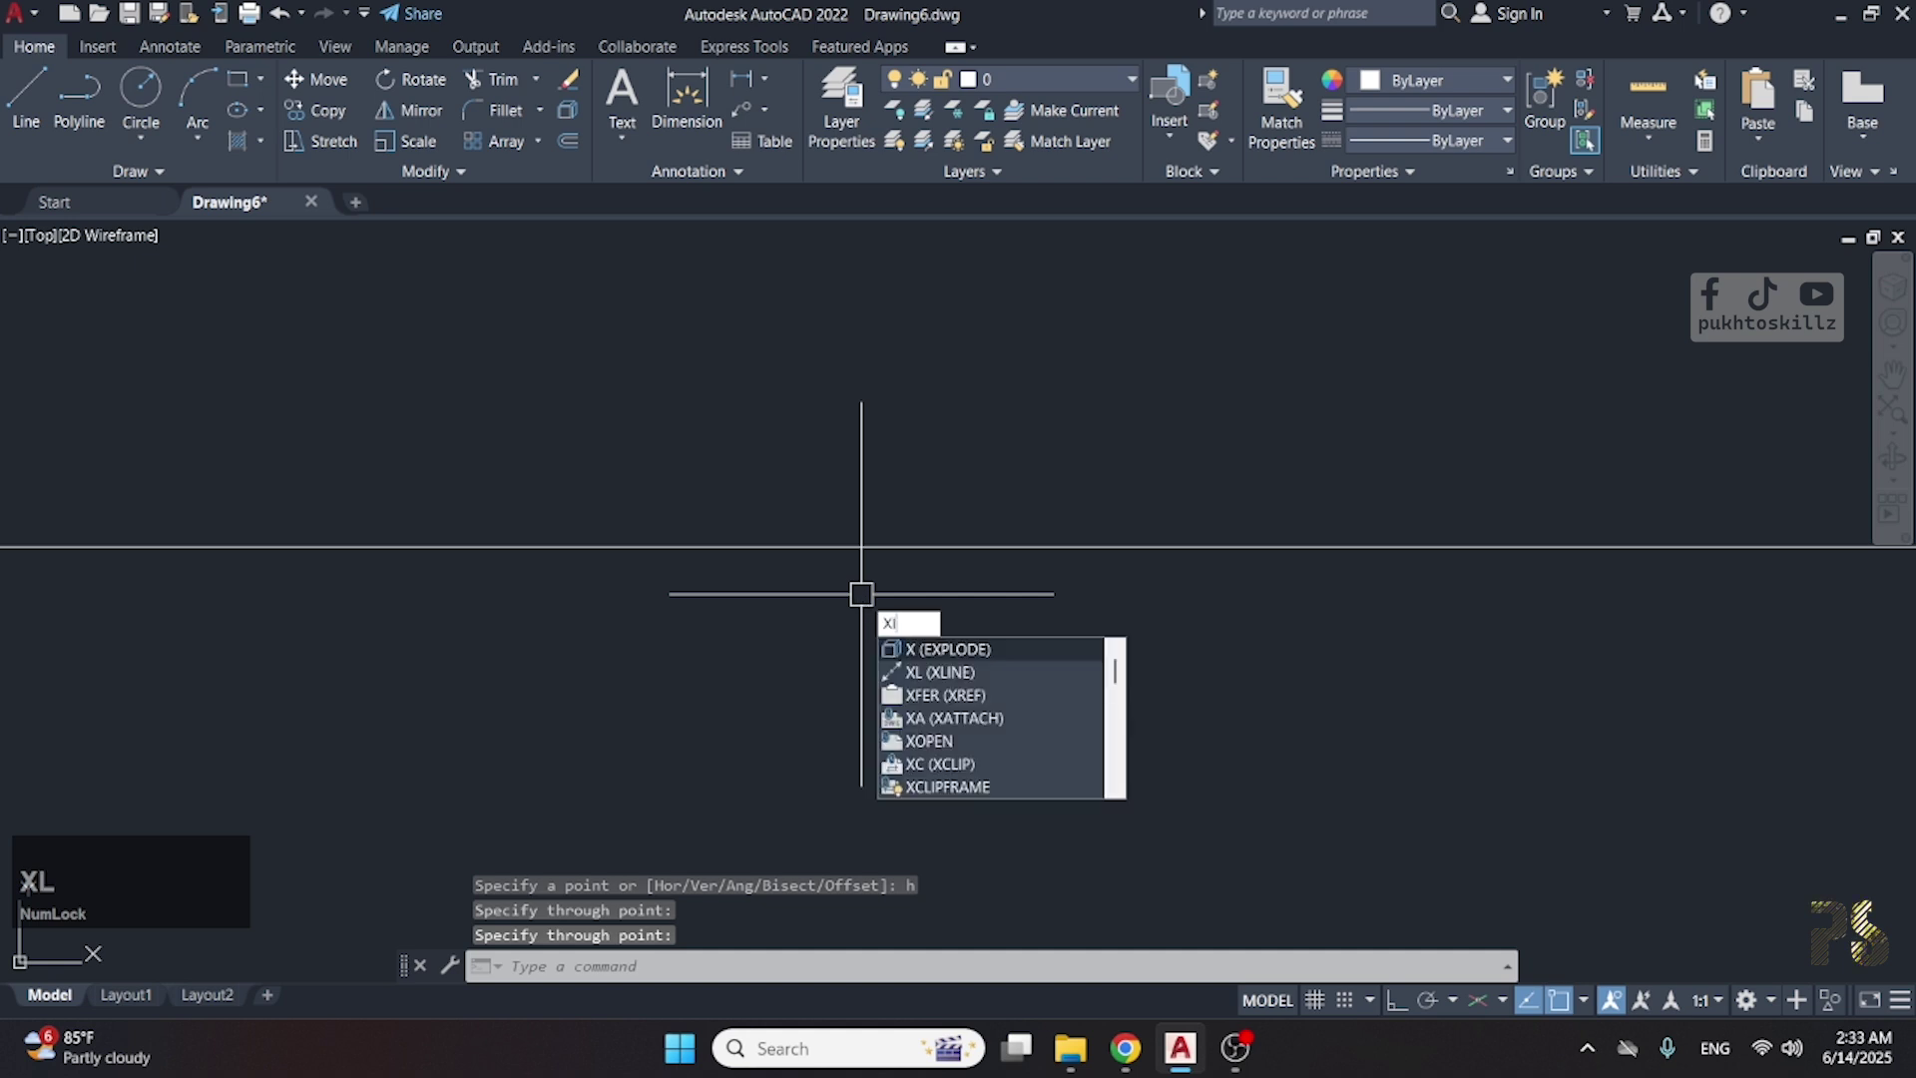
key(space)
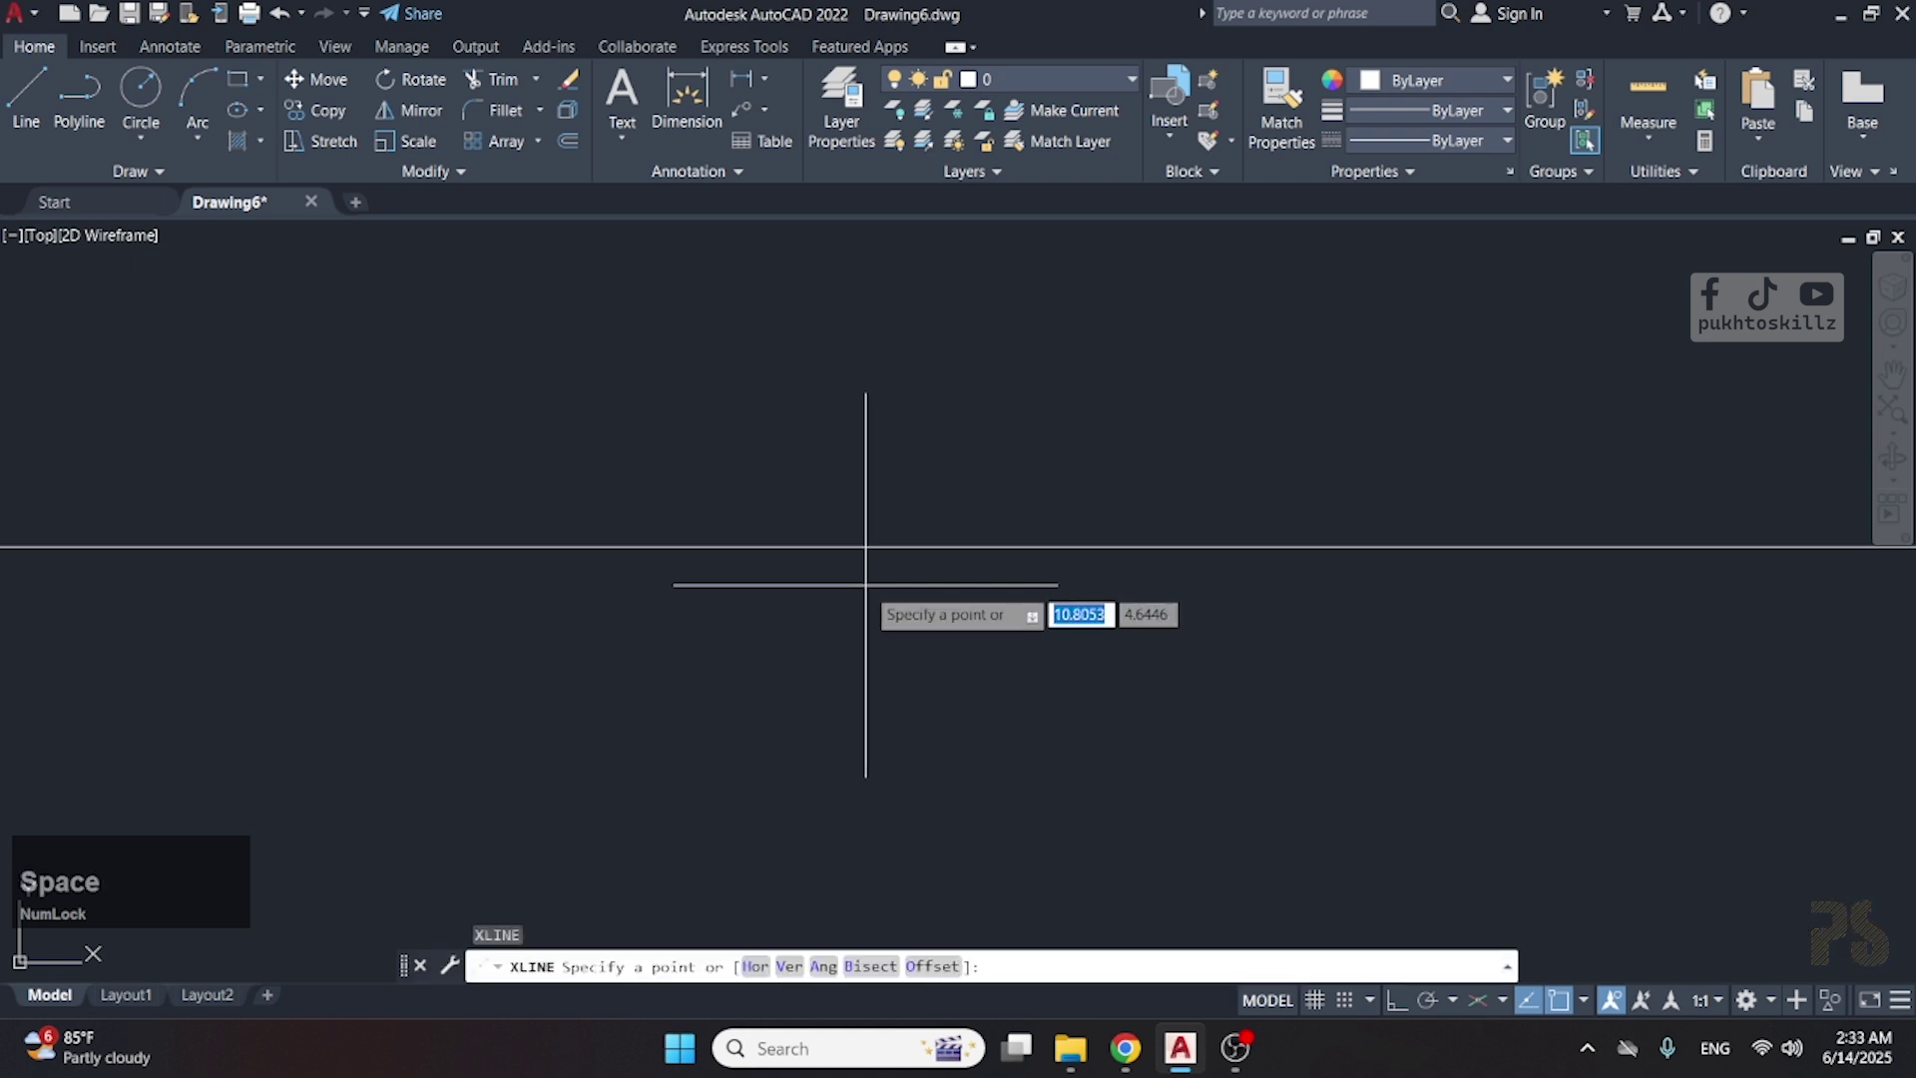
text(o)
key(space)
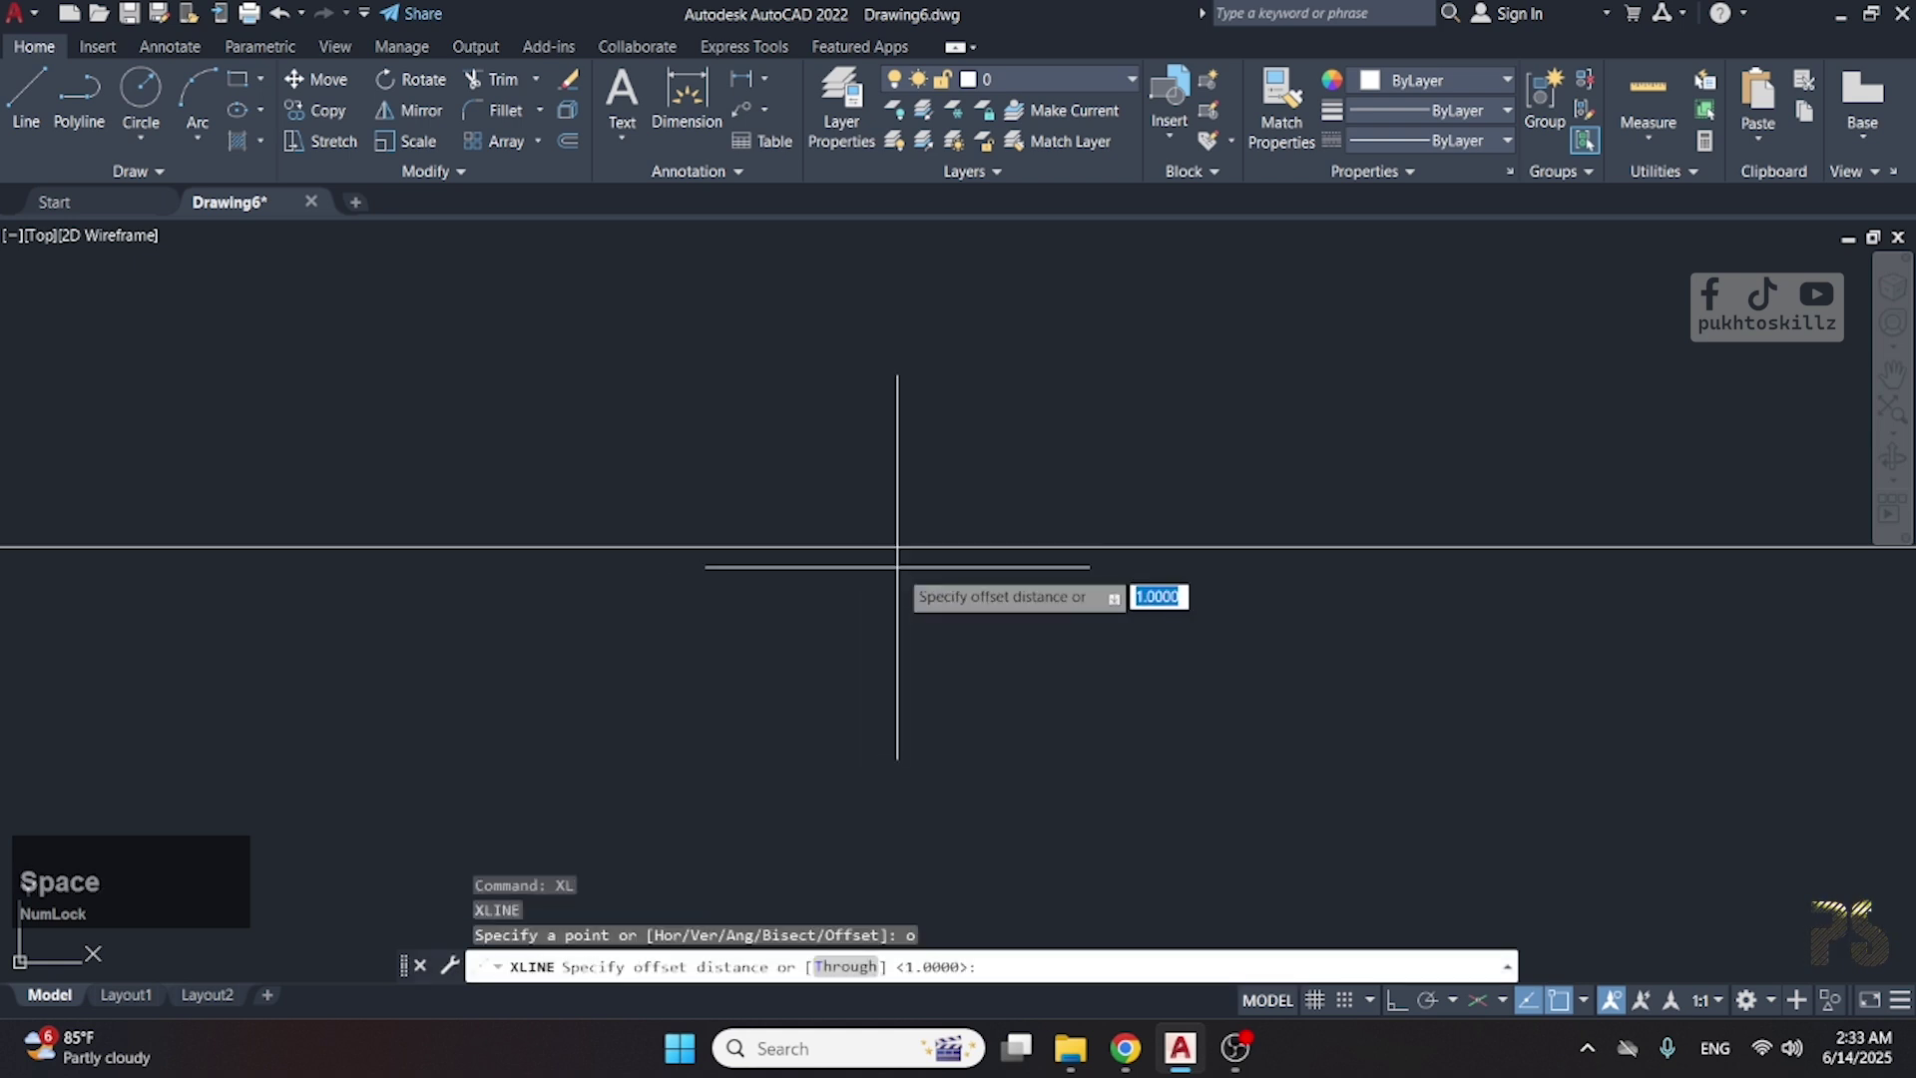
text(2)
key(space)
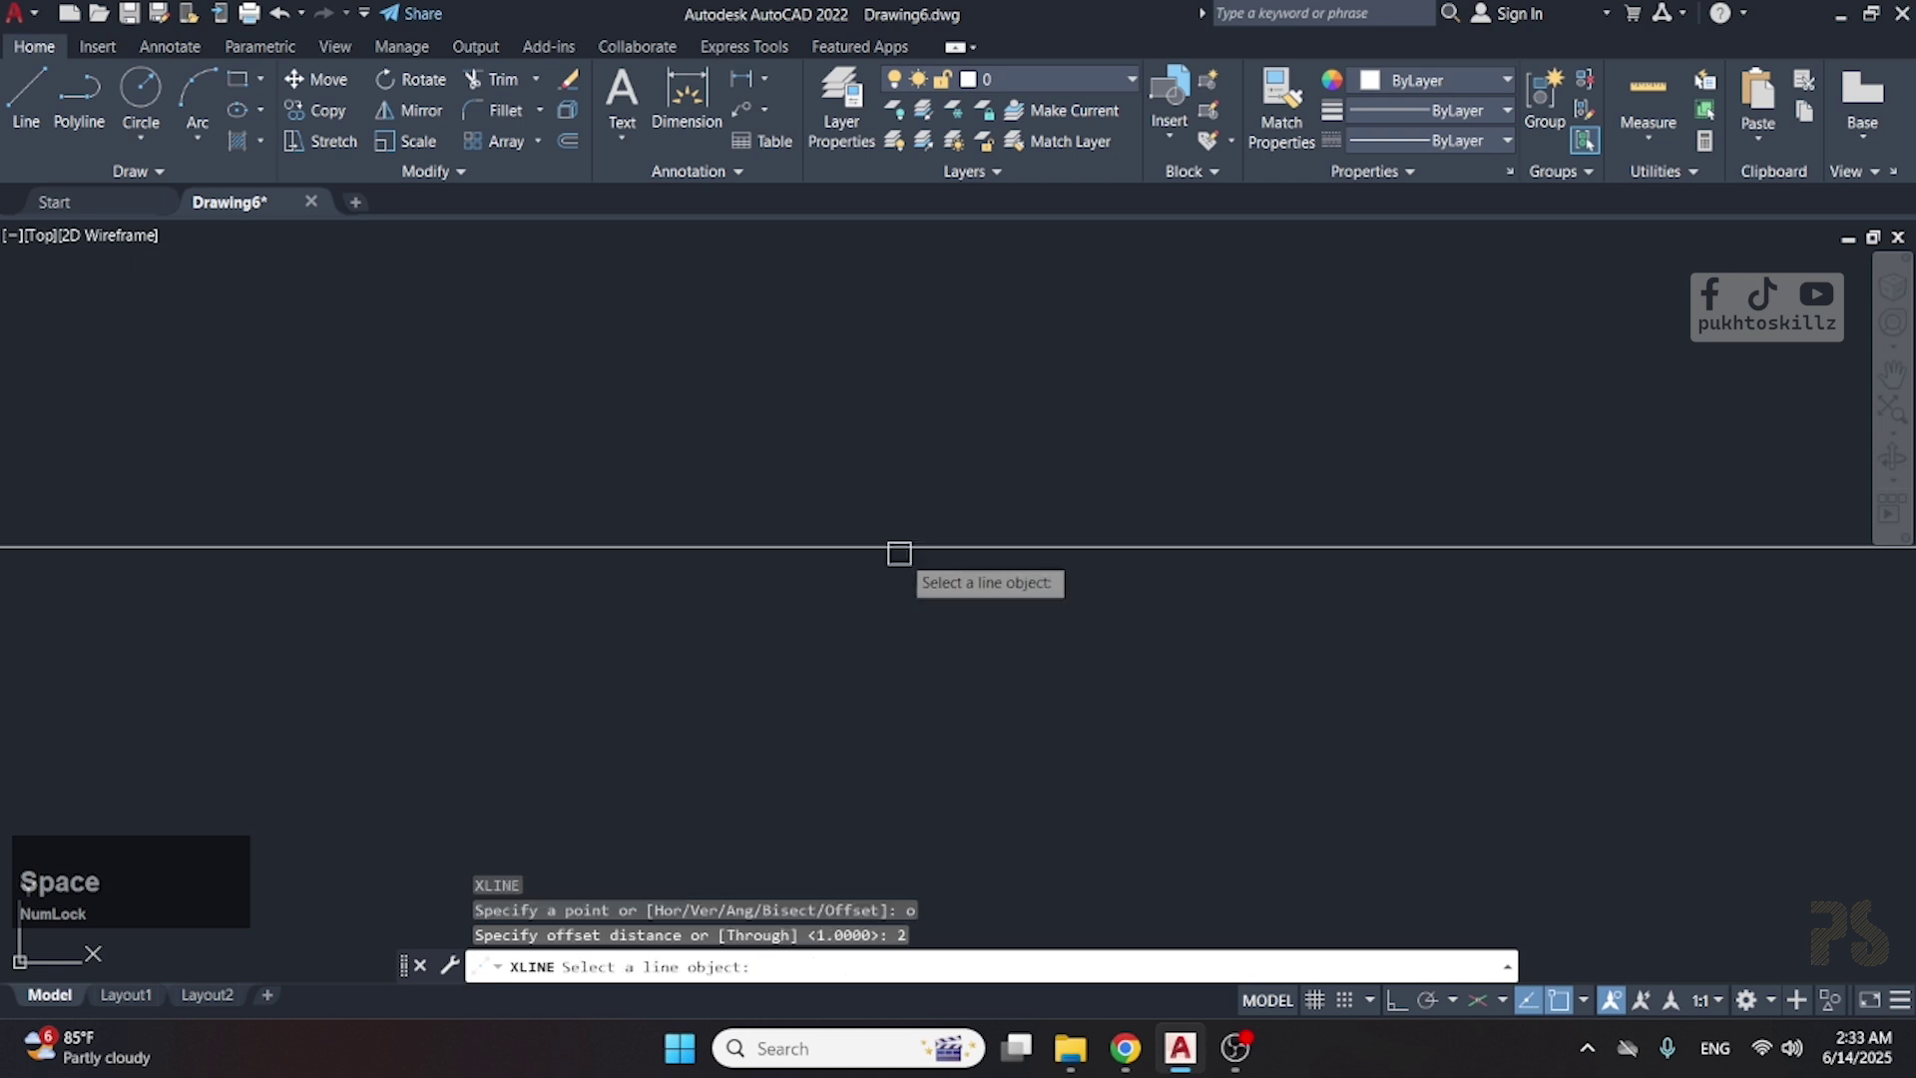
click(901, 547)
click(908, 379)
scroll(881, 499, down, 5)
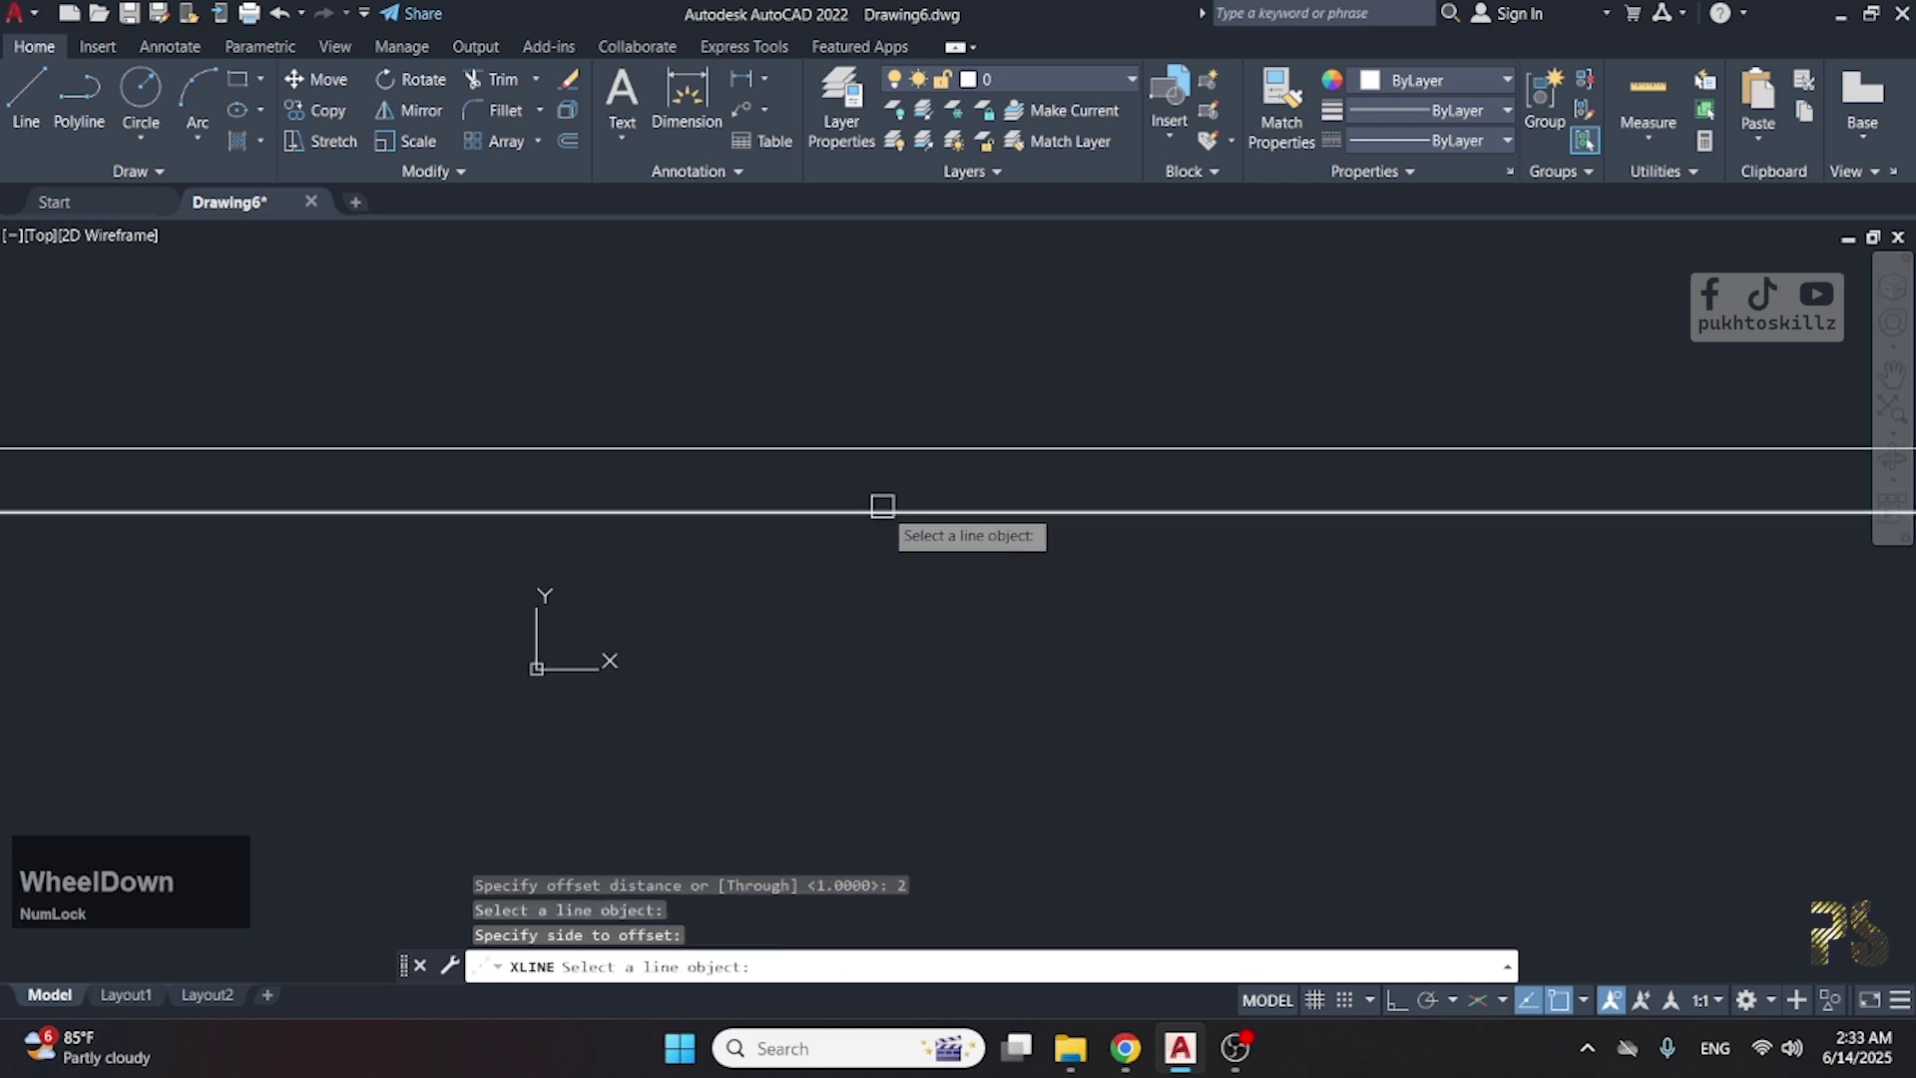
click(876, 512)
click(878, 613)
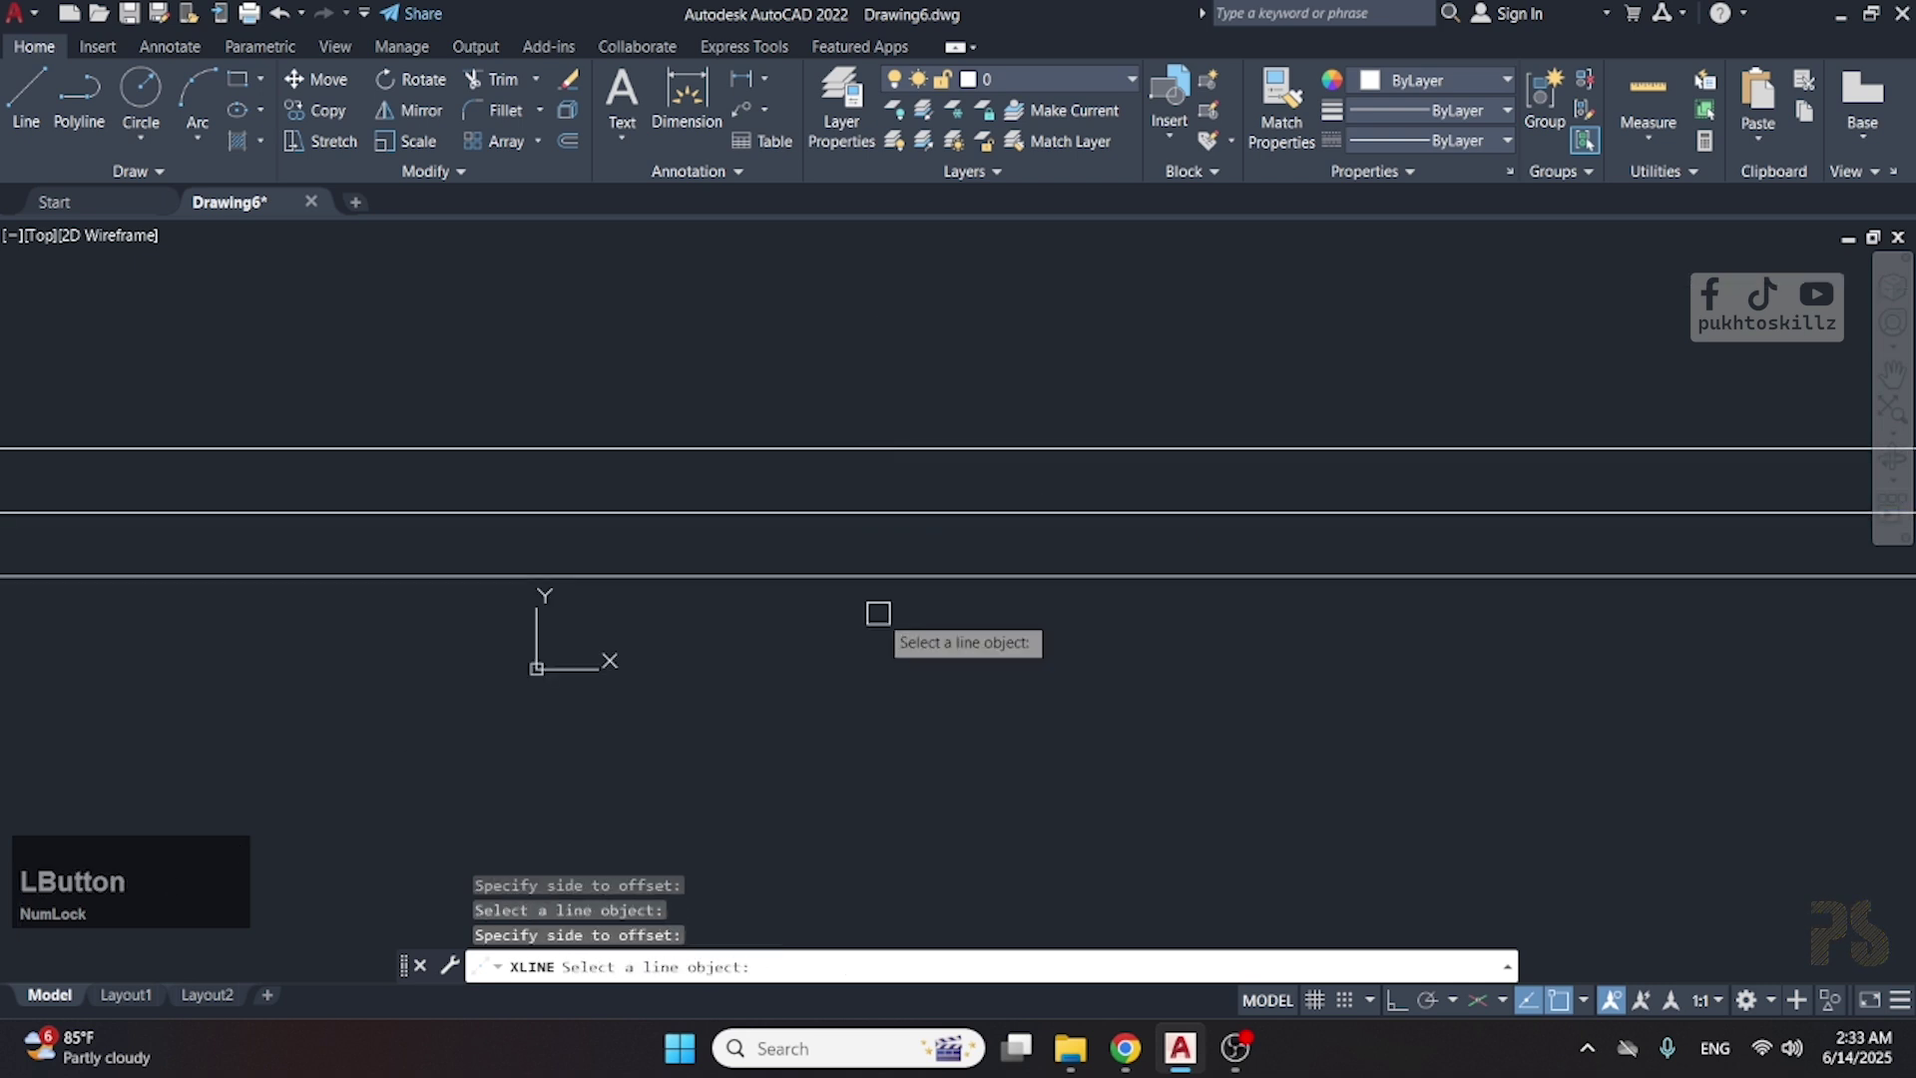
key(Escape)
- Add two more parallel lines below the lowest construction line with the OFFSET command at a distance of 2
text(o)
key(space)
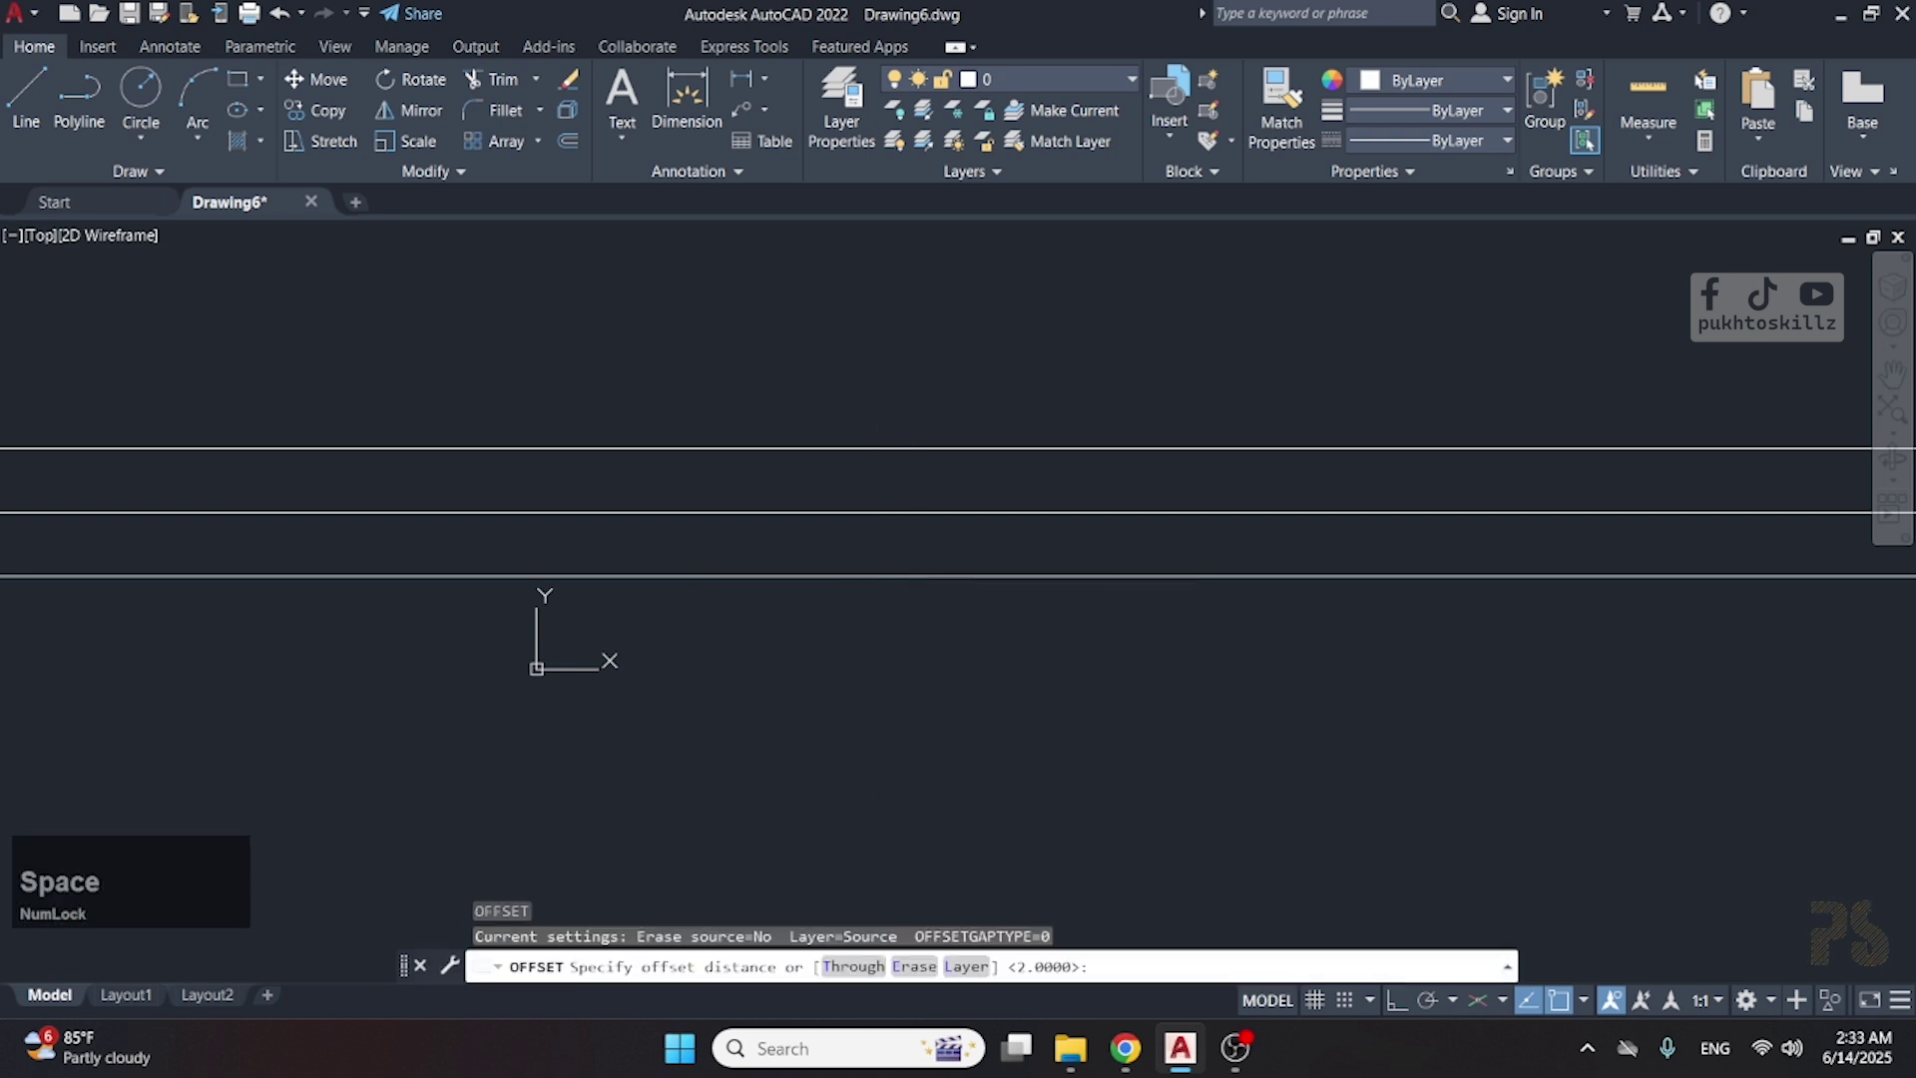
key(space)
click(907, 576)
click(906, 670)
click(901, 639)
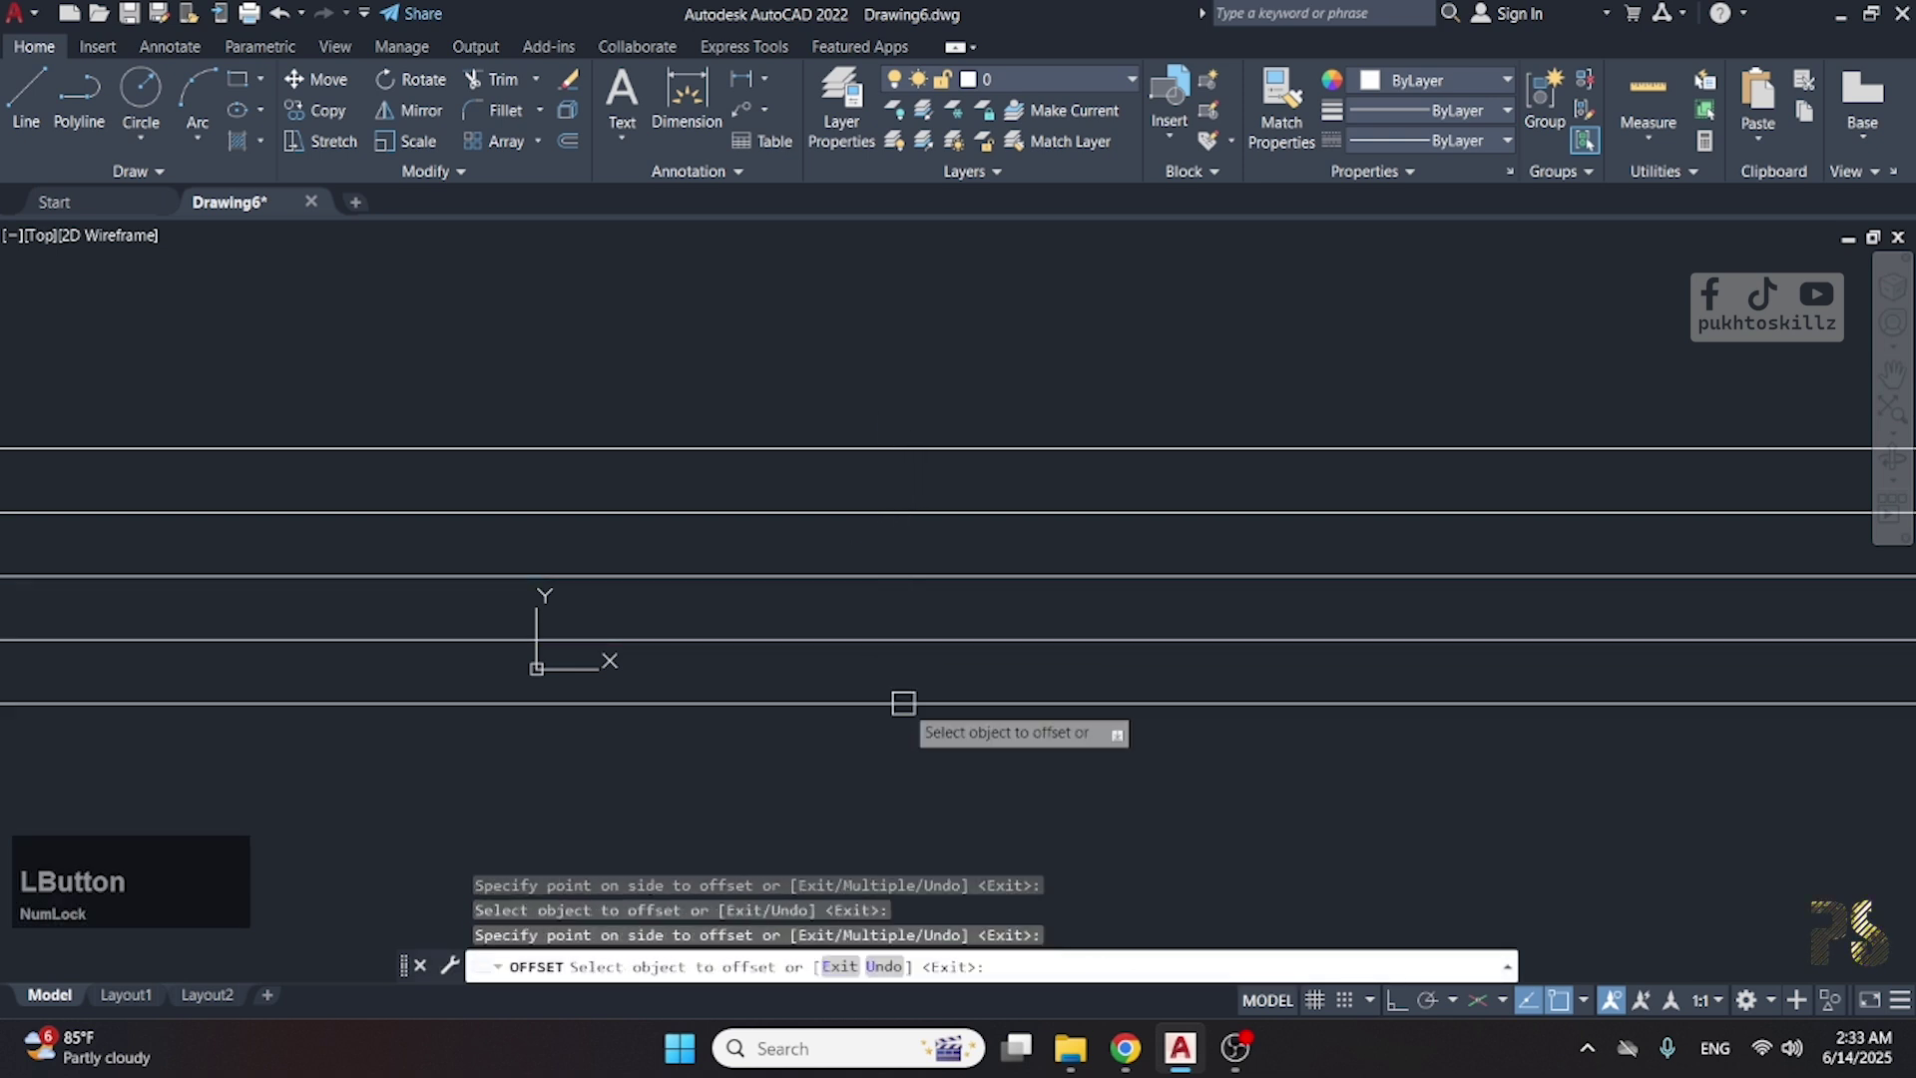
click(904, 700)
key(Escape)
- Offset the lowest construction line downward twice in succession with the OFFSET distance set to 1
key(space)
text(1)
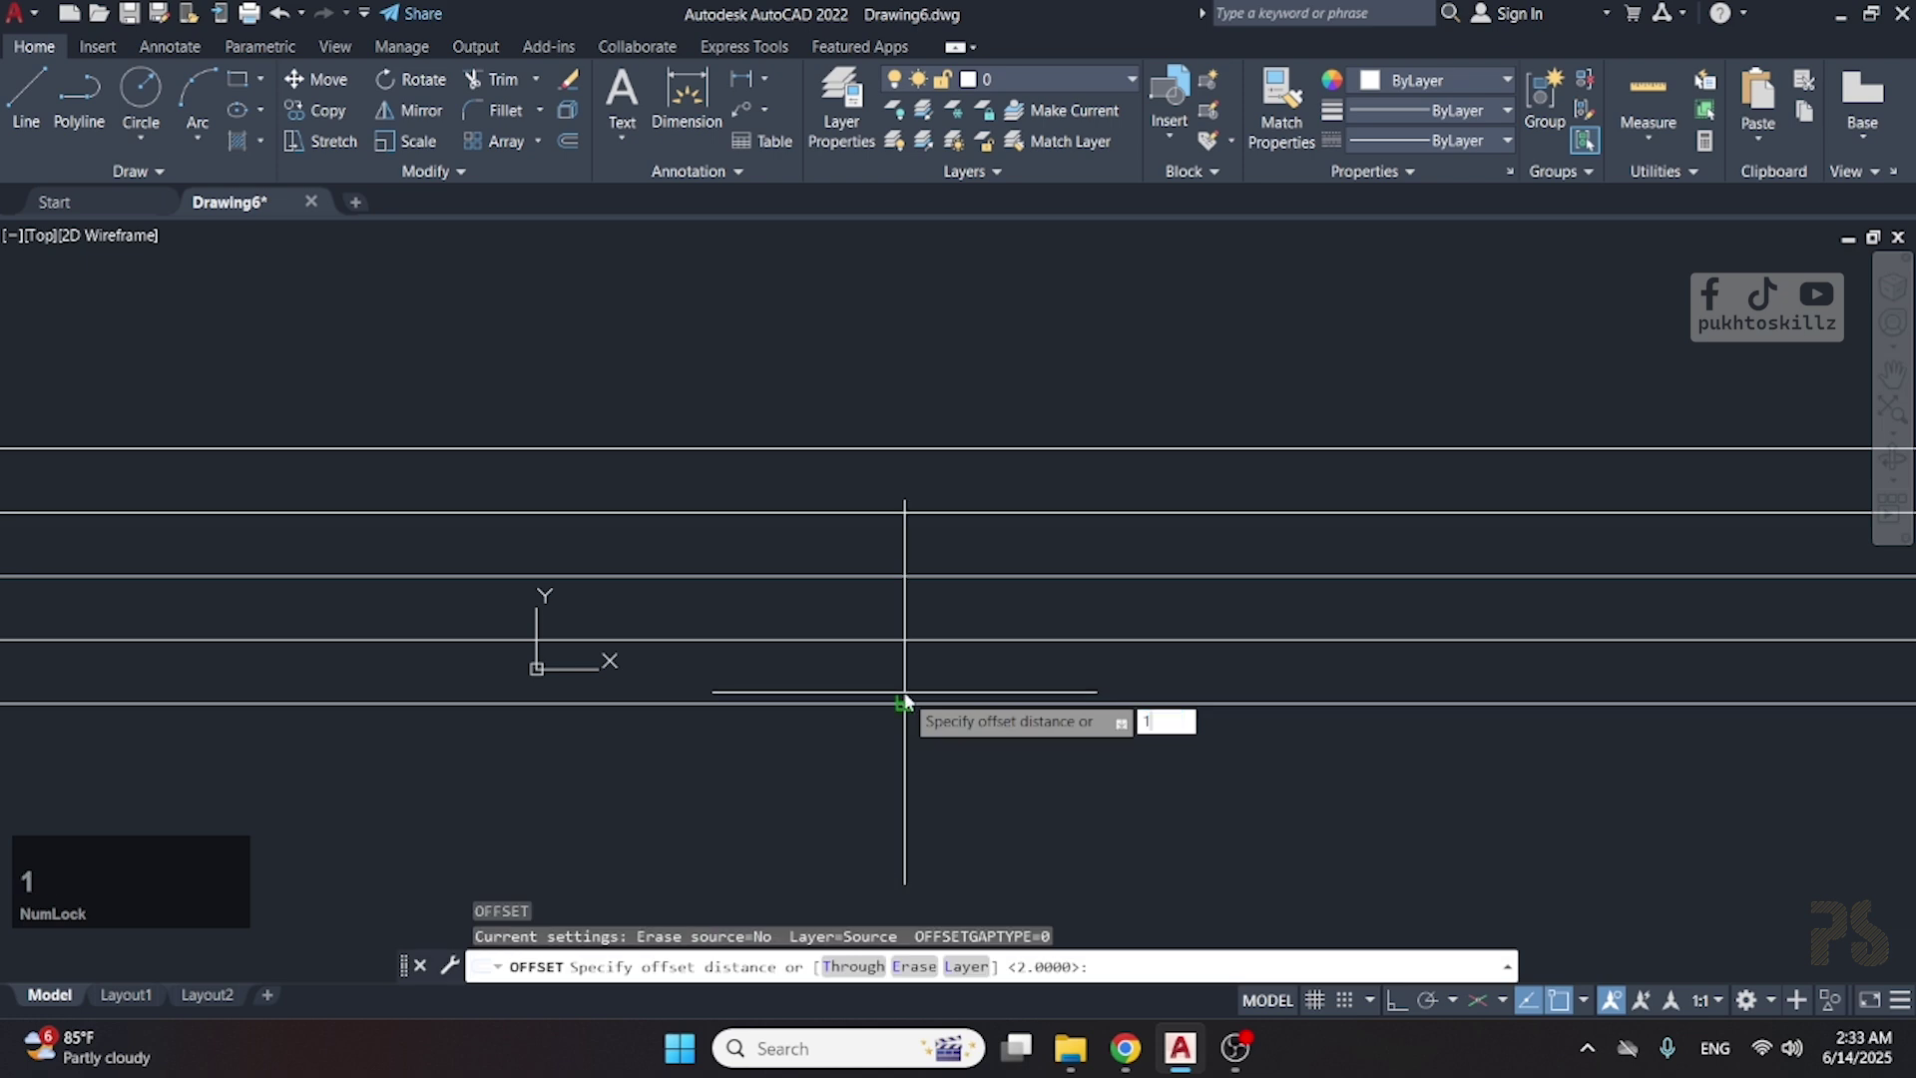
key(space)
click(911, 703)
click(916, 723)
click(889, 736)
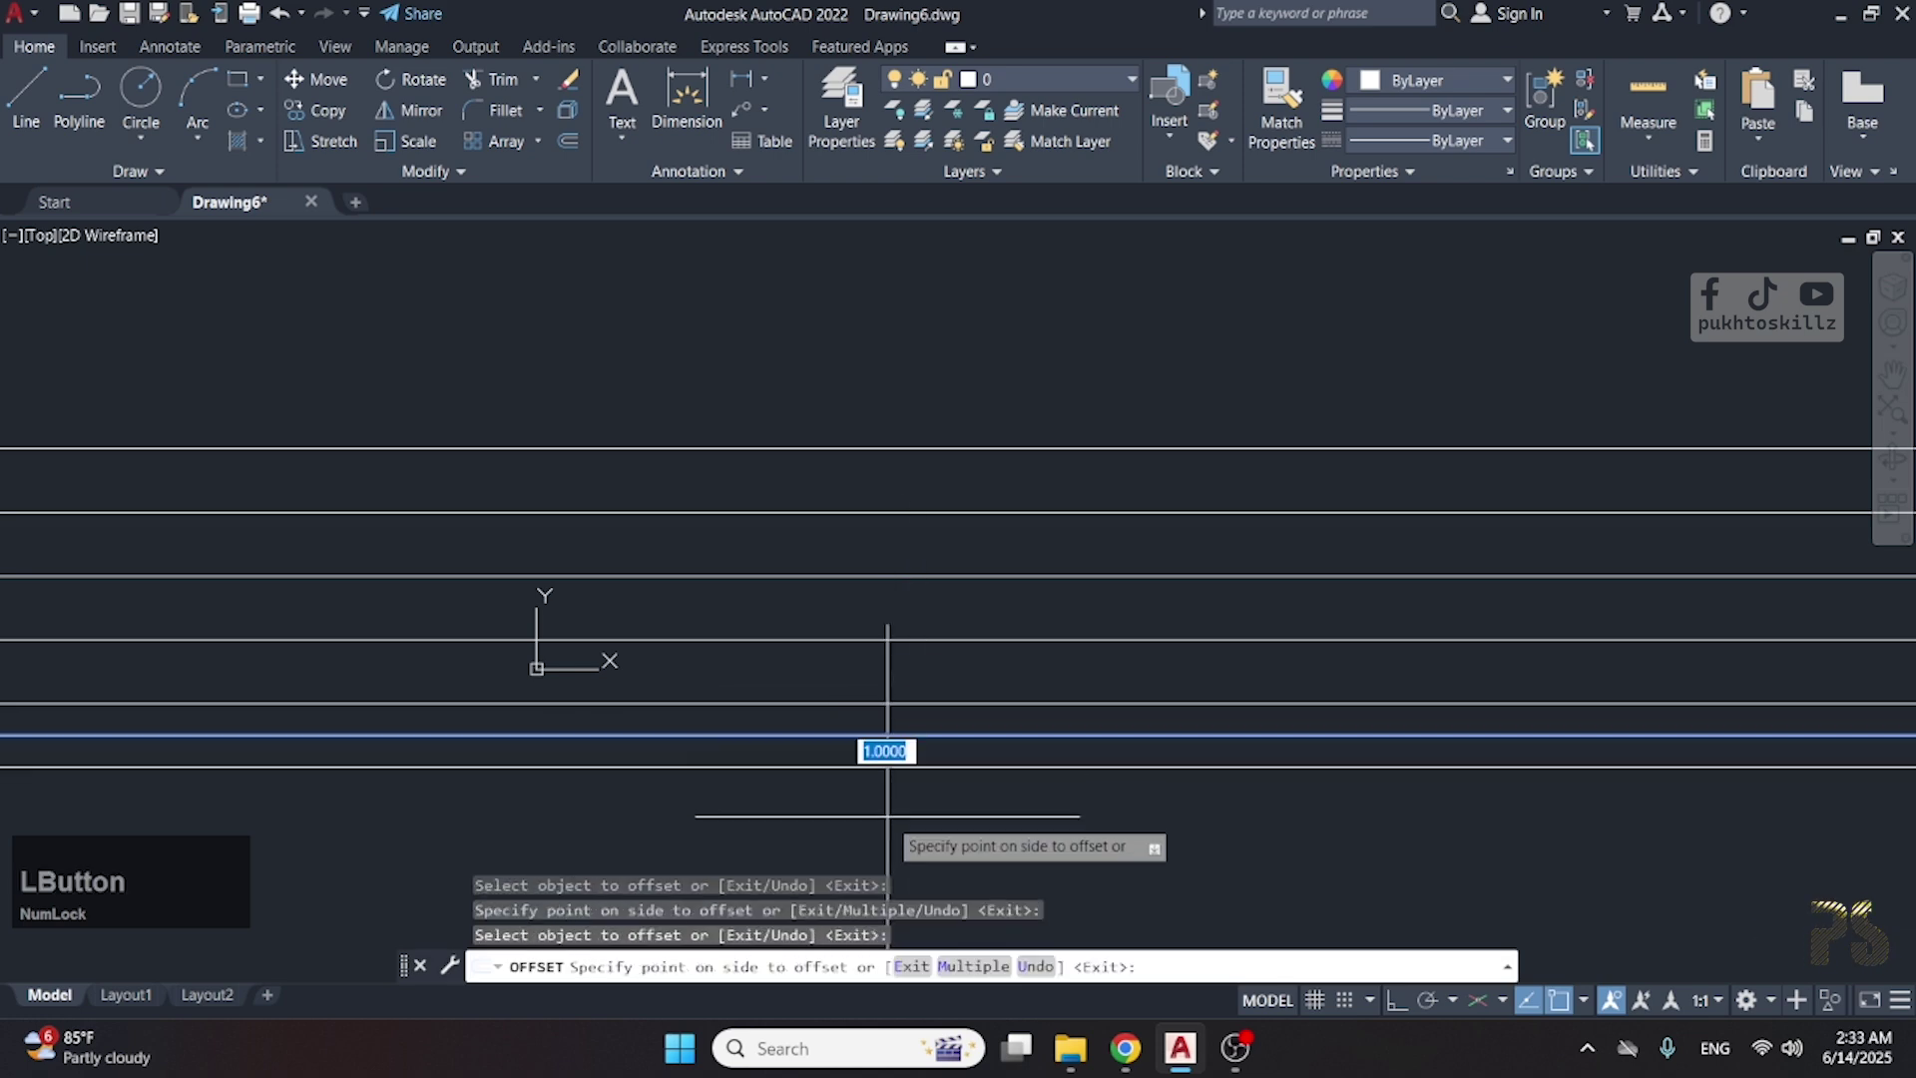
click(898, 799)
key(Escape)
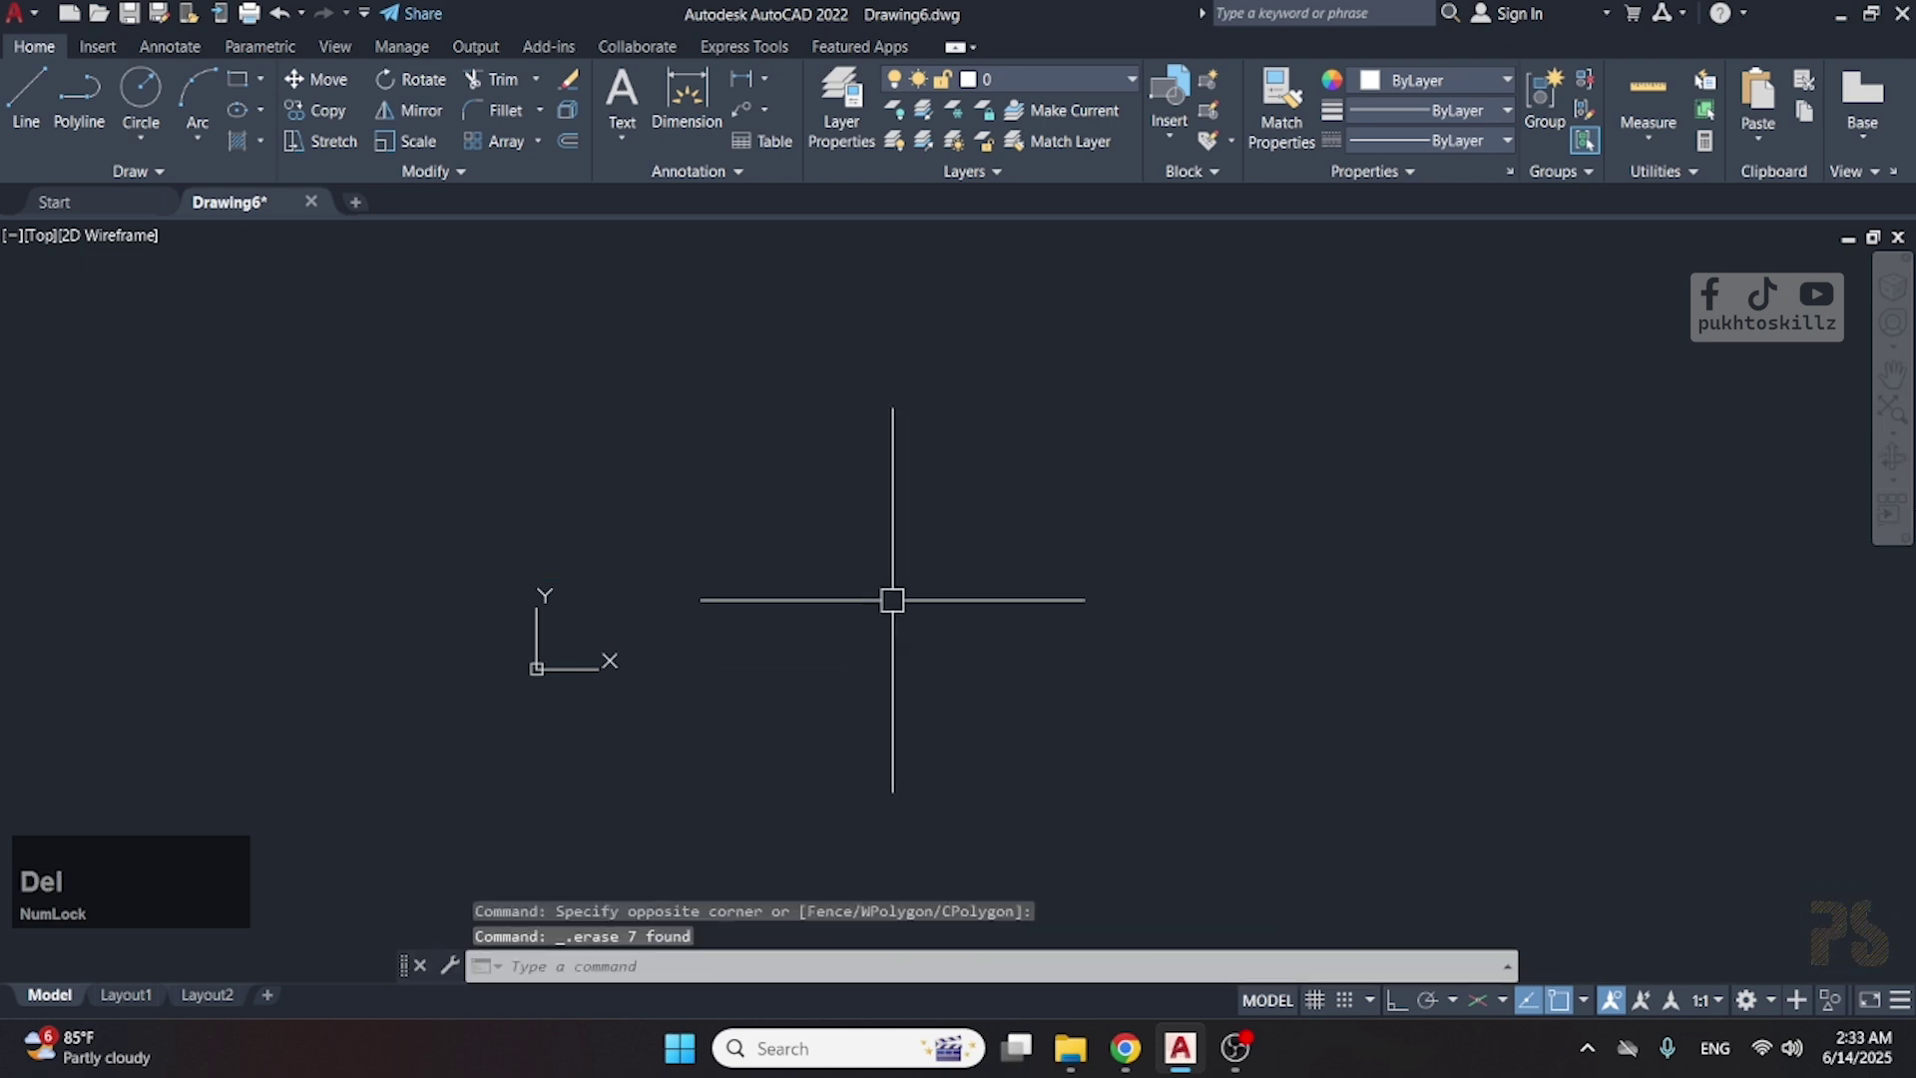
- Draw a fan of rays in many directions around one common start point using the RAY command
text(rea)
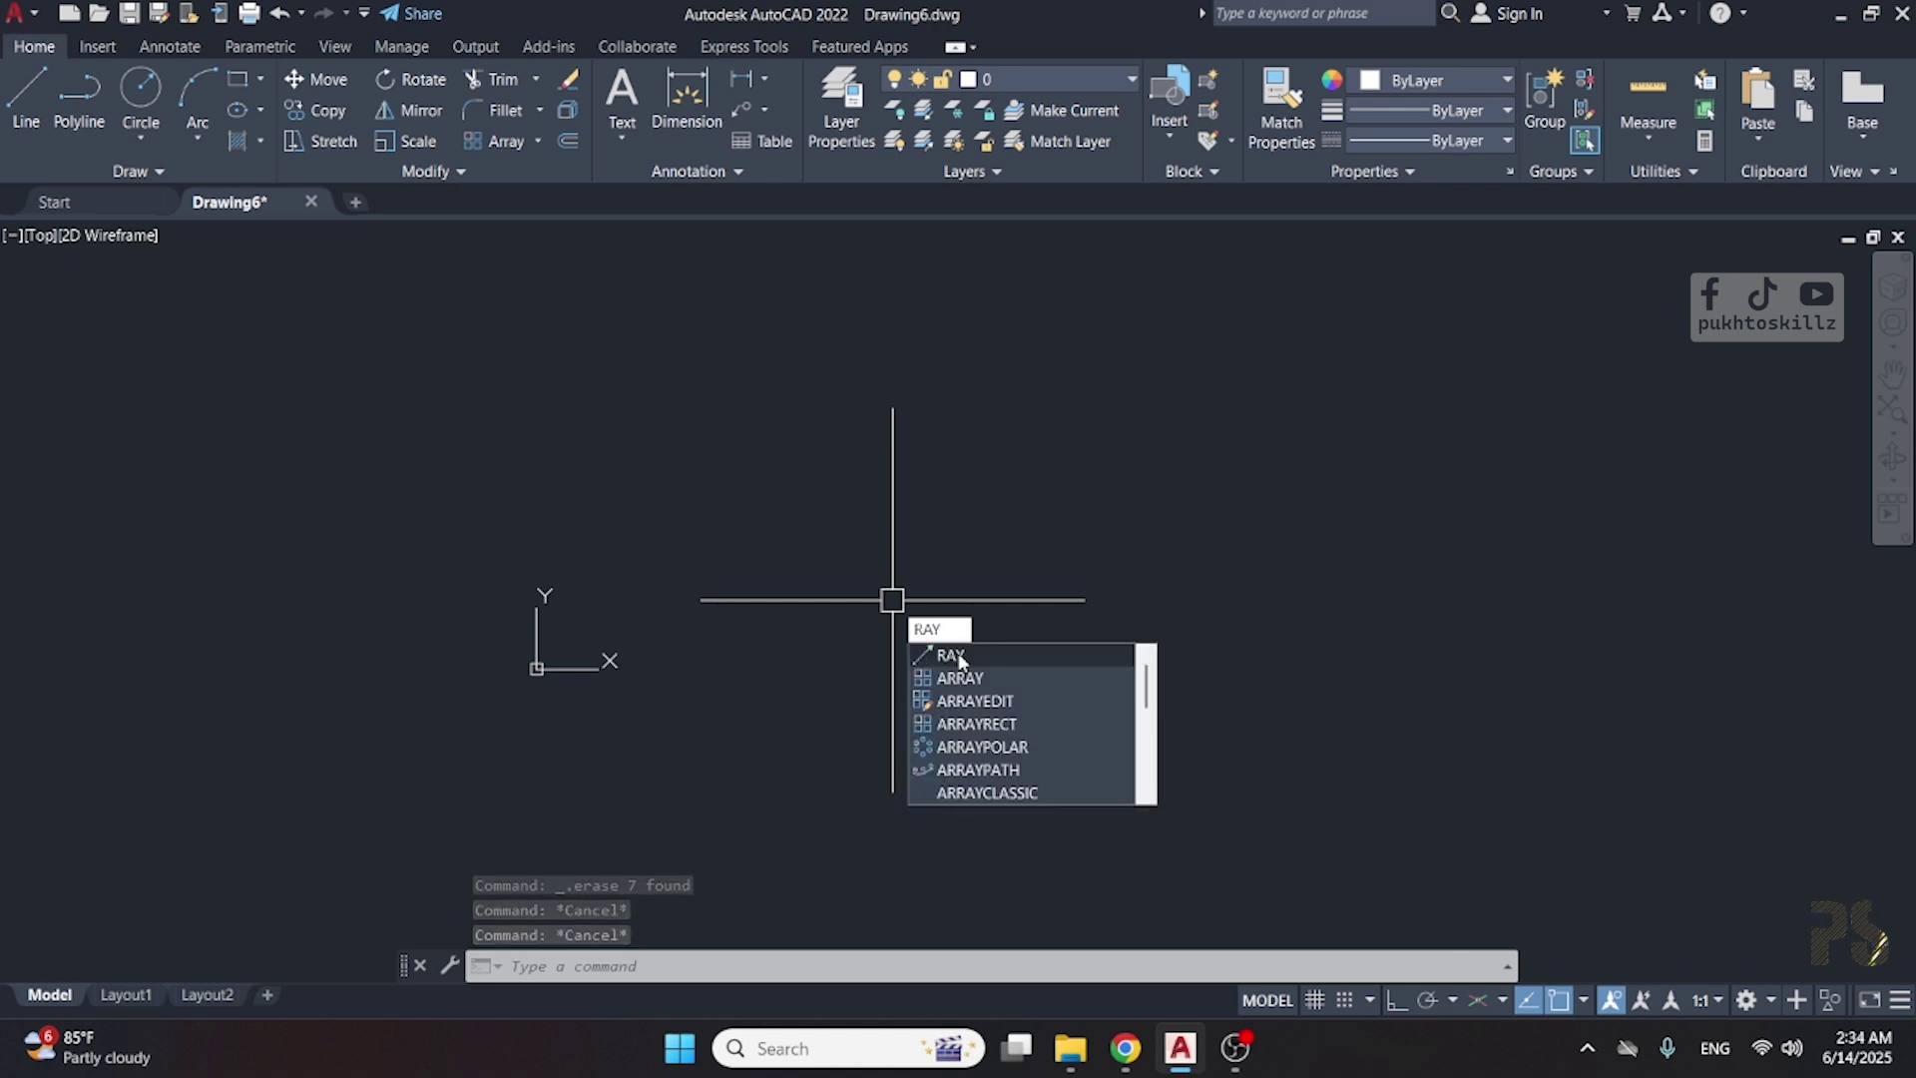
click(953, 655)
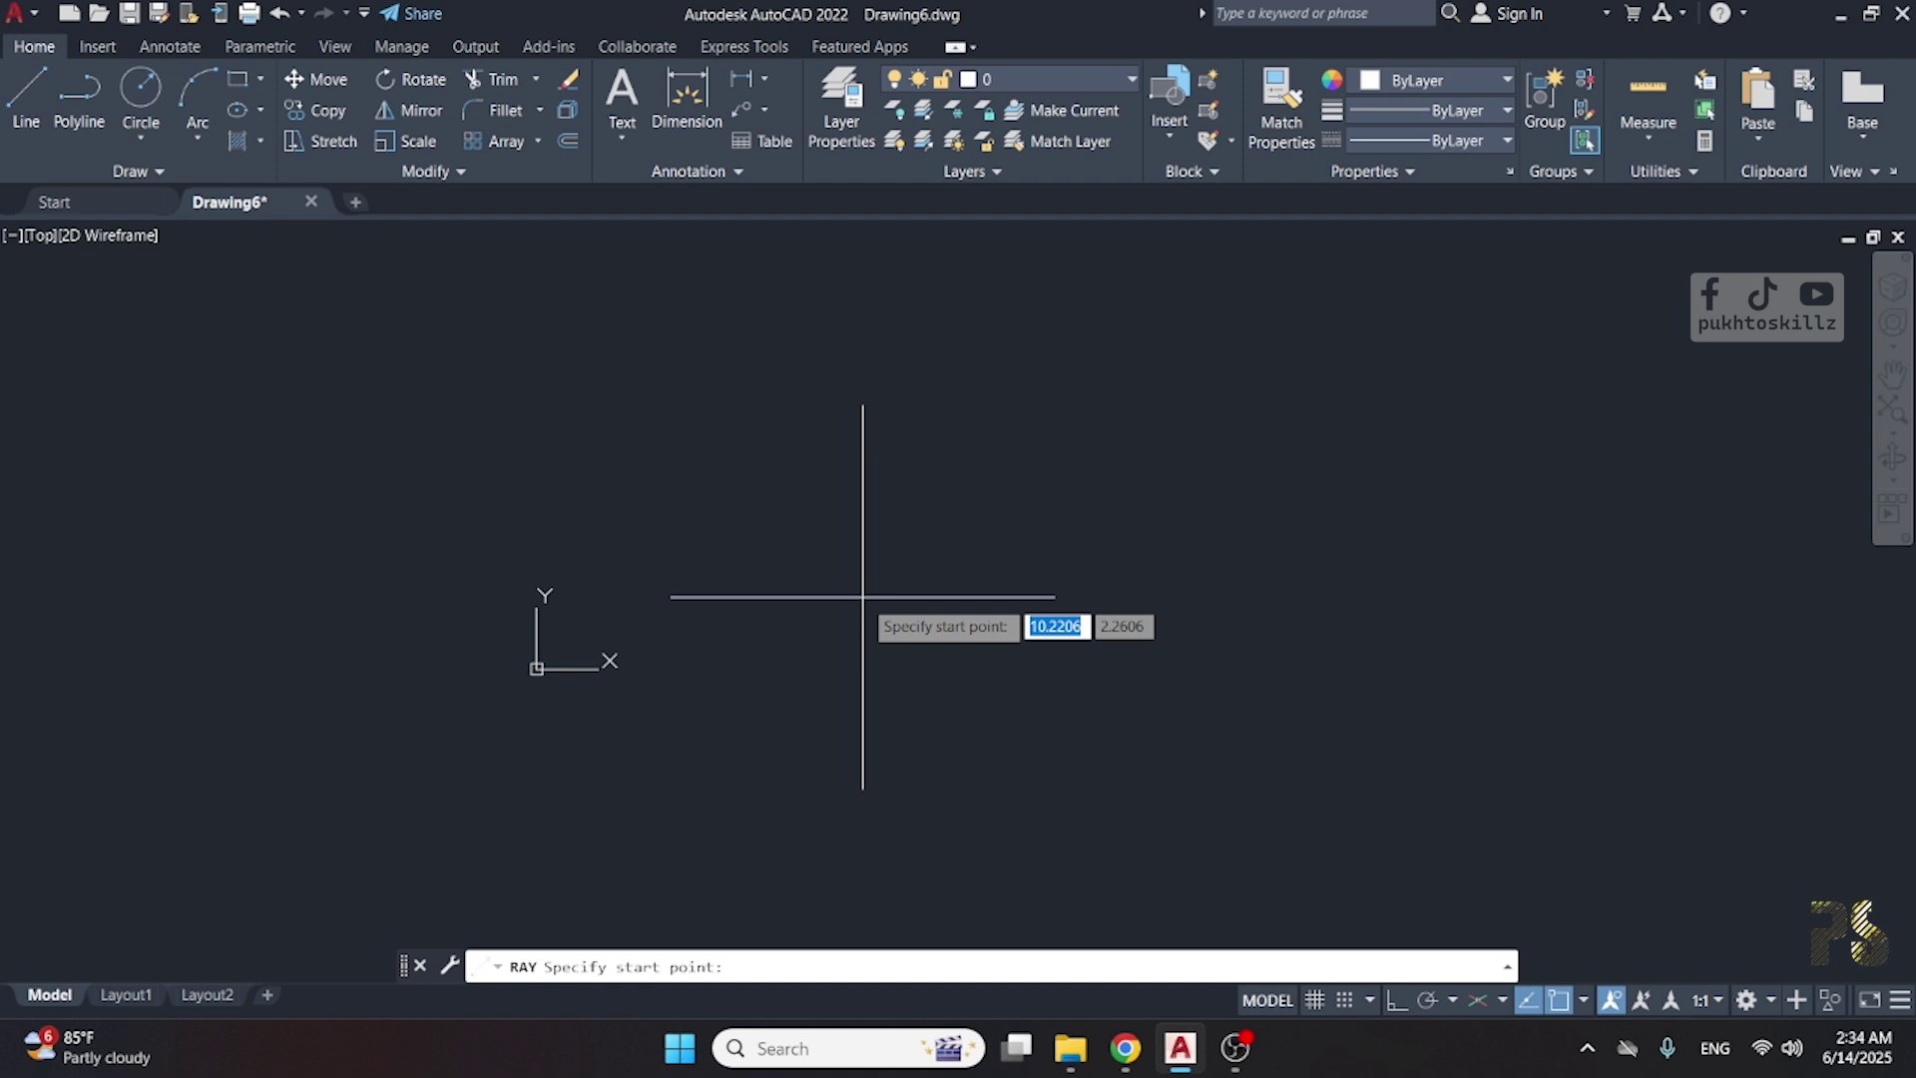
click(838, 559)
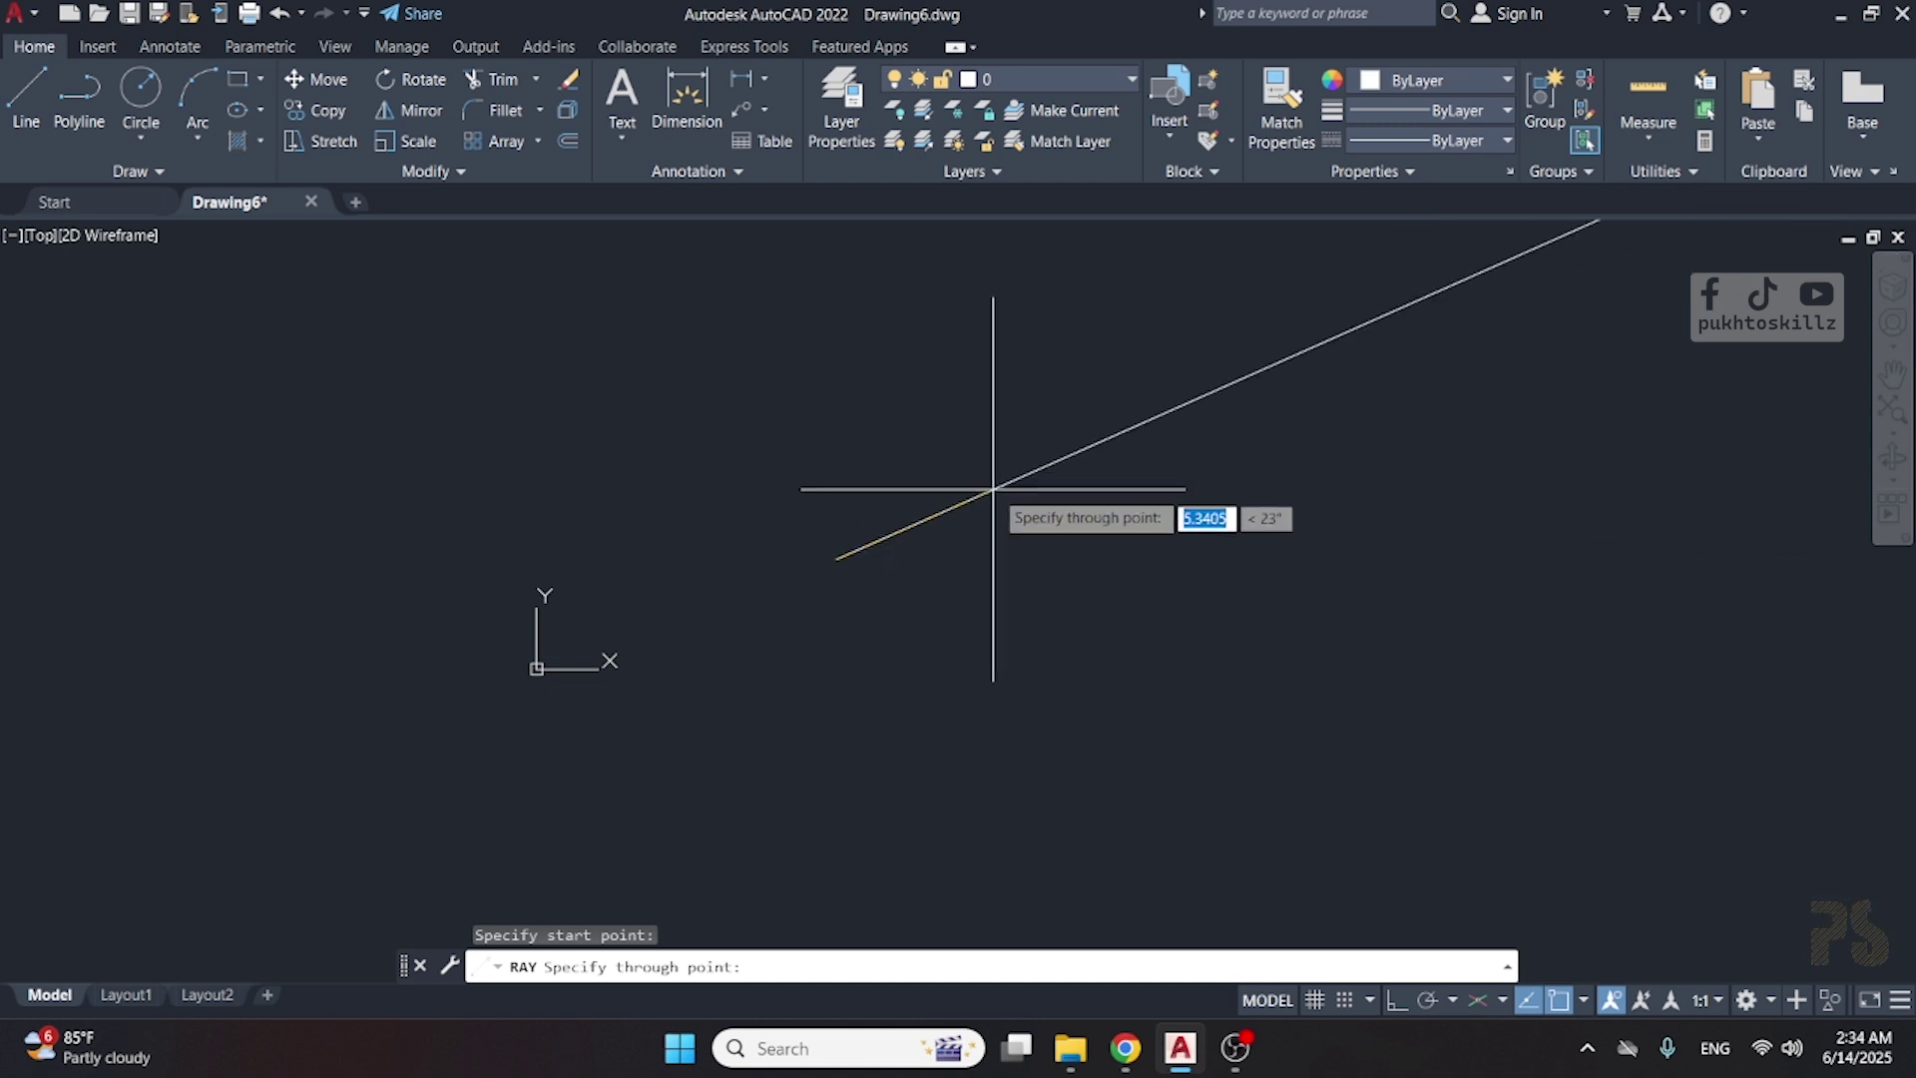
click(748, 507)
click(721, 582)
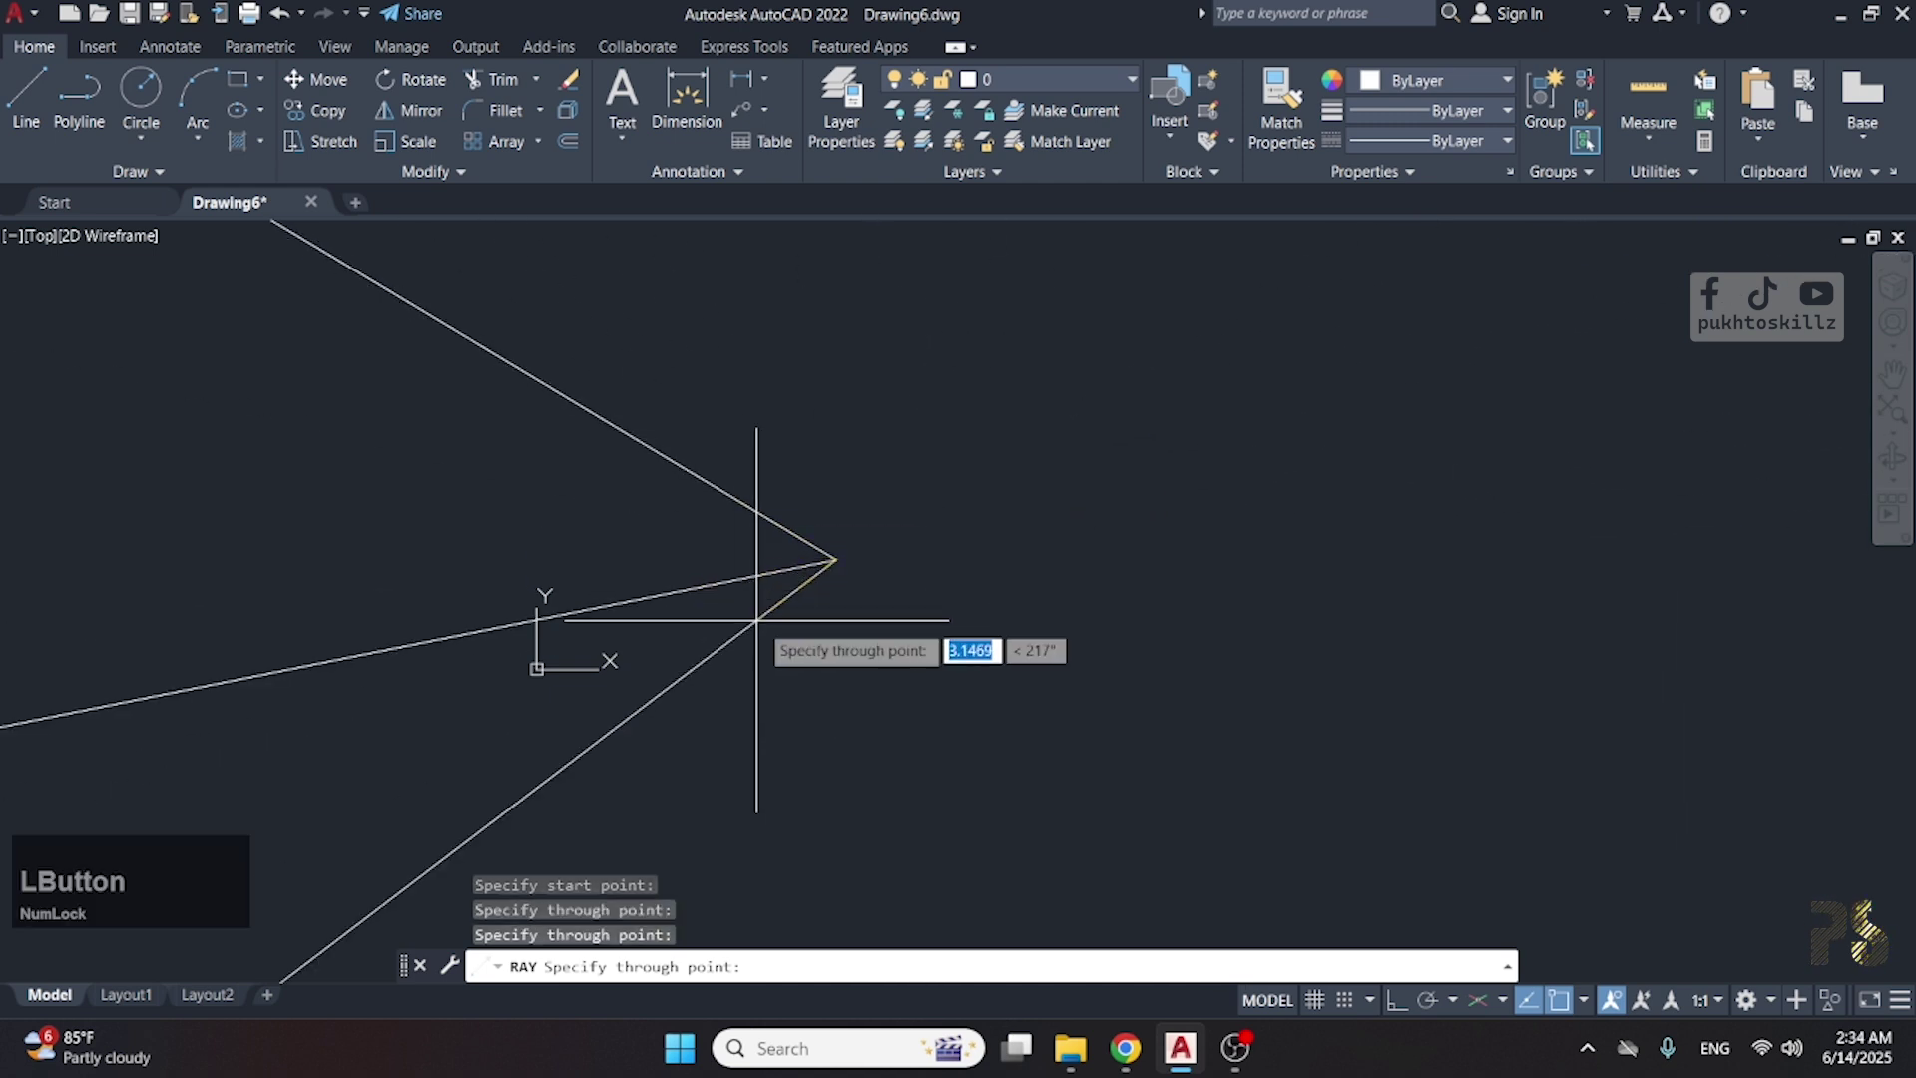
click(776, 644)
click(557, 516)
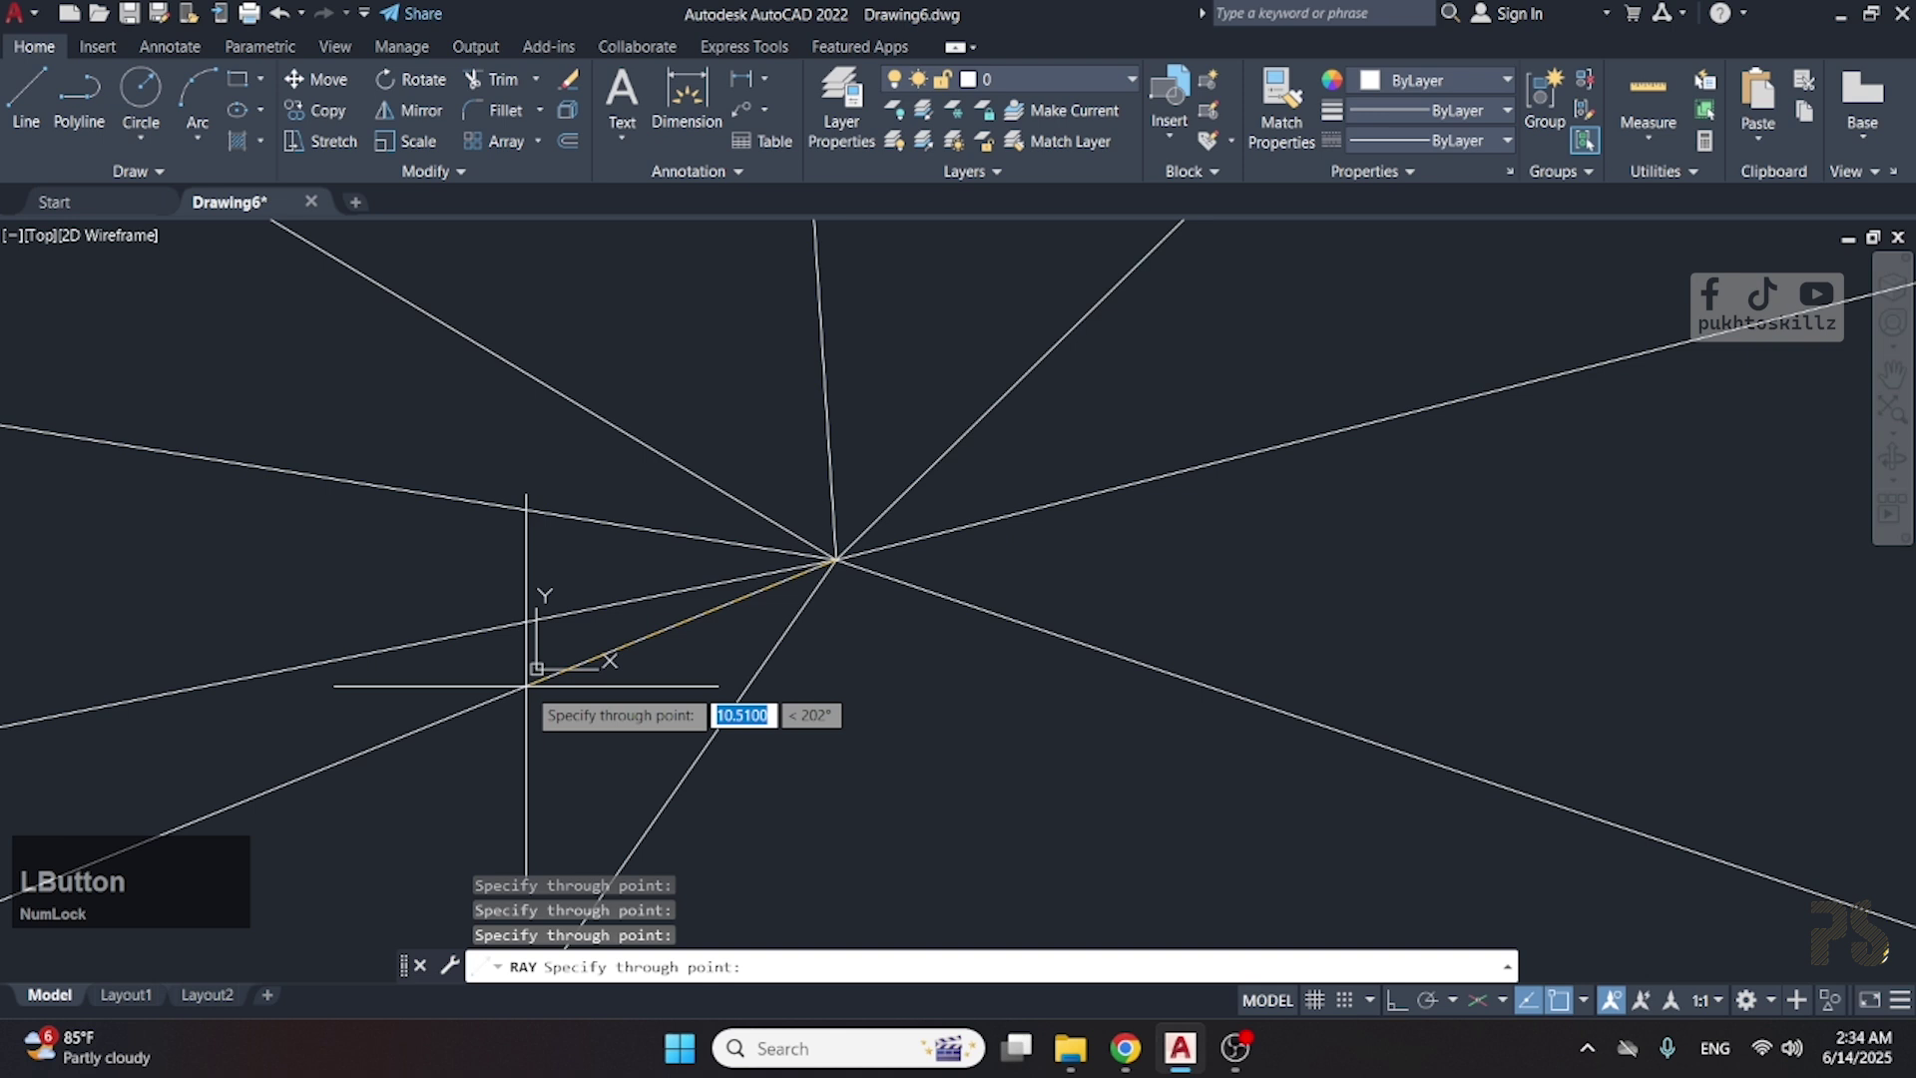
click(543, 735)
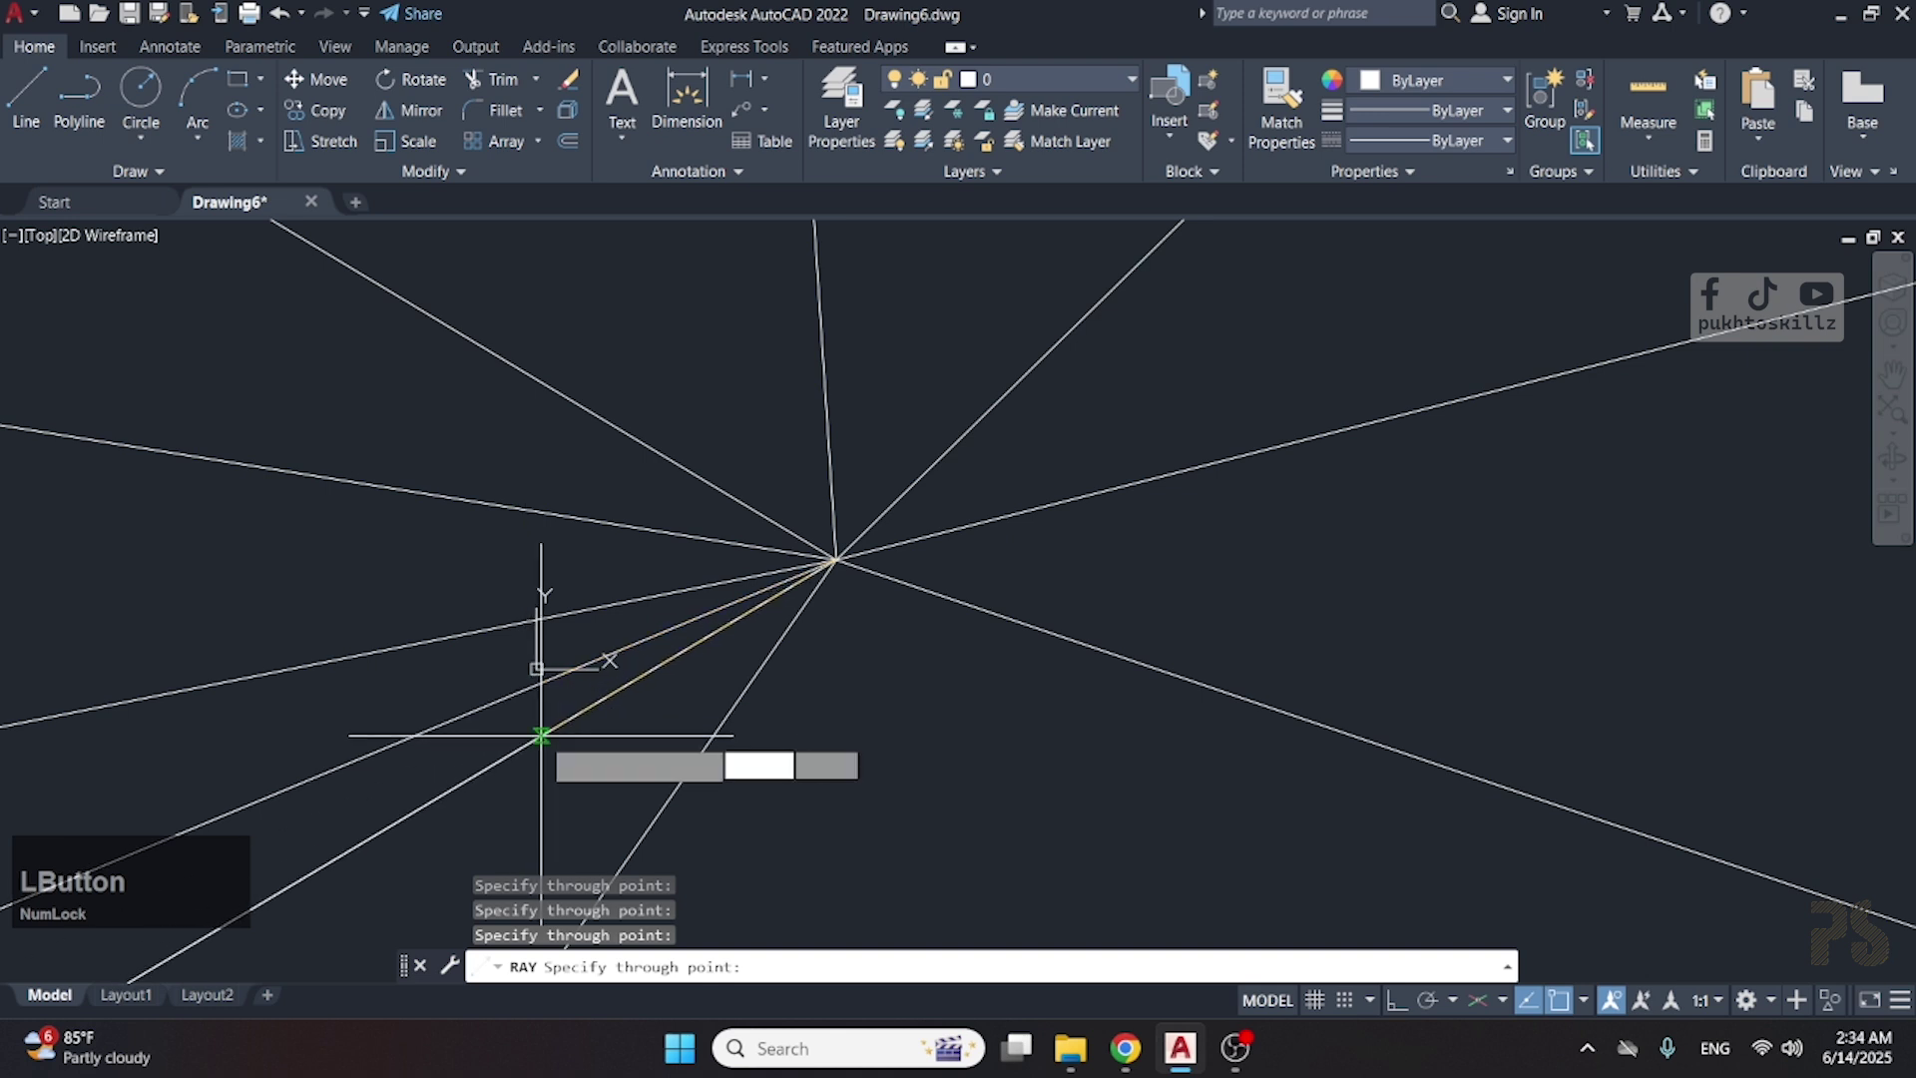
click(649, 710)
click(884, 748)
click(998, 746)
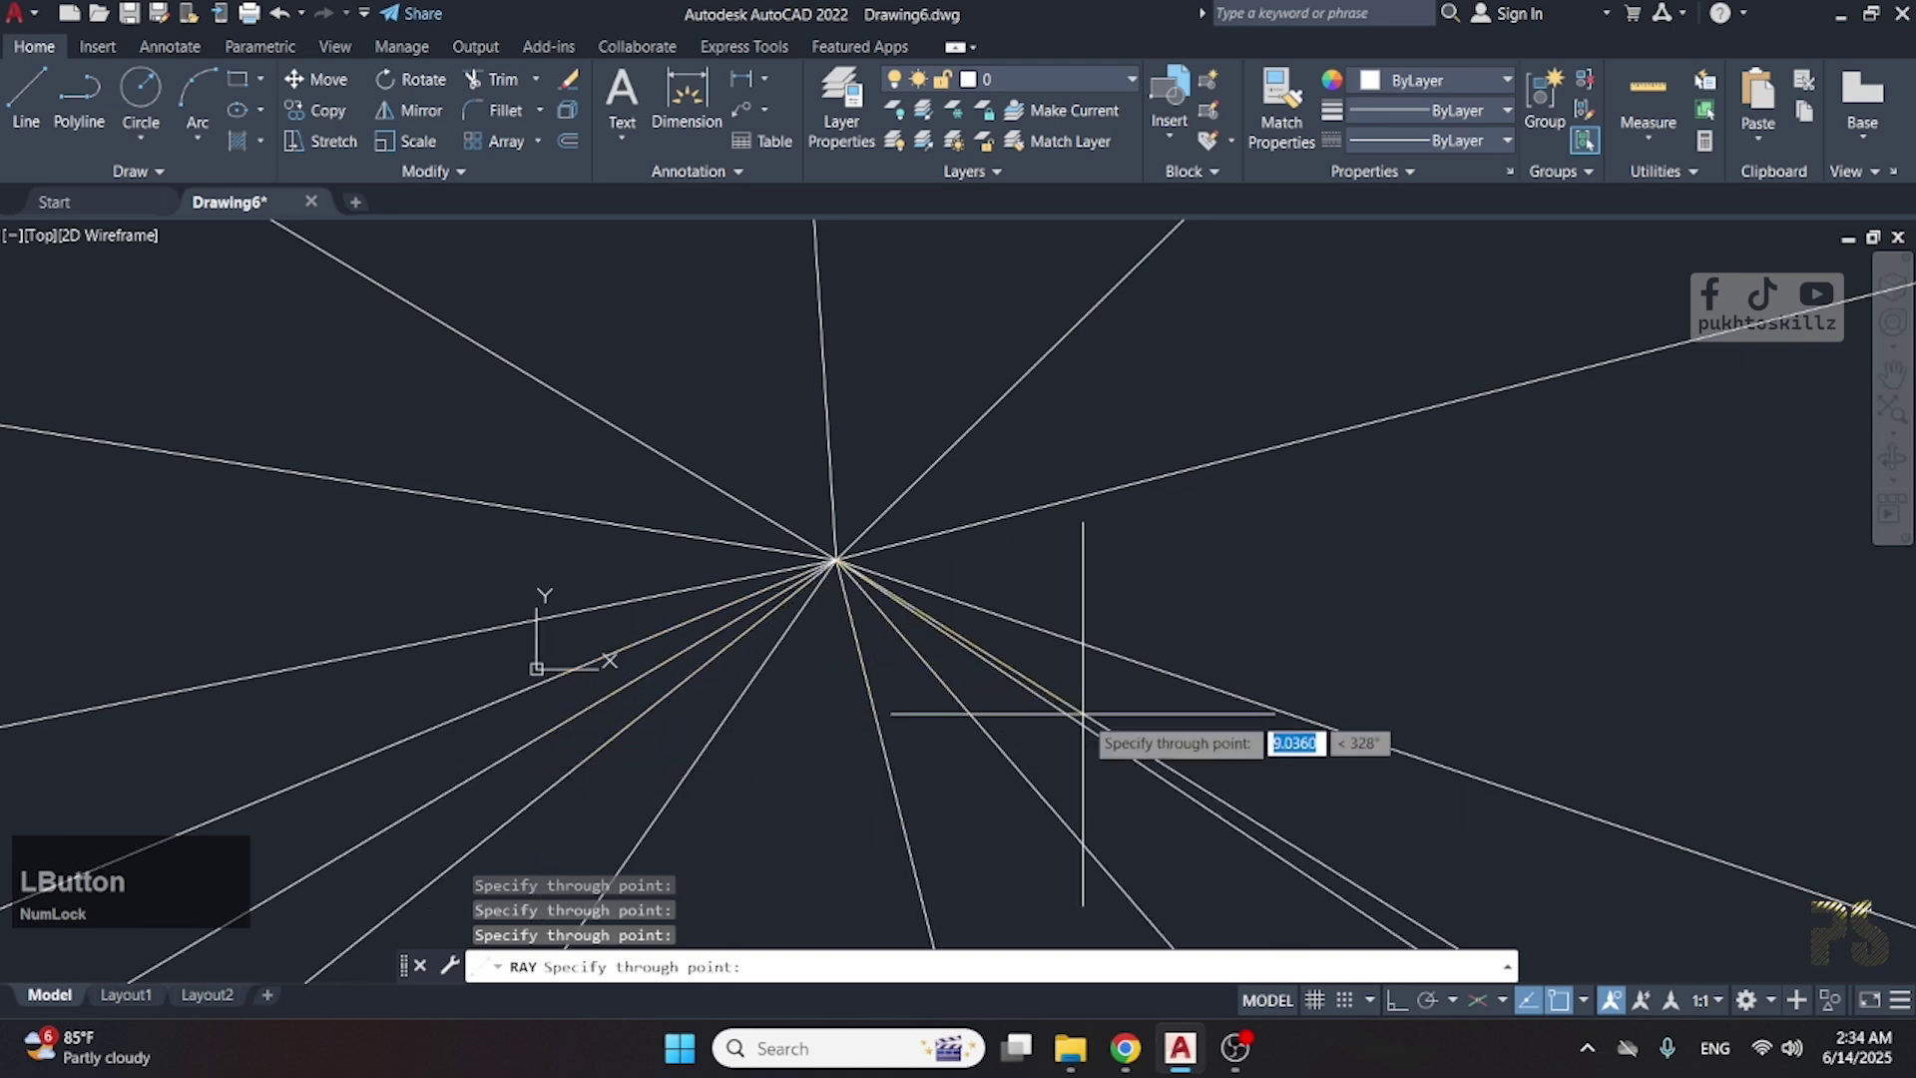
- Undo the erasing of the rays and select all of them with a crossing window around their common start point
key(ctrl+z)
click(1013, 470)
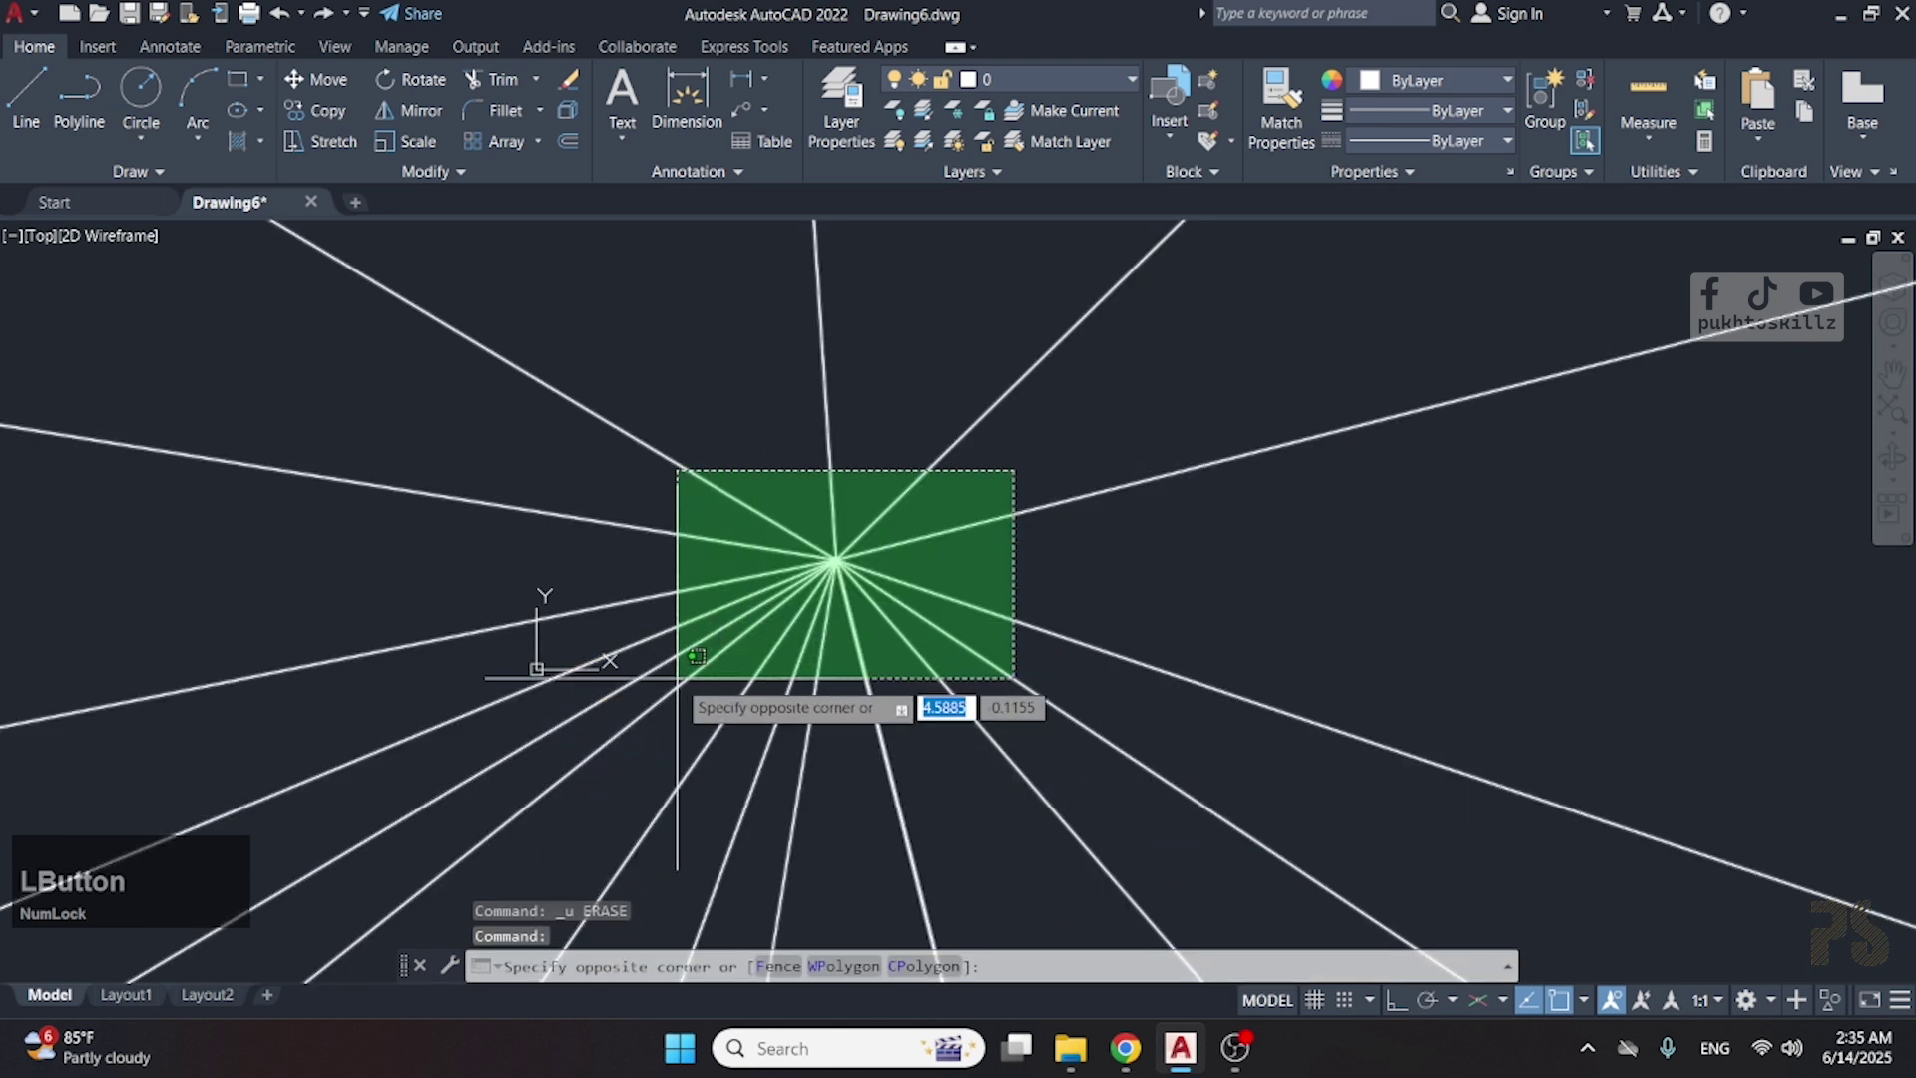
click(676, 676)
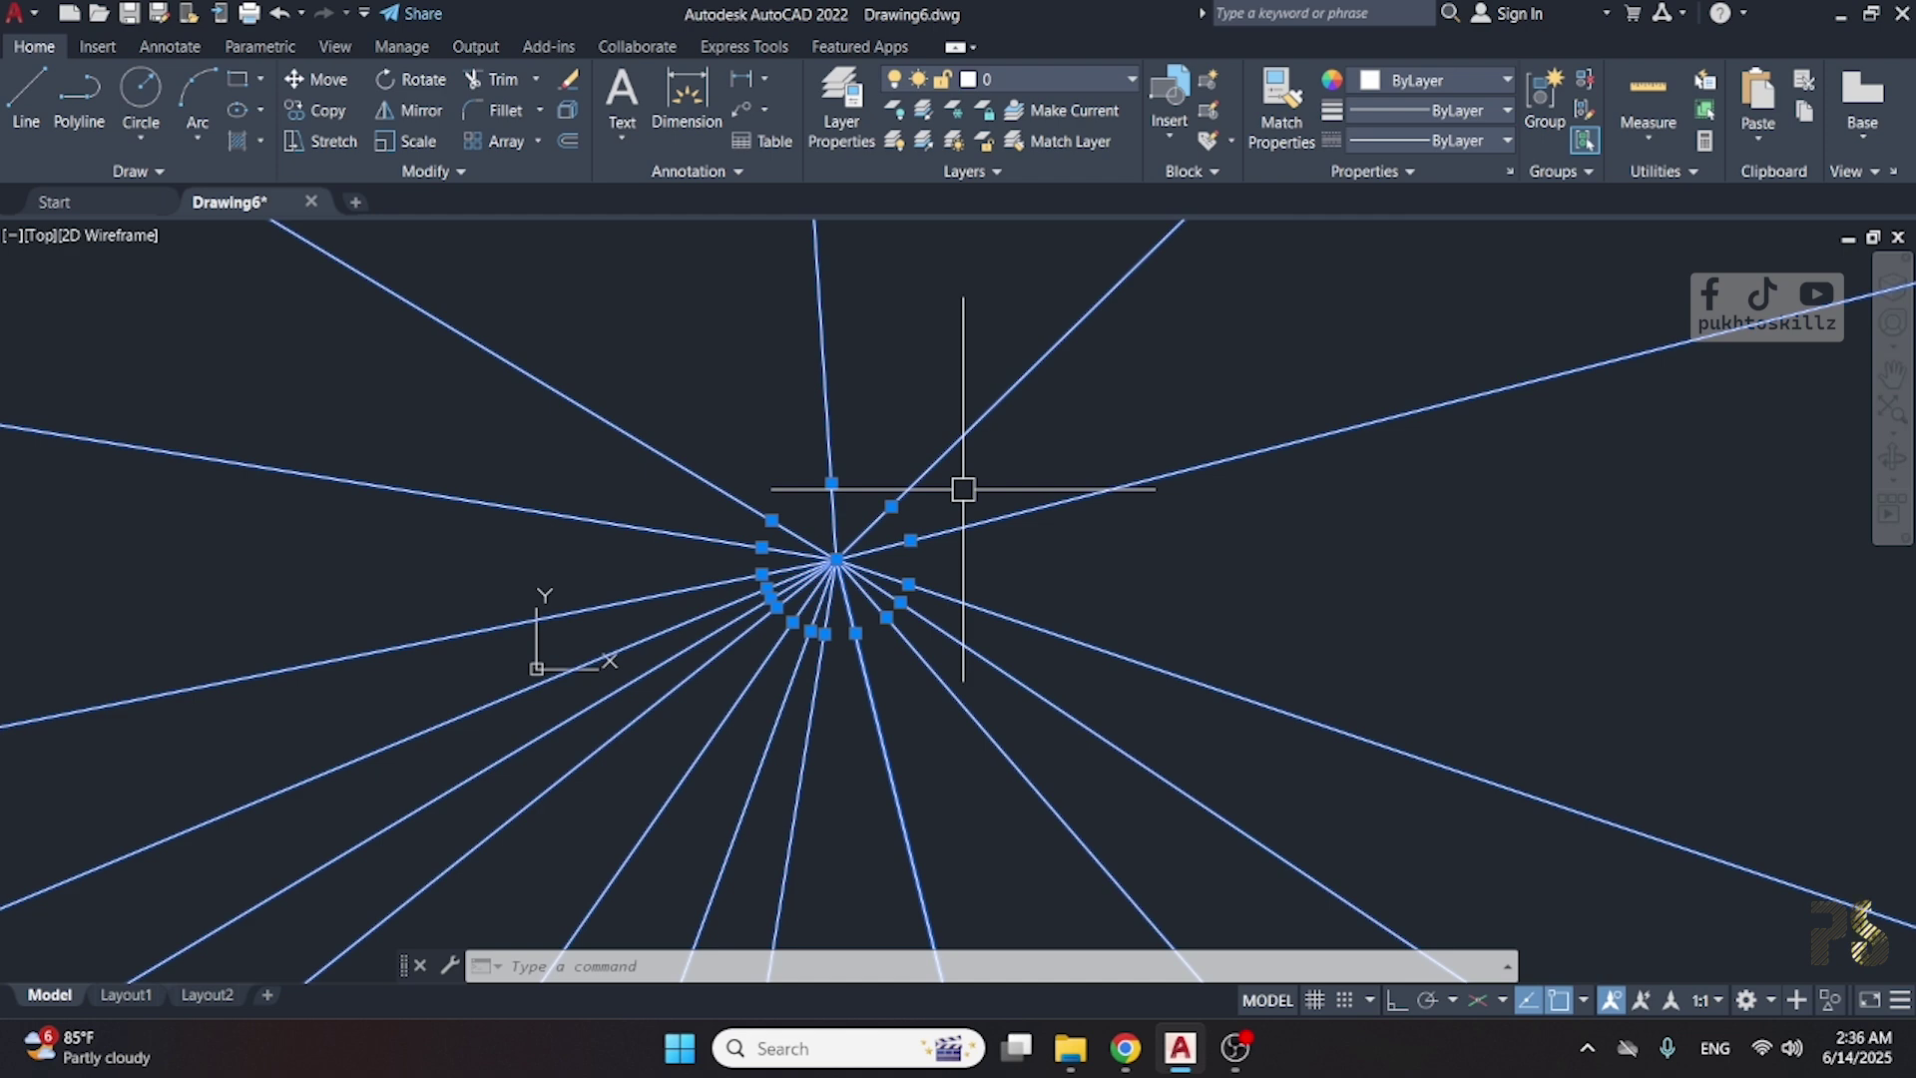